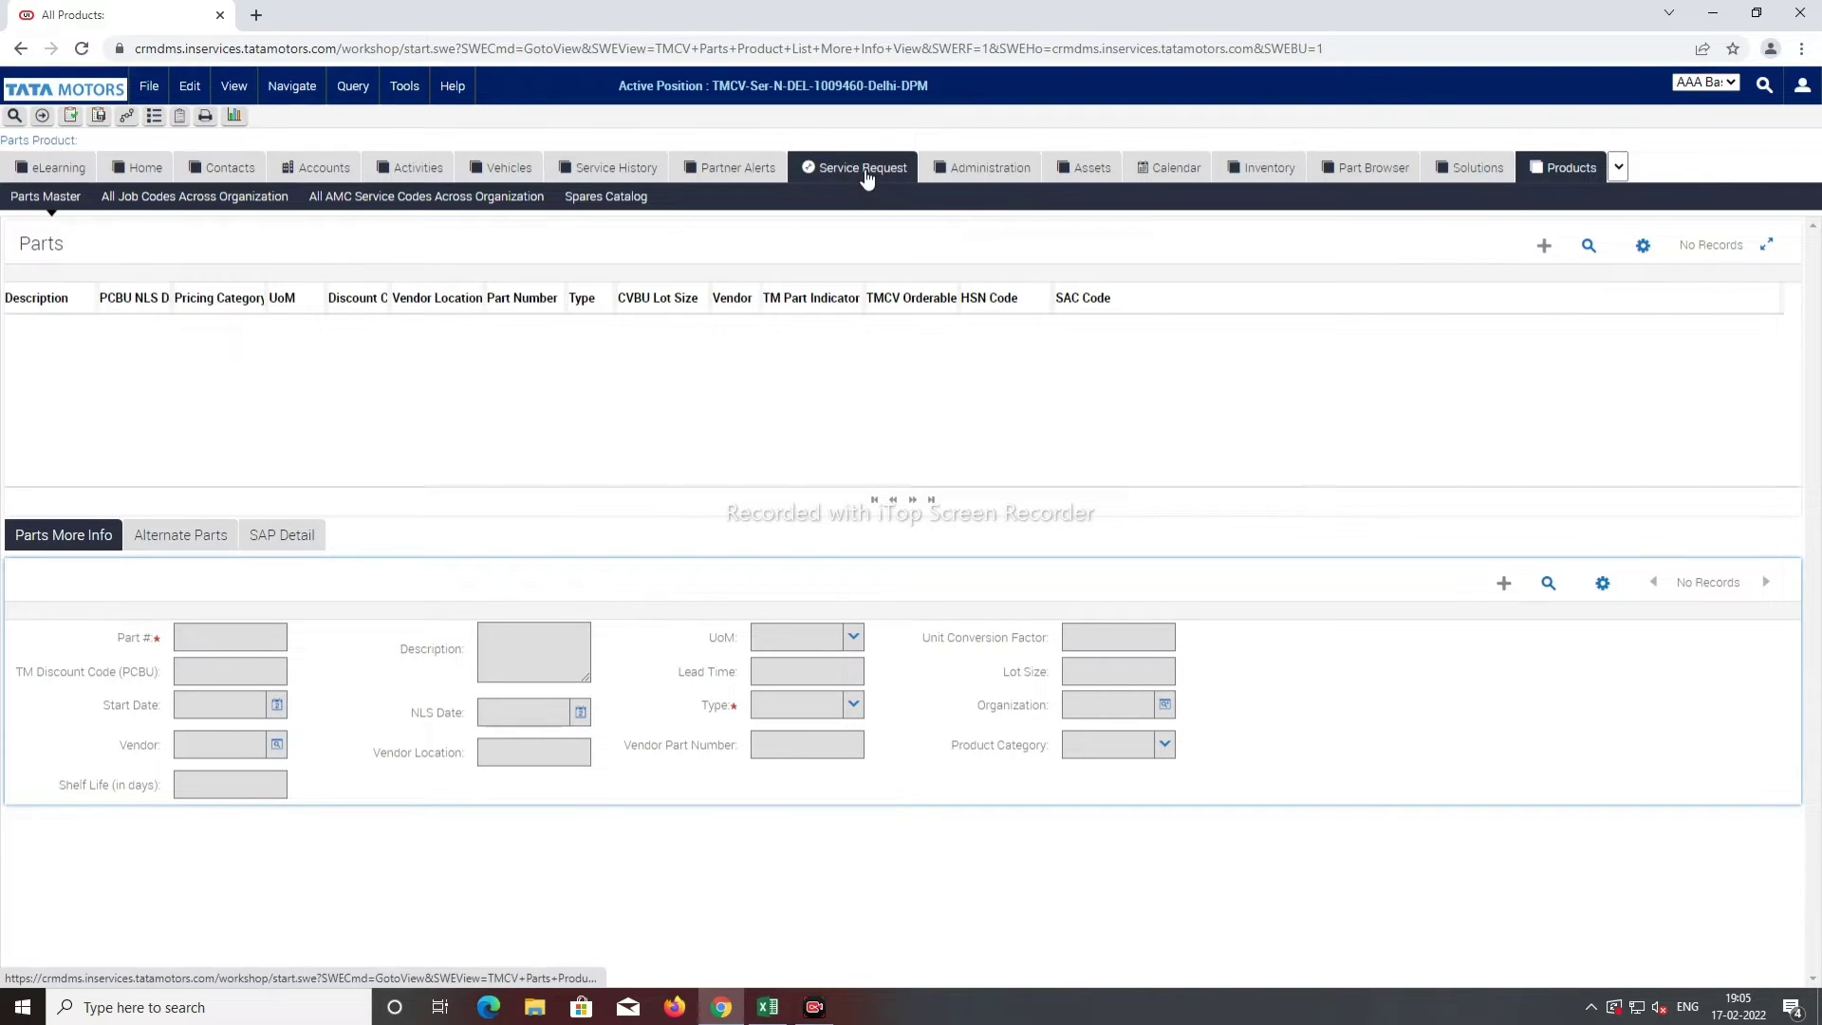
Step: Open the Service Requests search form and start entering the vehicle's registration number
click(863, 170)
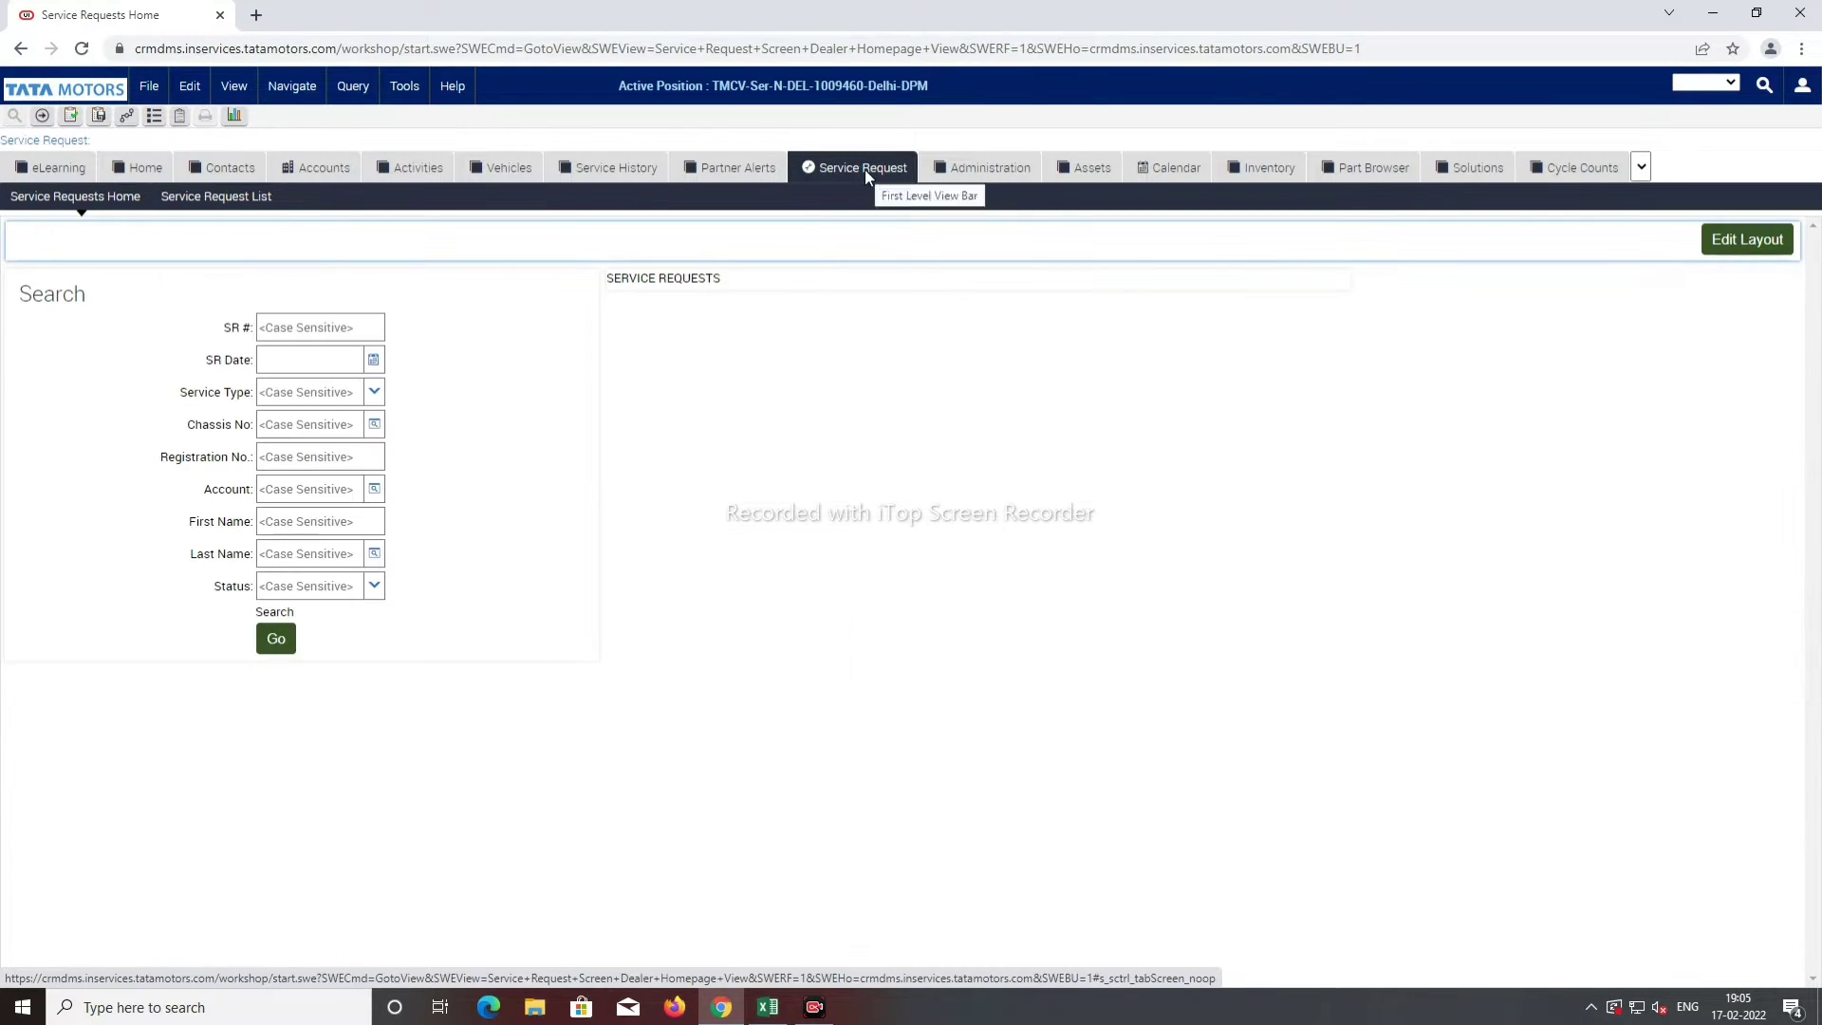
click(308, 458)
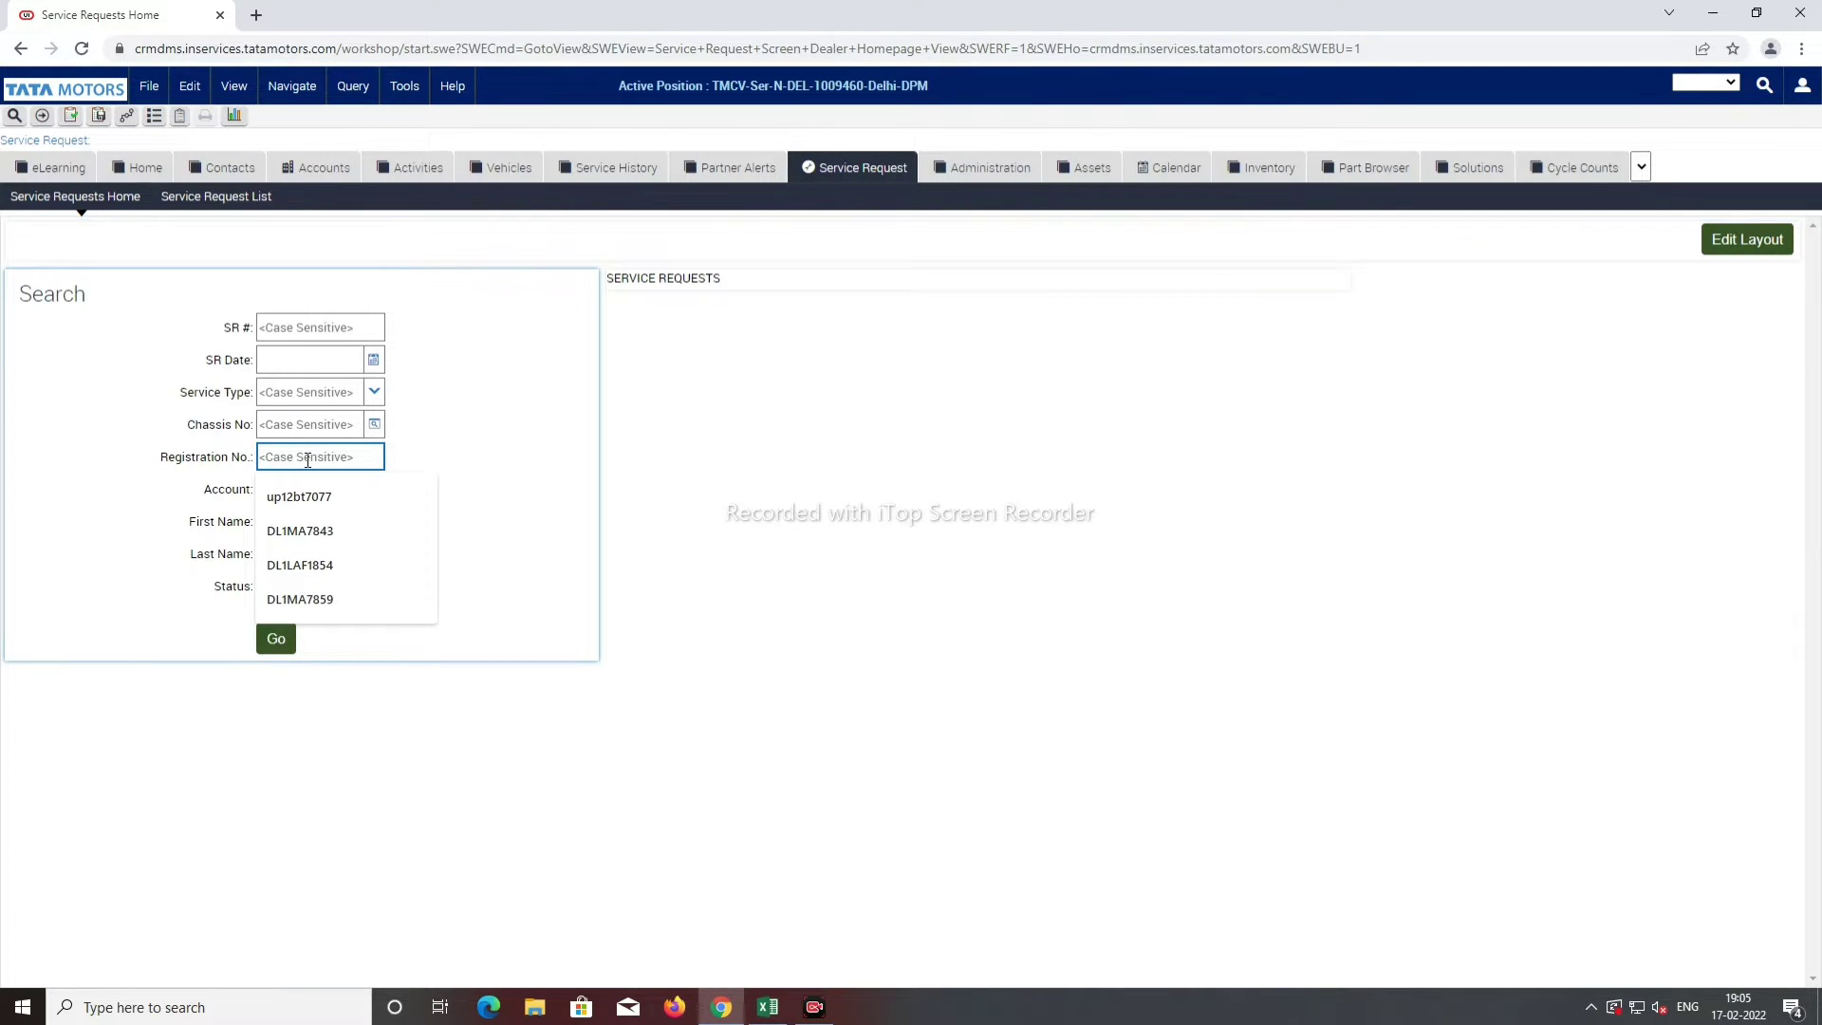
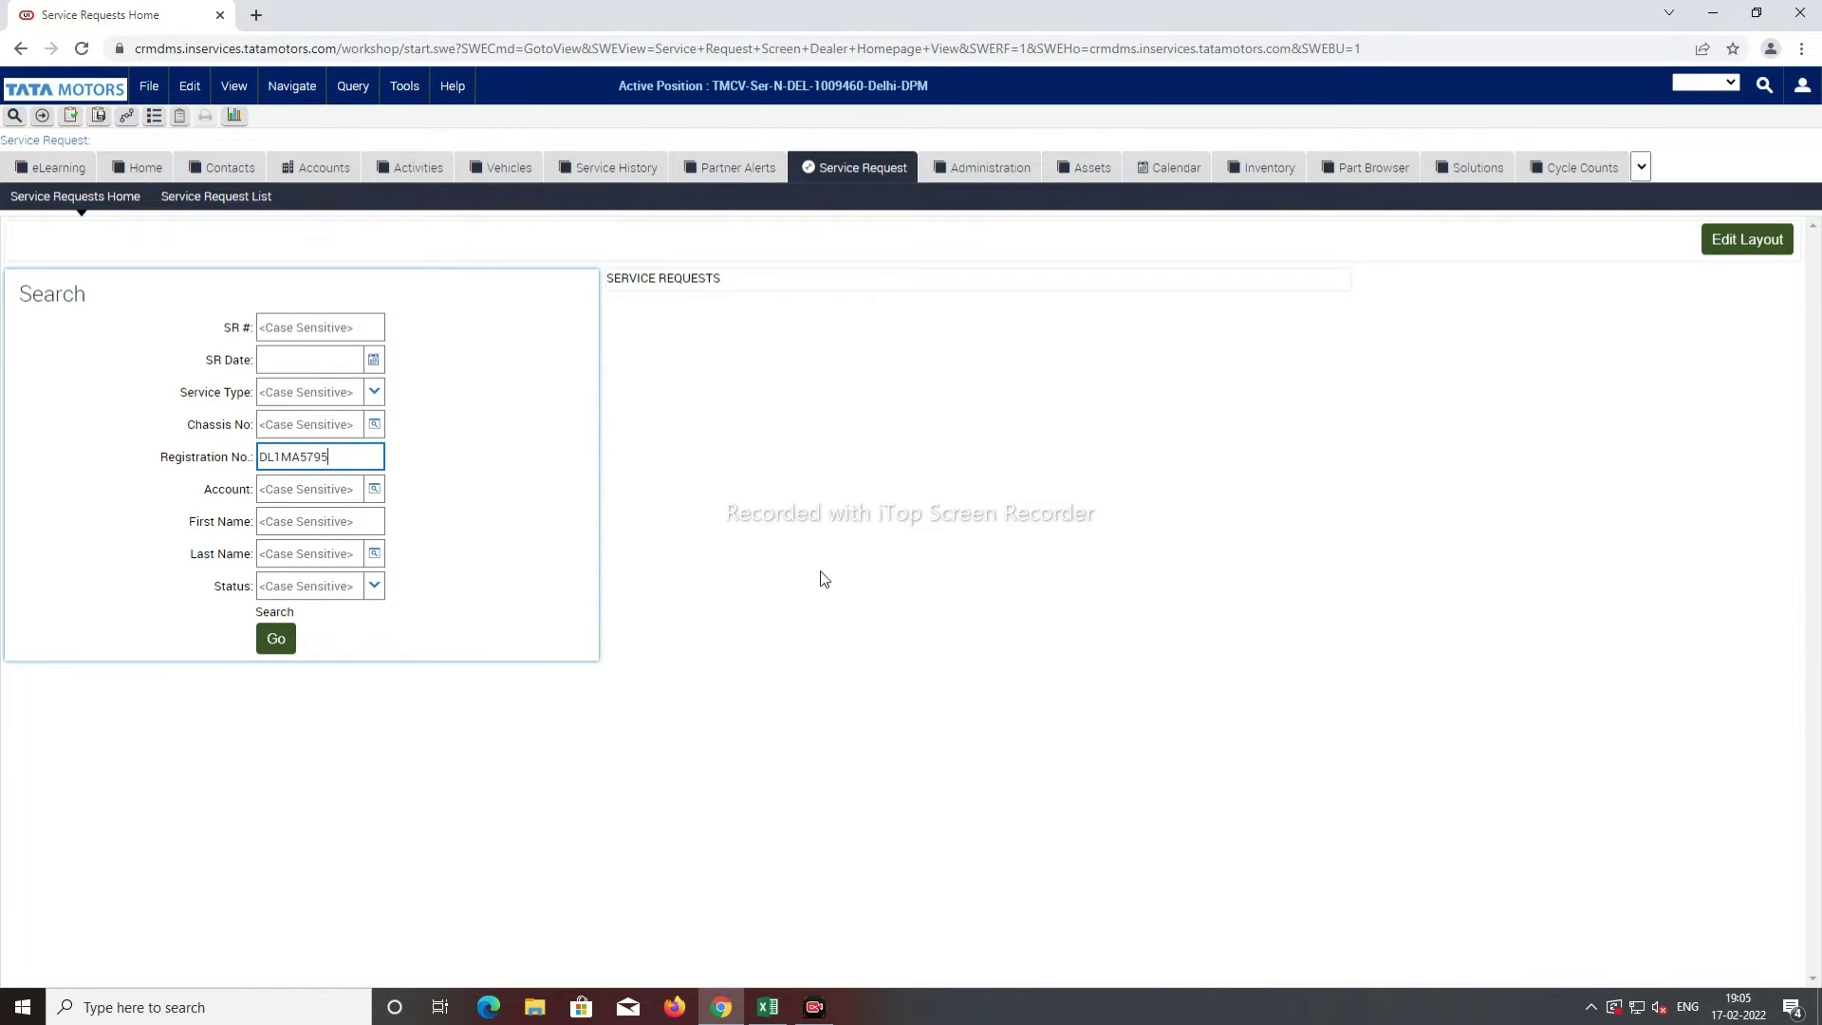
Step: Find the vehicle's earlier closed request, copy its chassis number, and create a new service request
click(285, 641)
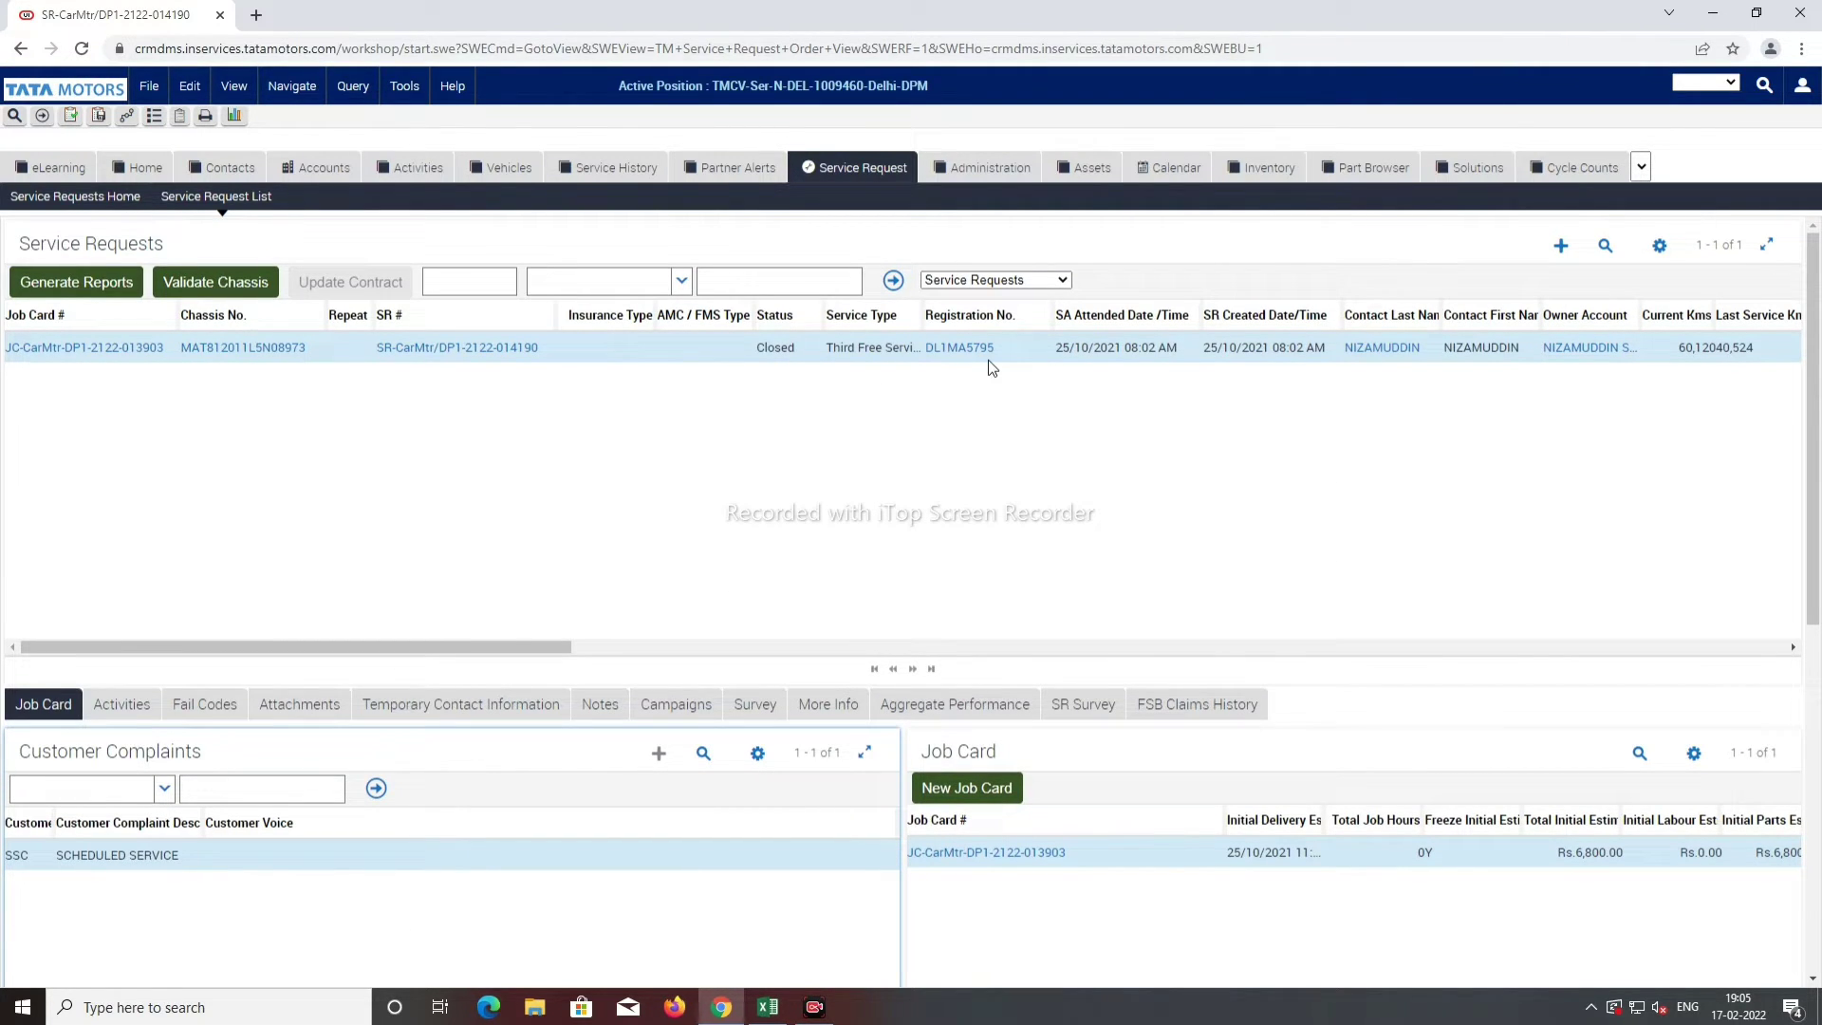
click(328, 357)
key(ctrl+c)
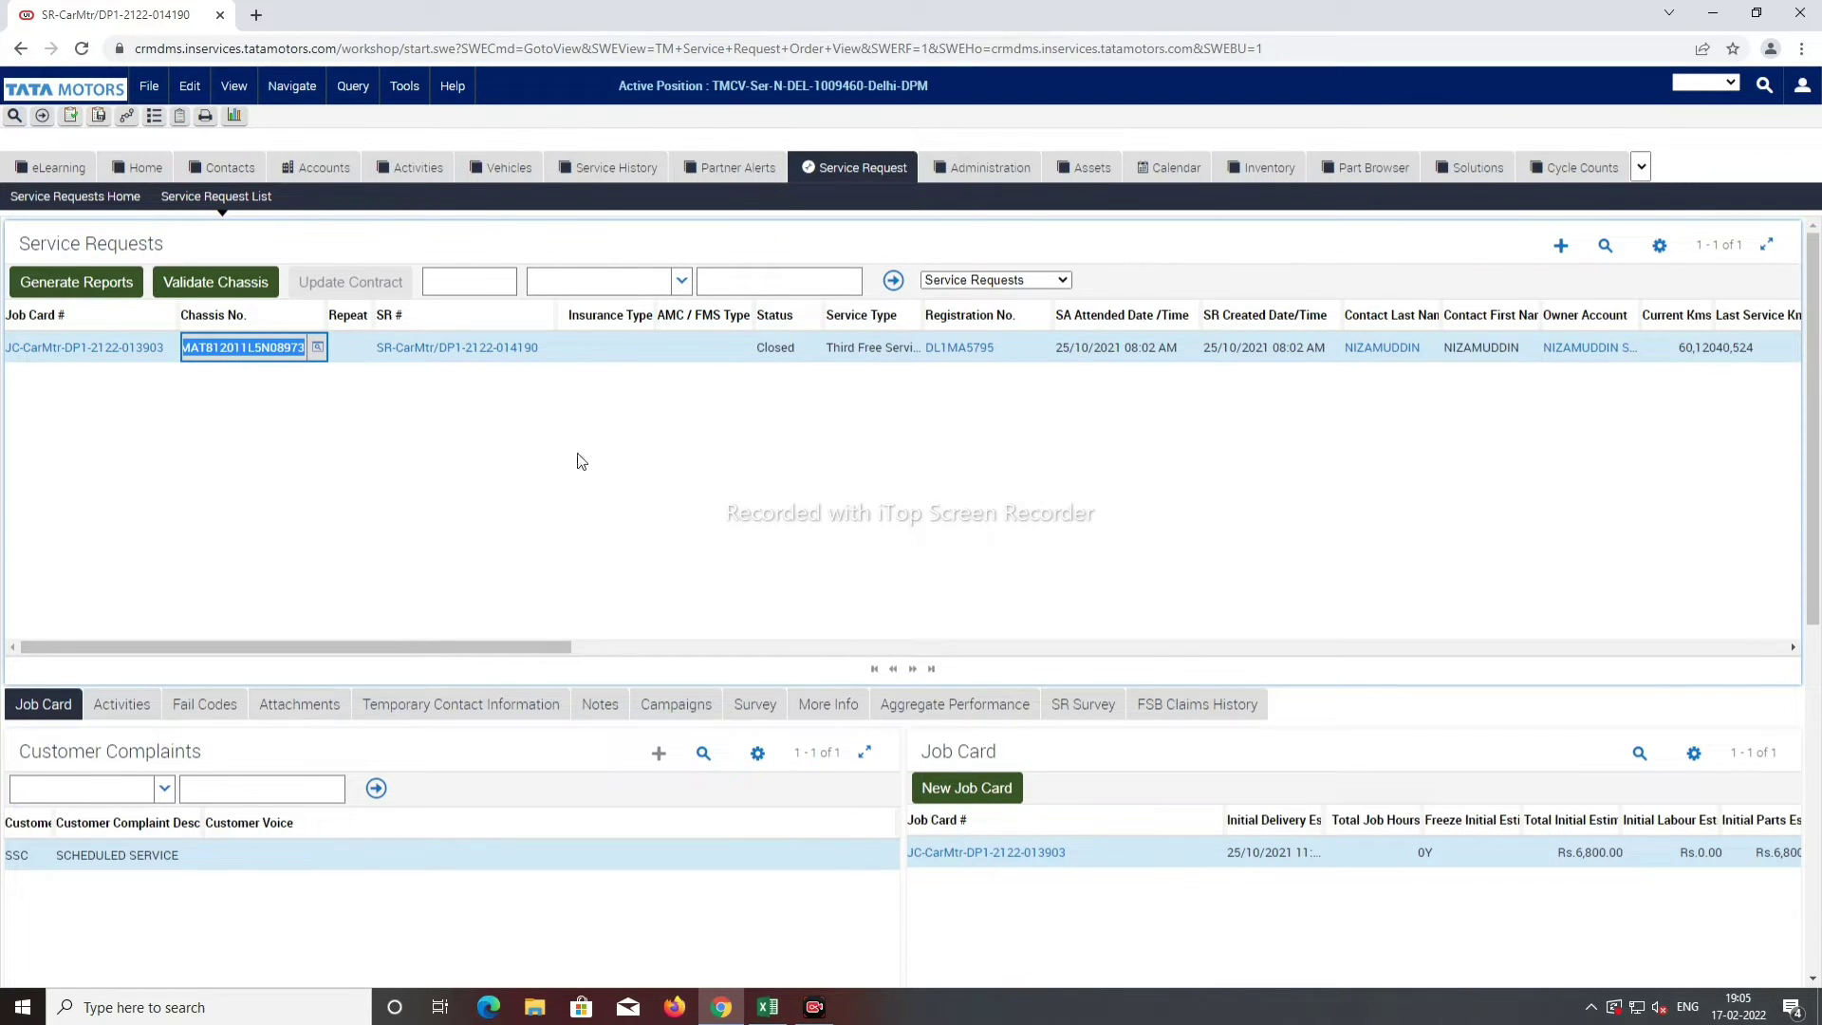
key(Tab)
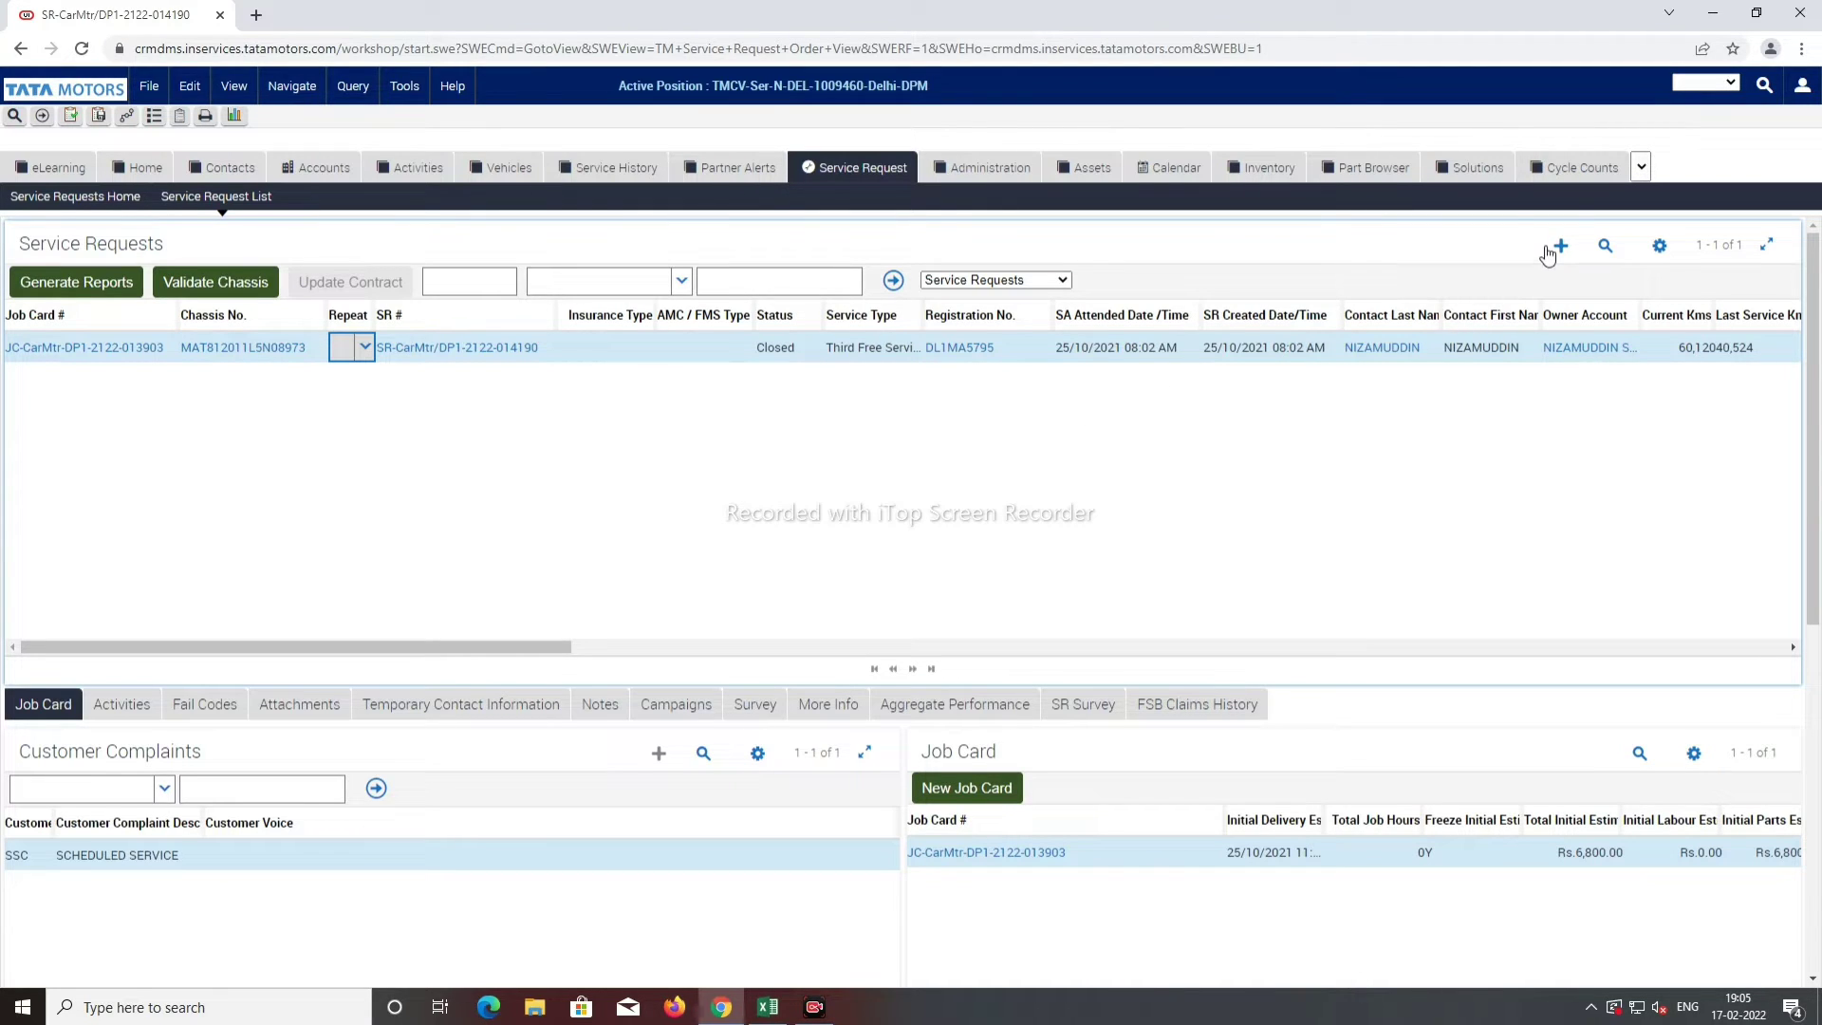
click(1559, 248)
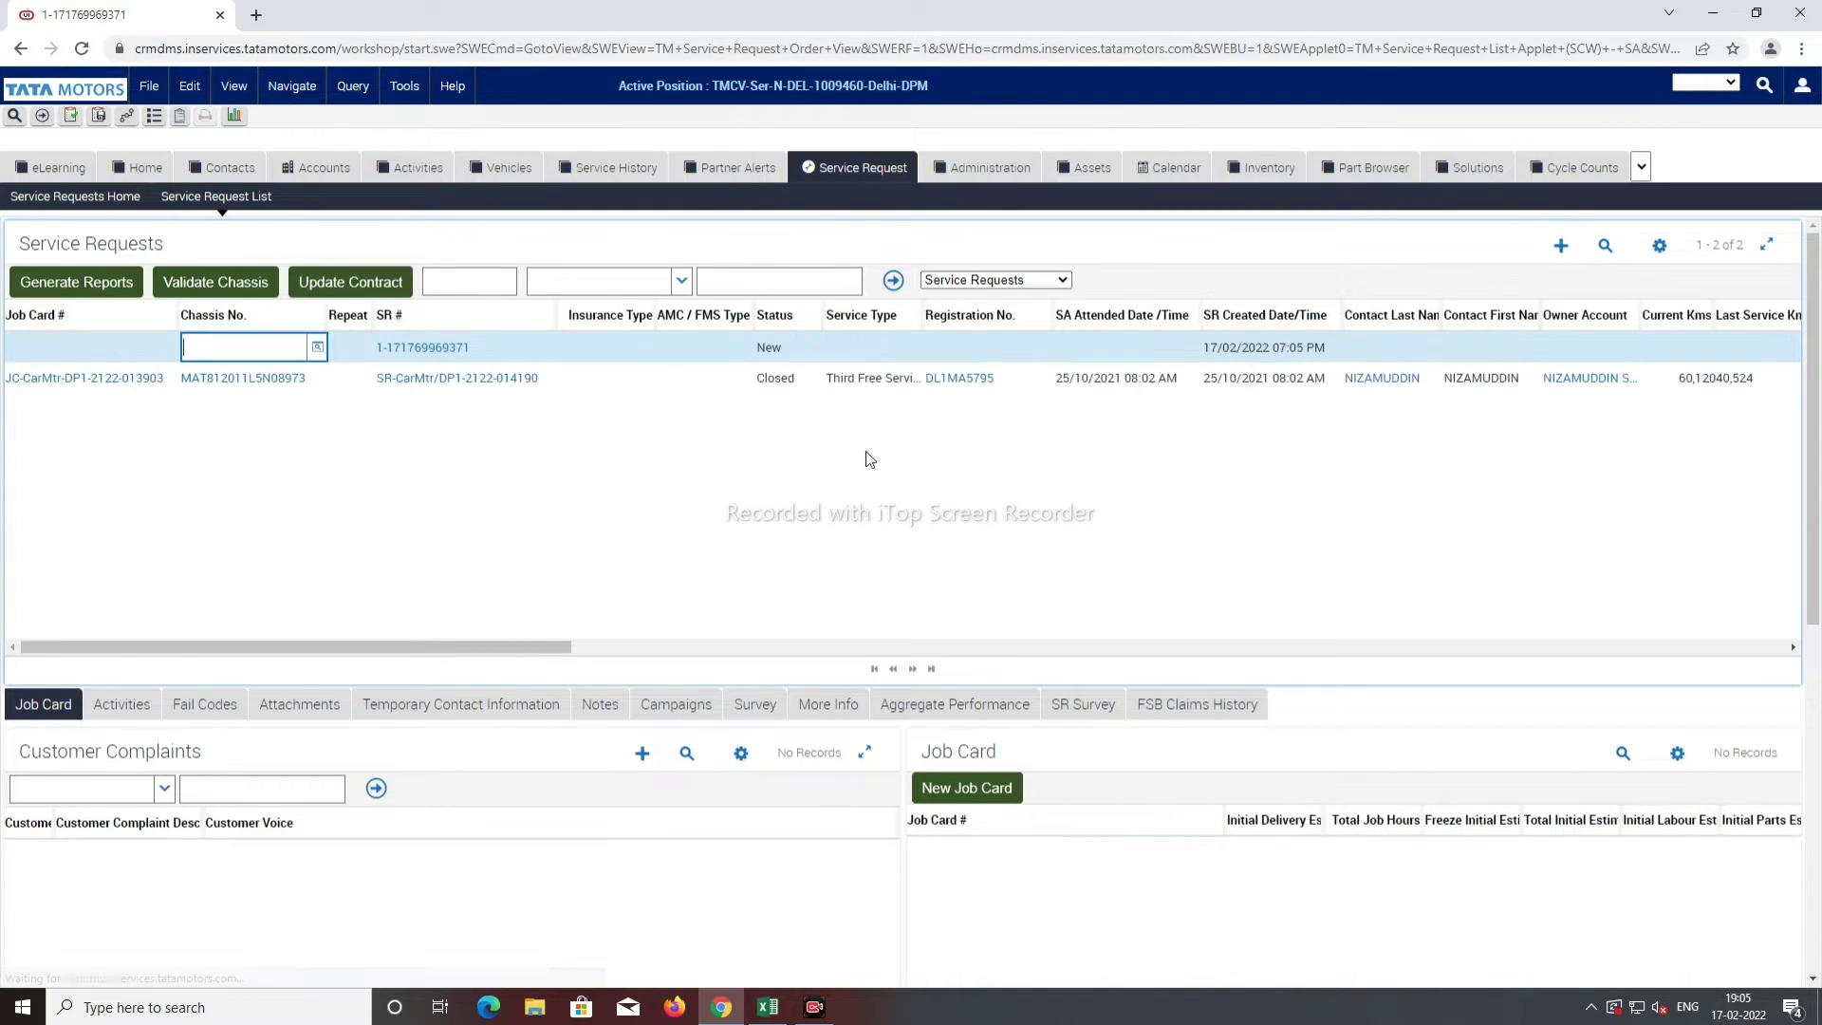
Step: Paste the copied chassis number into the new request and set Insurance Type to Comprehensive
right_click(225, 351)
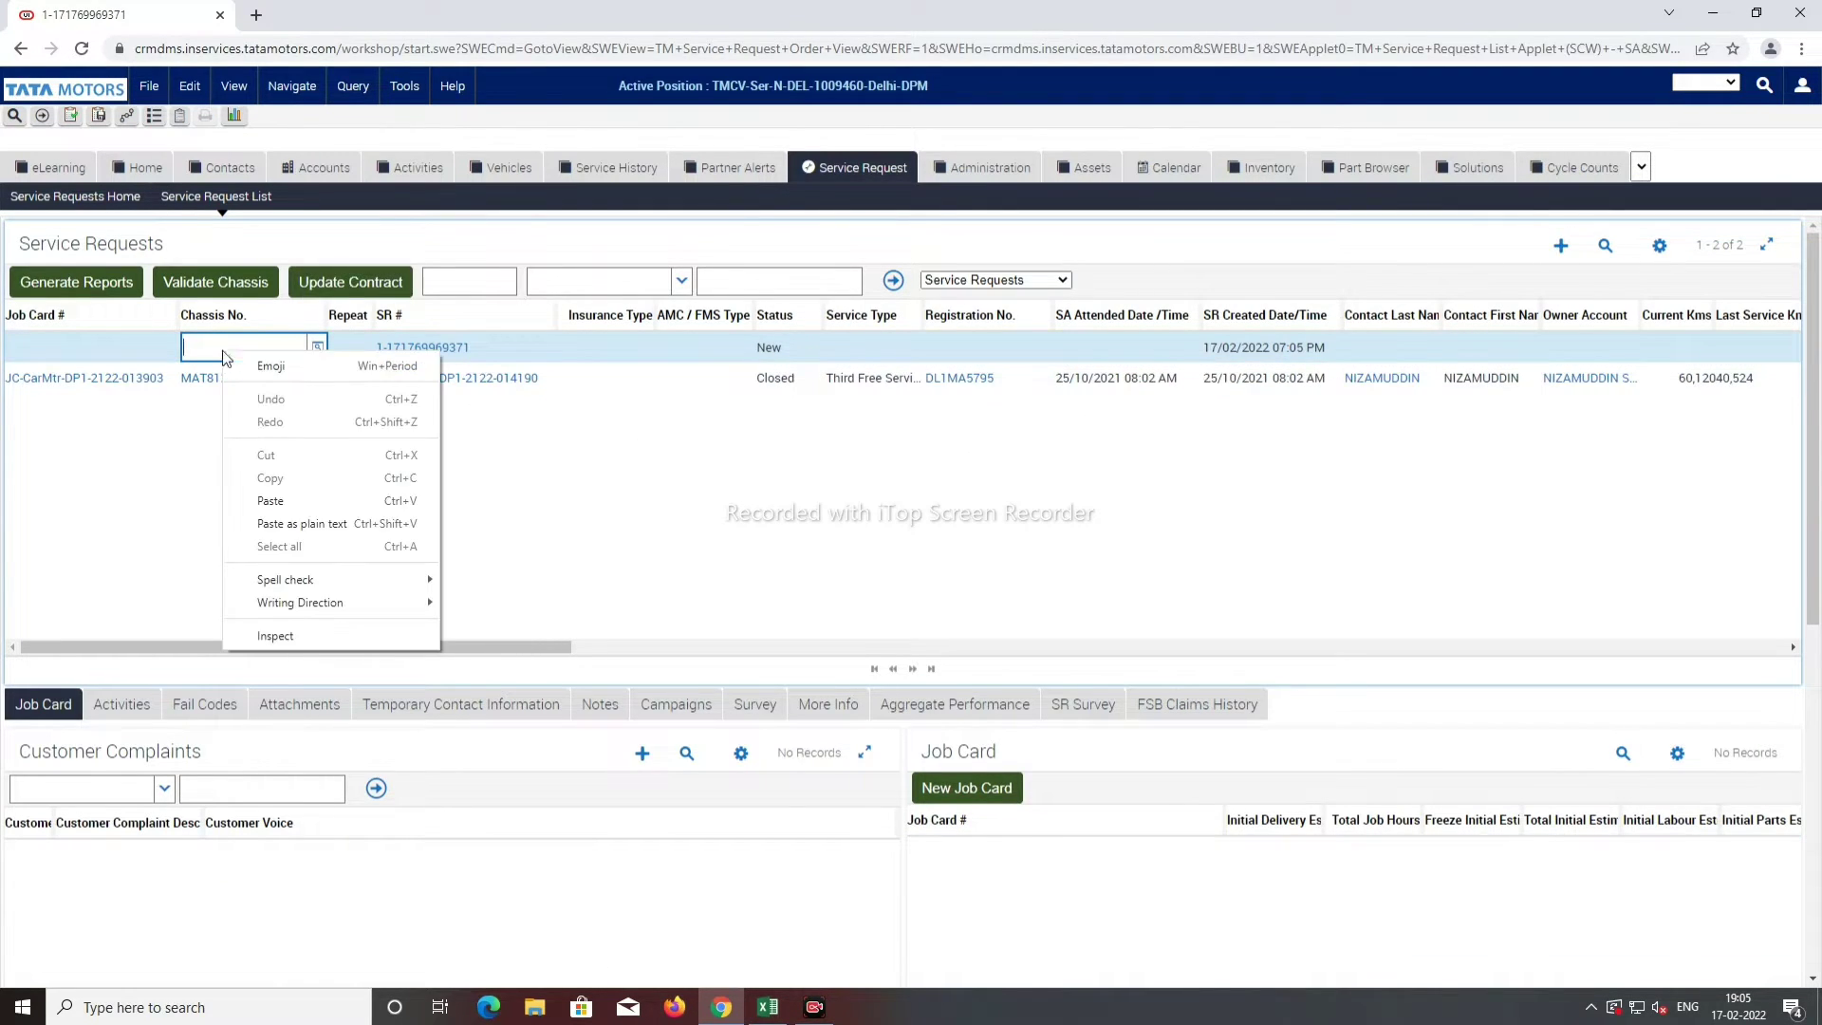
click(293, 506)
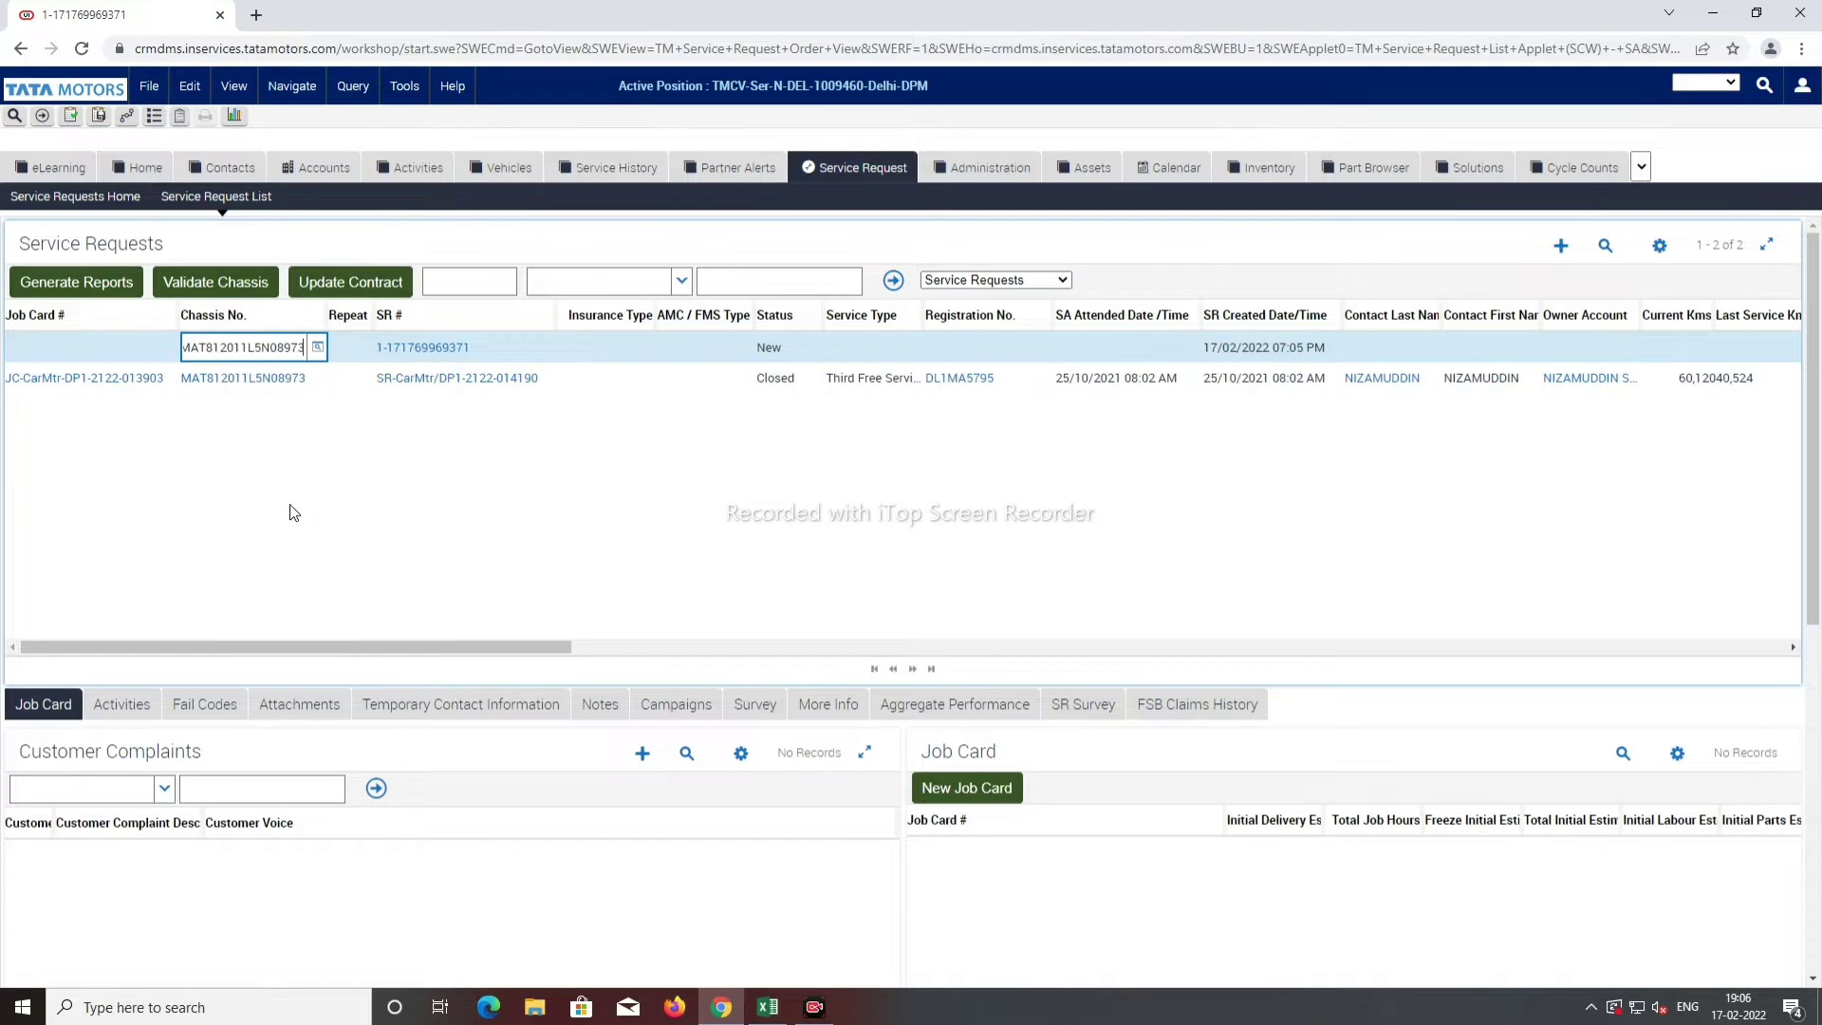
click(624, 349)
click(644, 348)
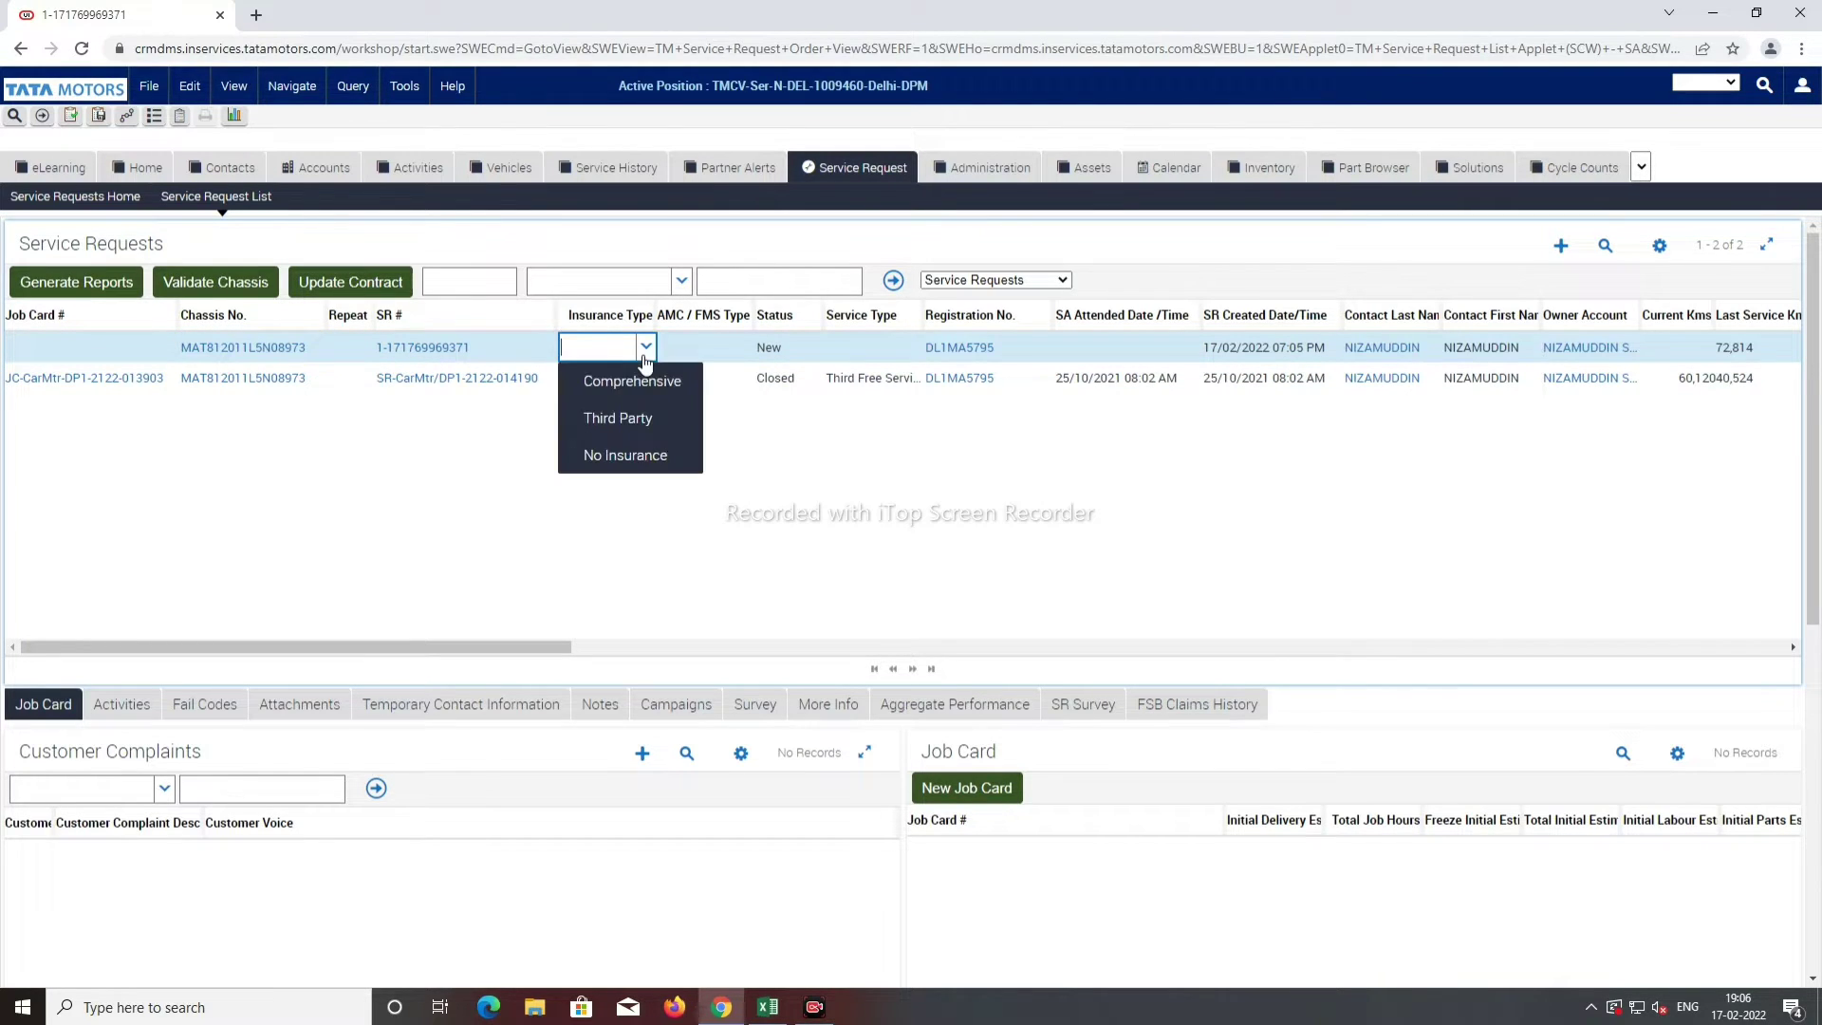
click(649, 381)
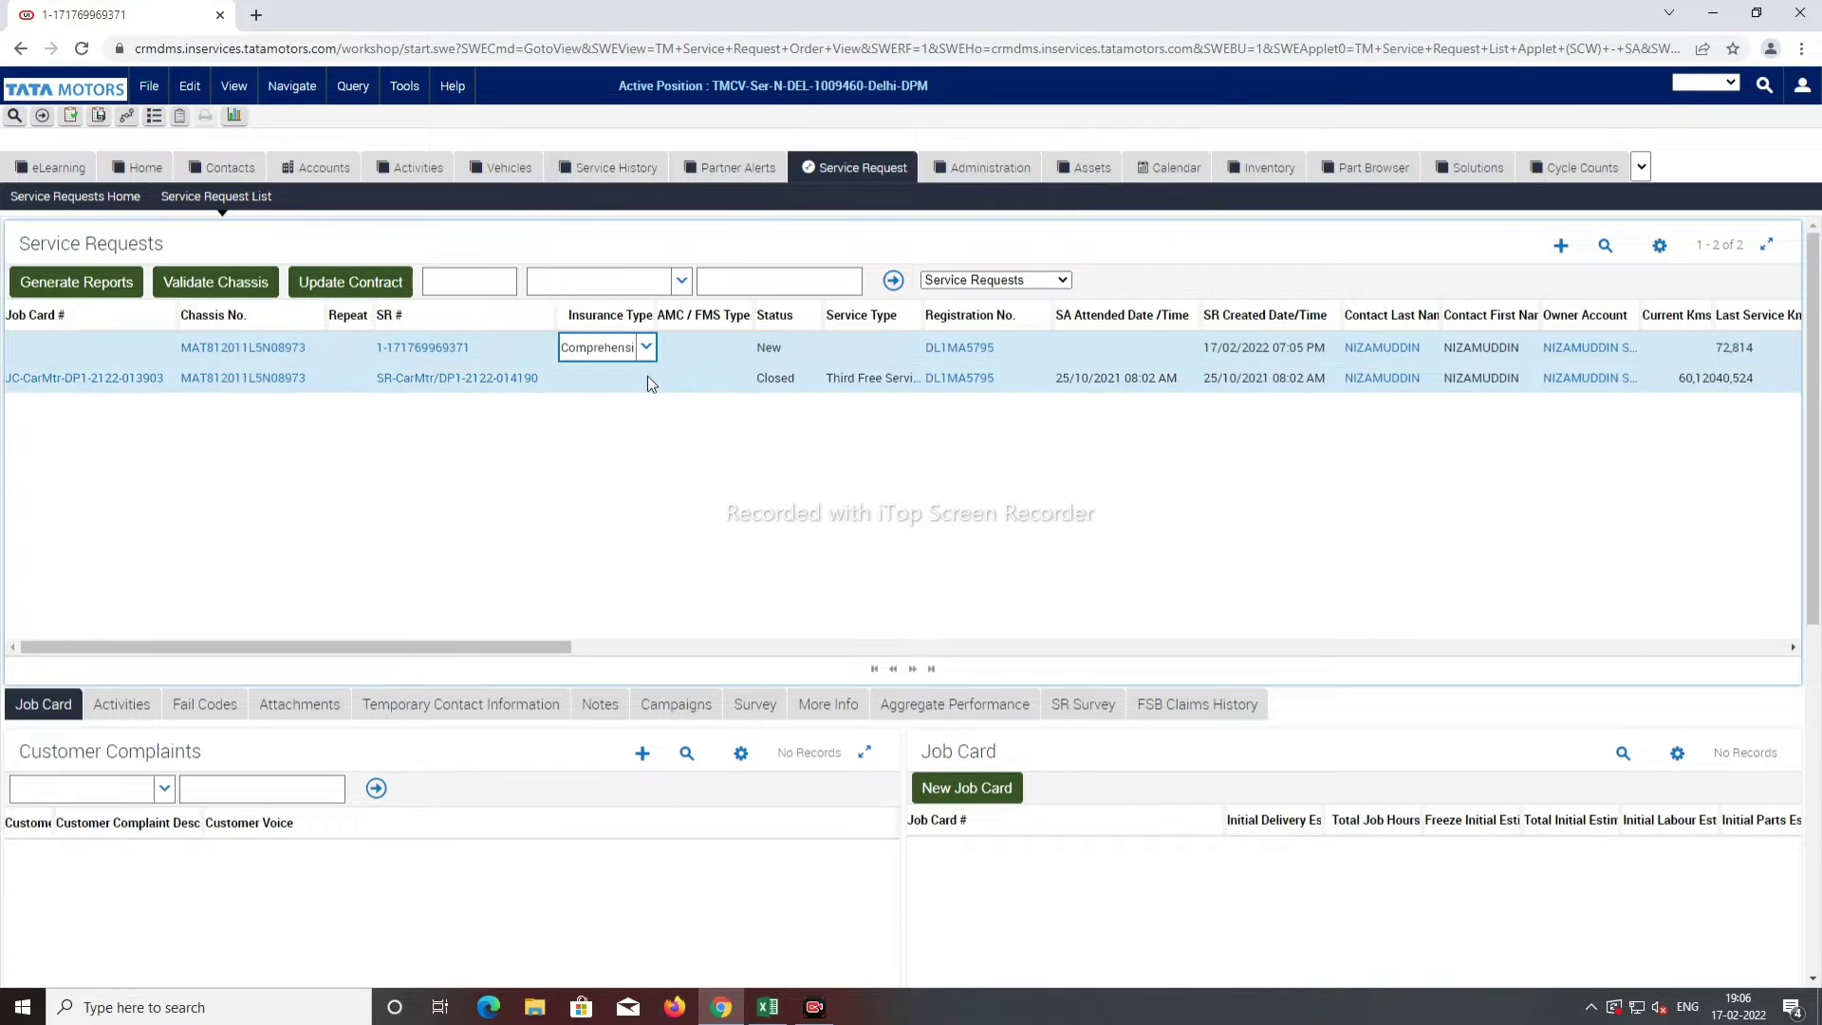
click(710, 344)
Step: Set the request's Service Type to Paid Service
click(857, 345)
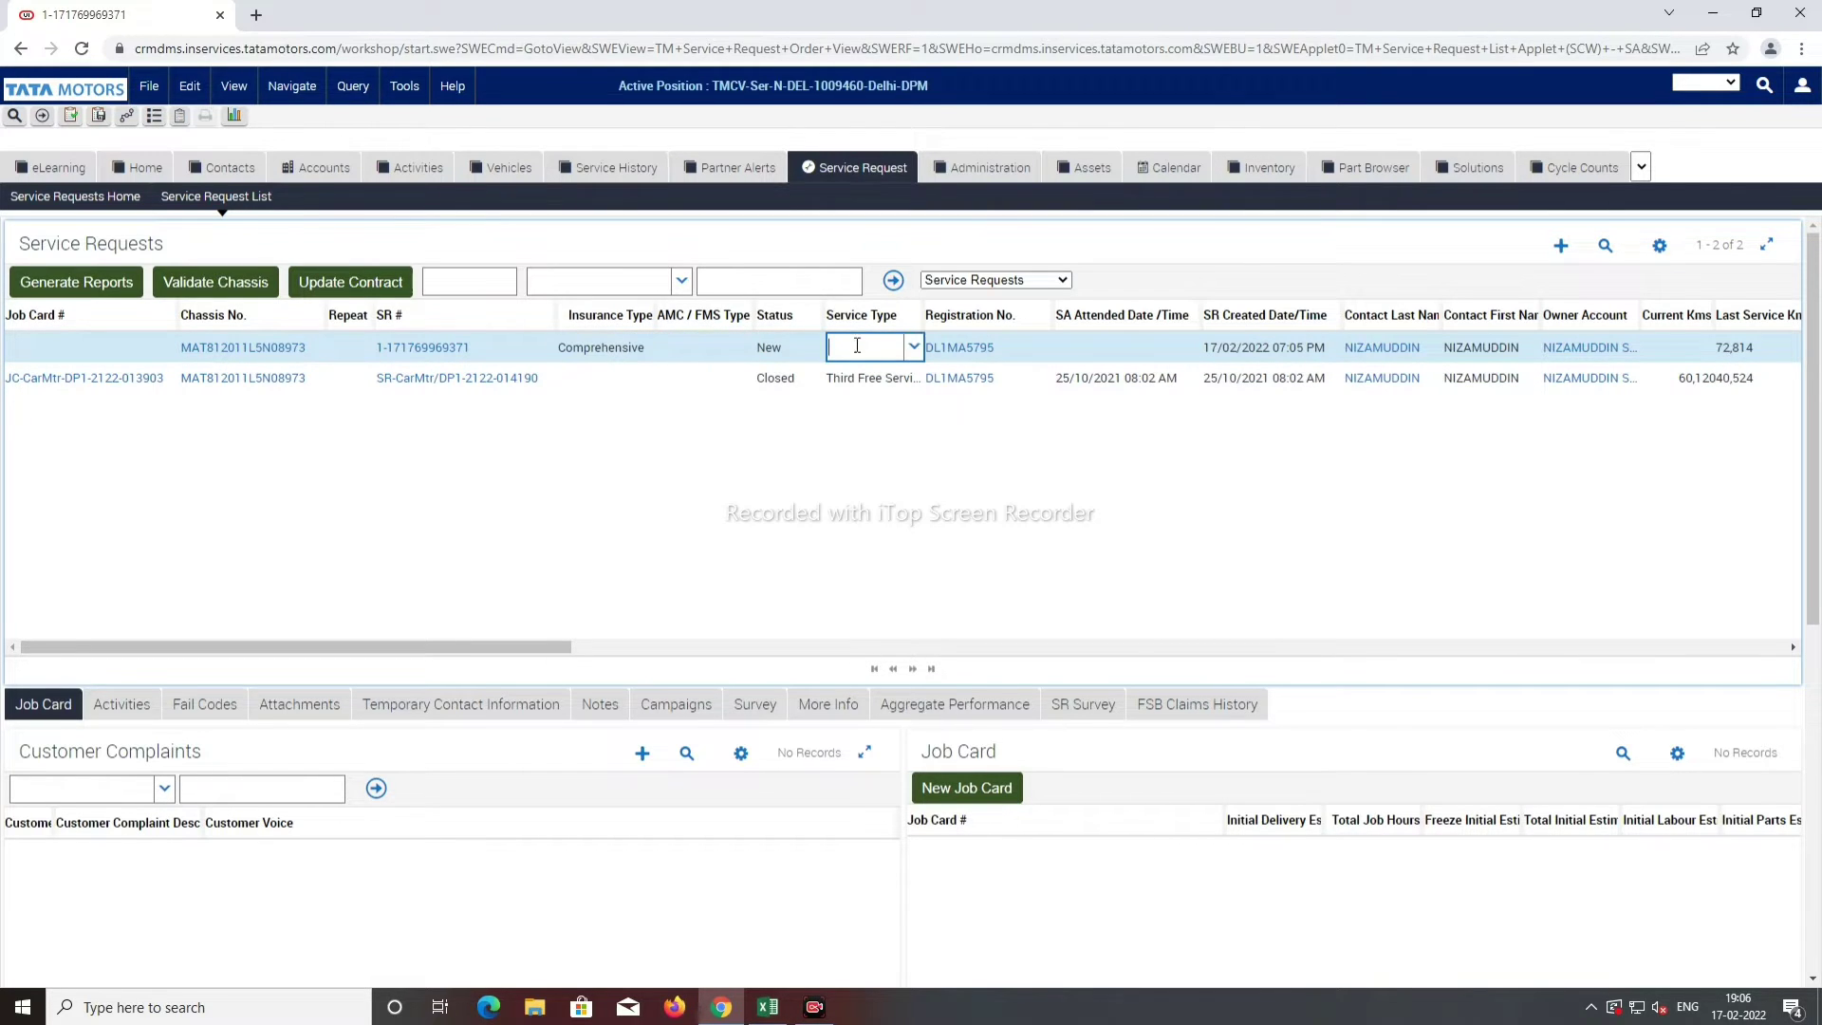
click(912, 348)
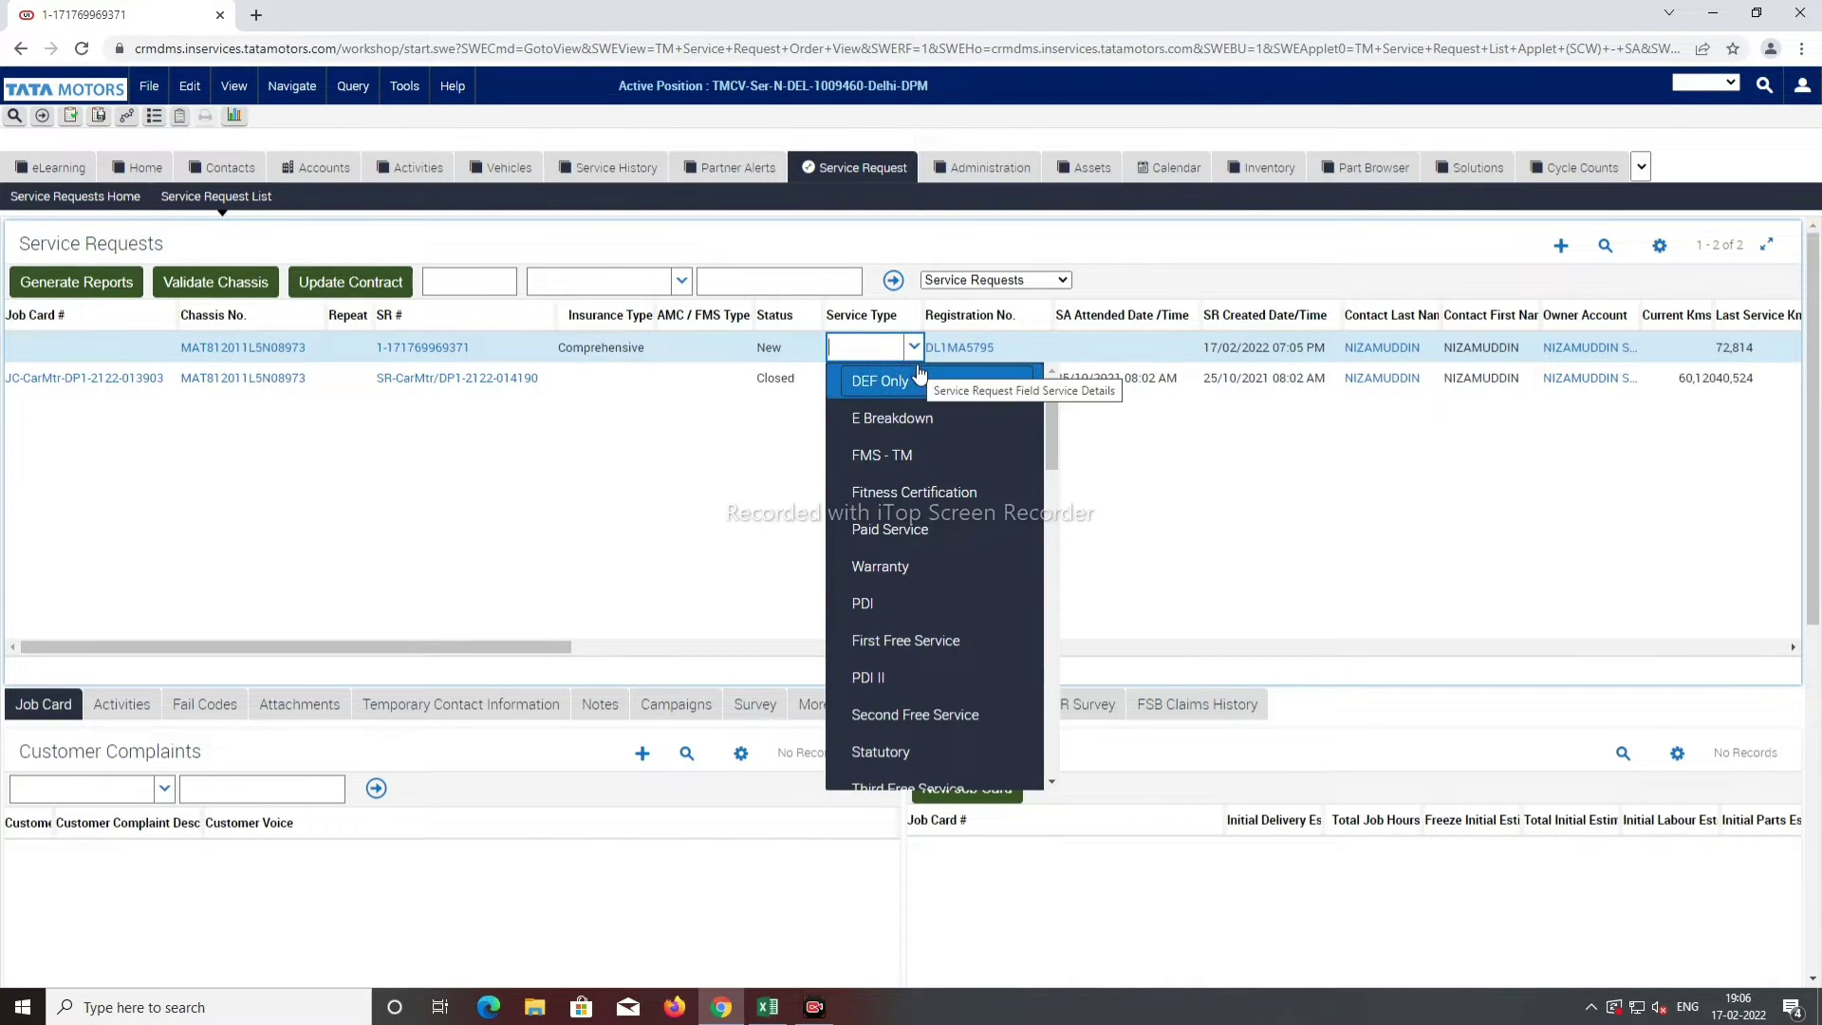
scroll(915, 532, down, 4)
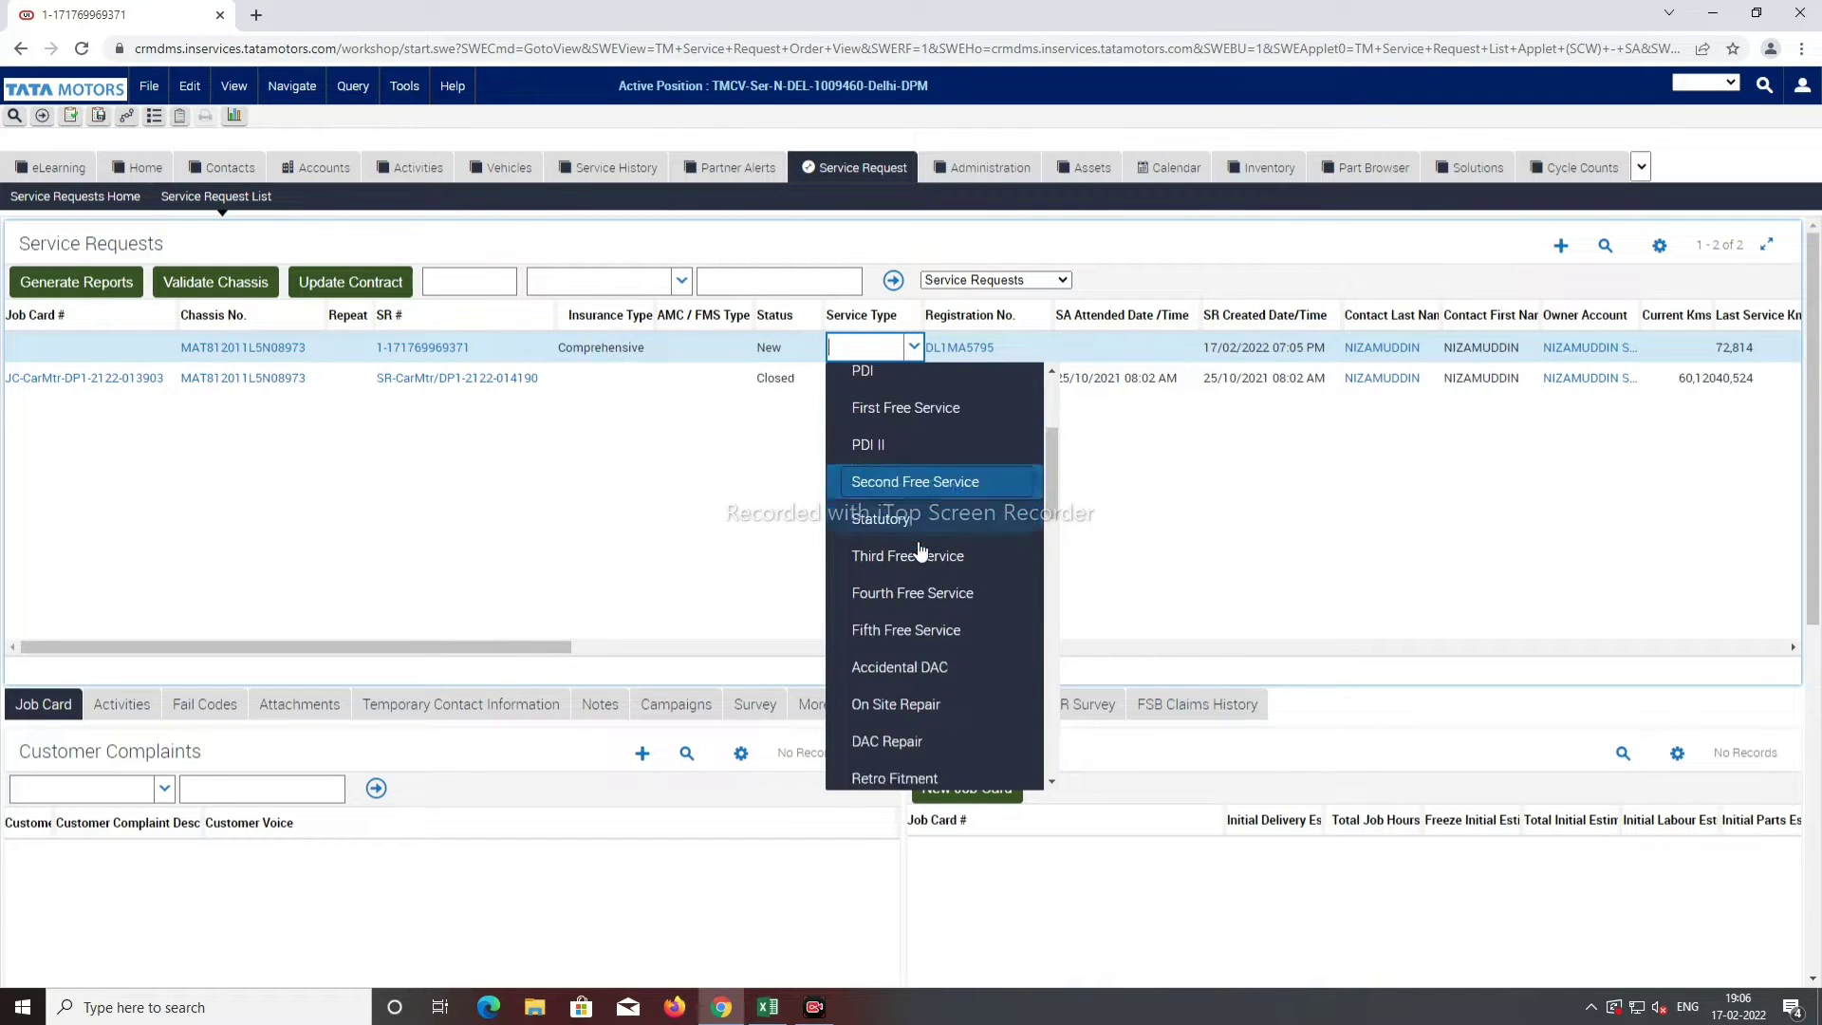
scroll(918, 558, down, 5)
scroll(925, 555, up, 8)
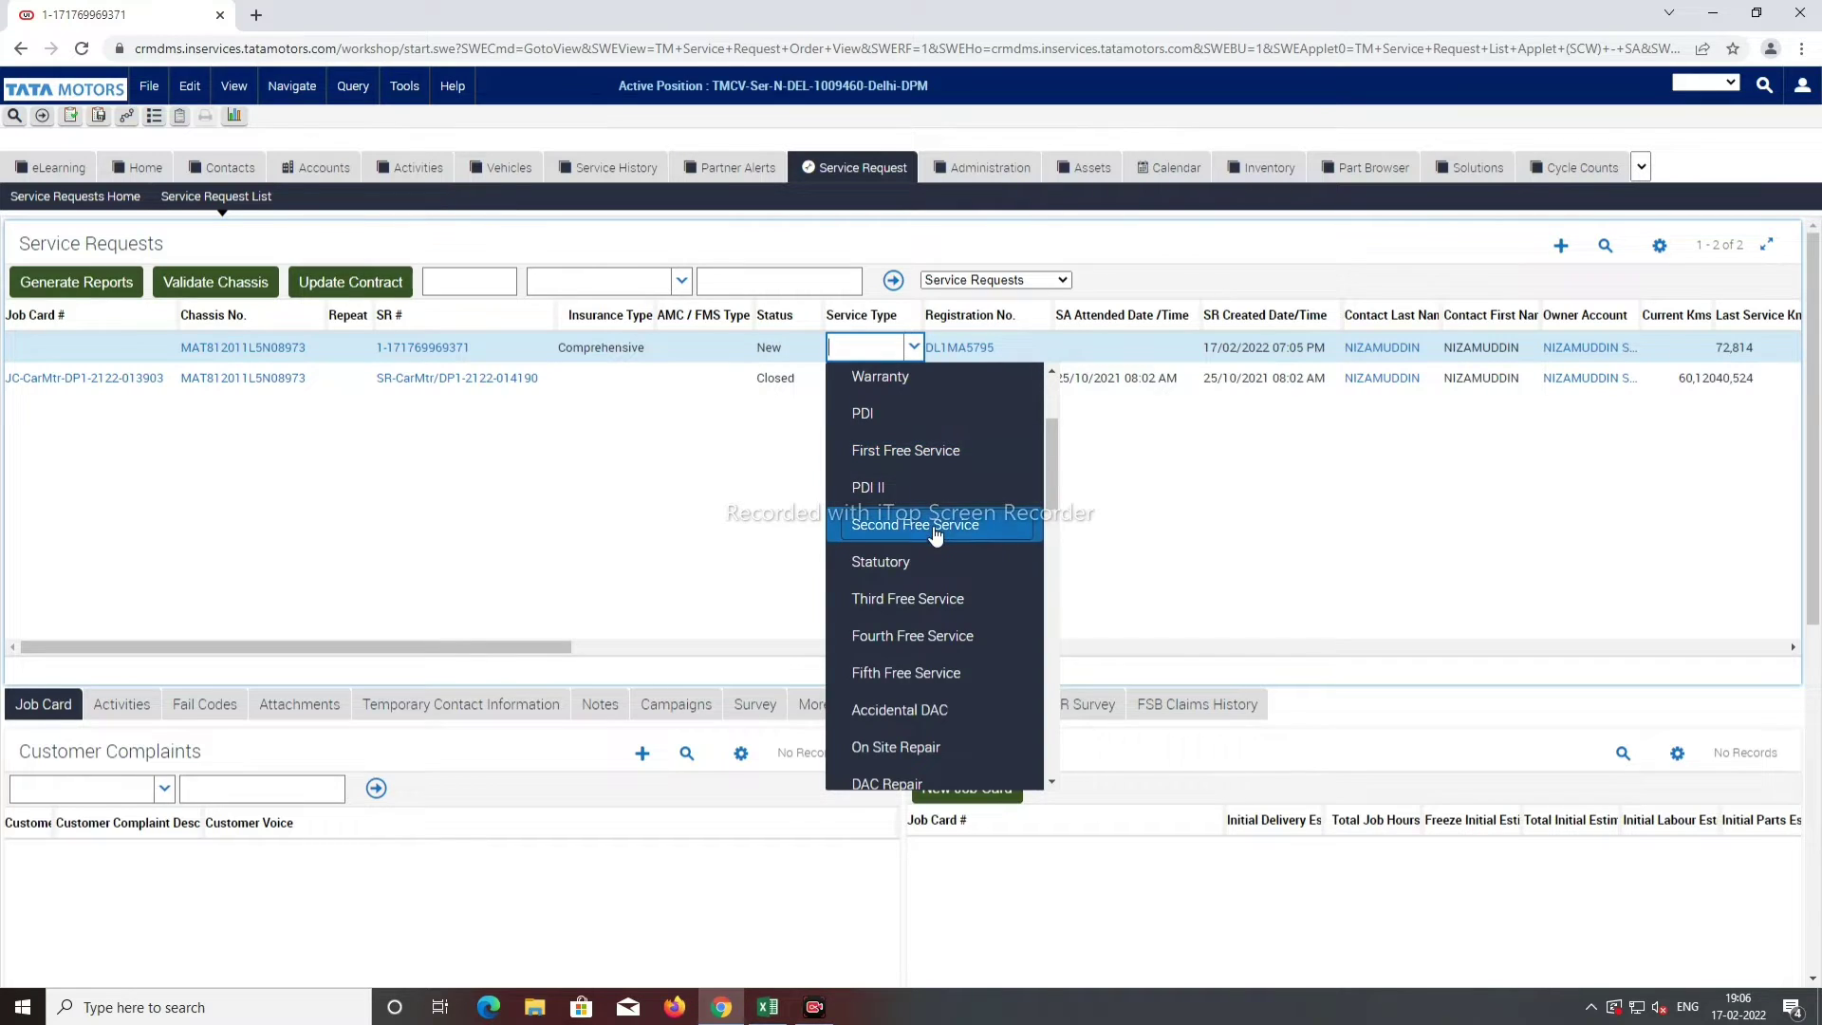
scroll(935, 497, up, 1)
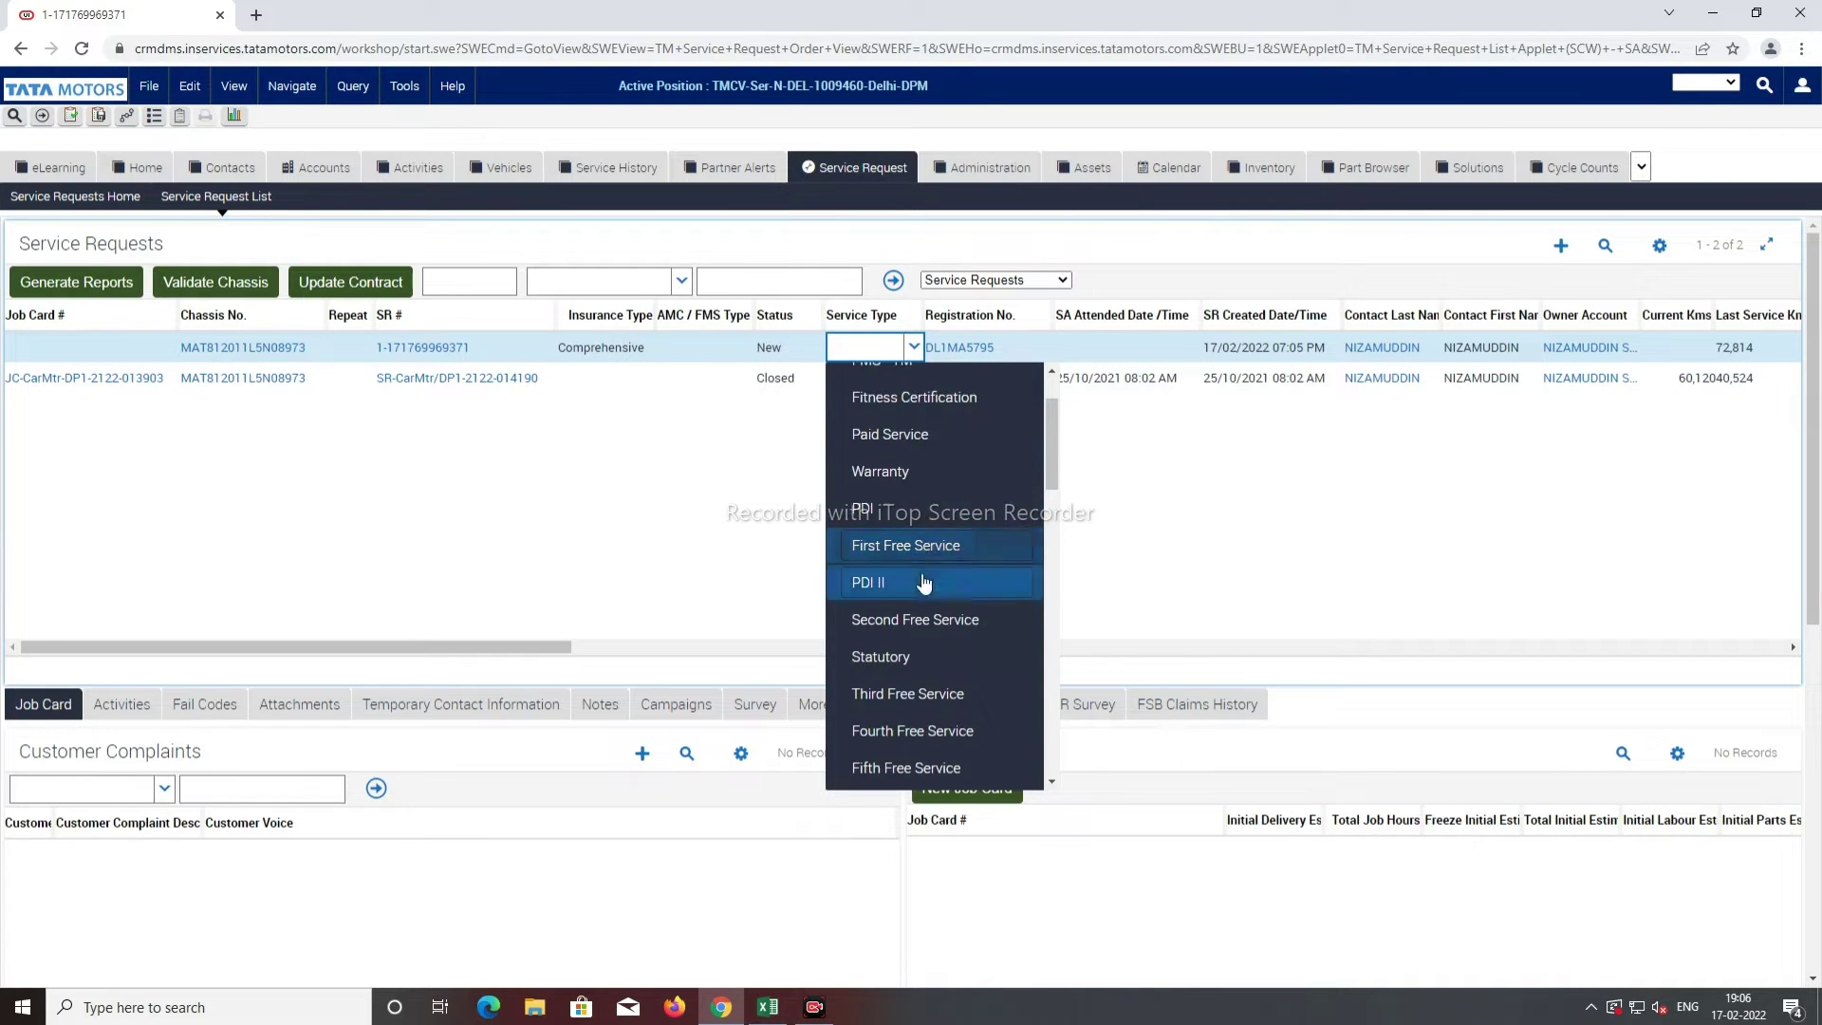
click(892, 433)
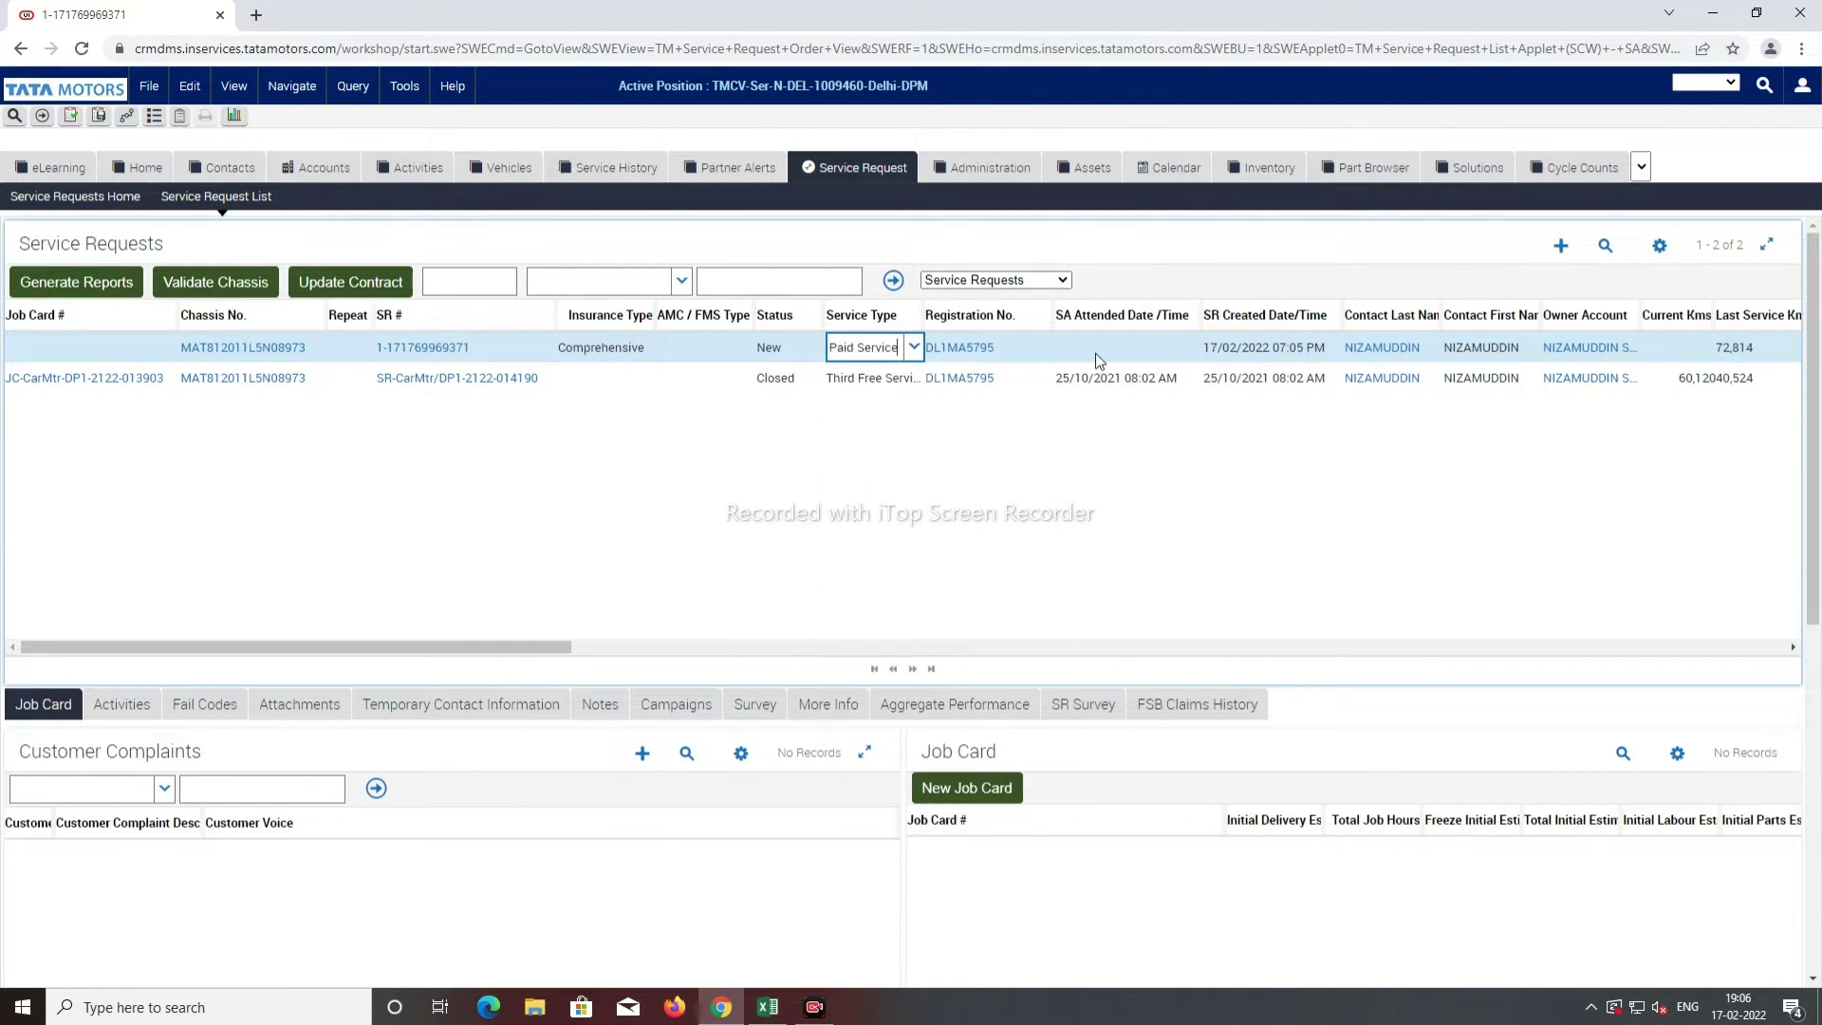
click(1162, 347)
Step: Record SA attended time 17/02/2022 07:06 PM and current kilometres of 91,050
click(1190, 347)
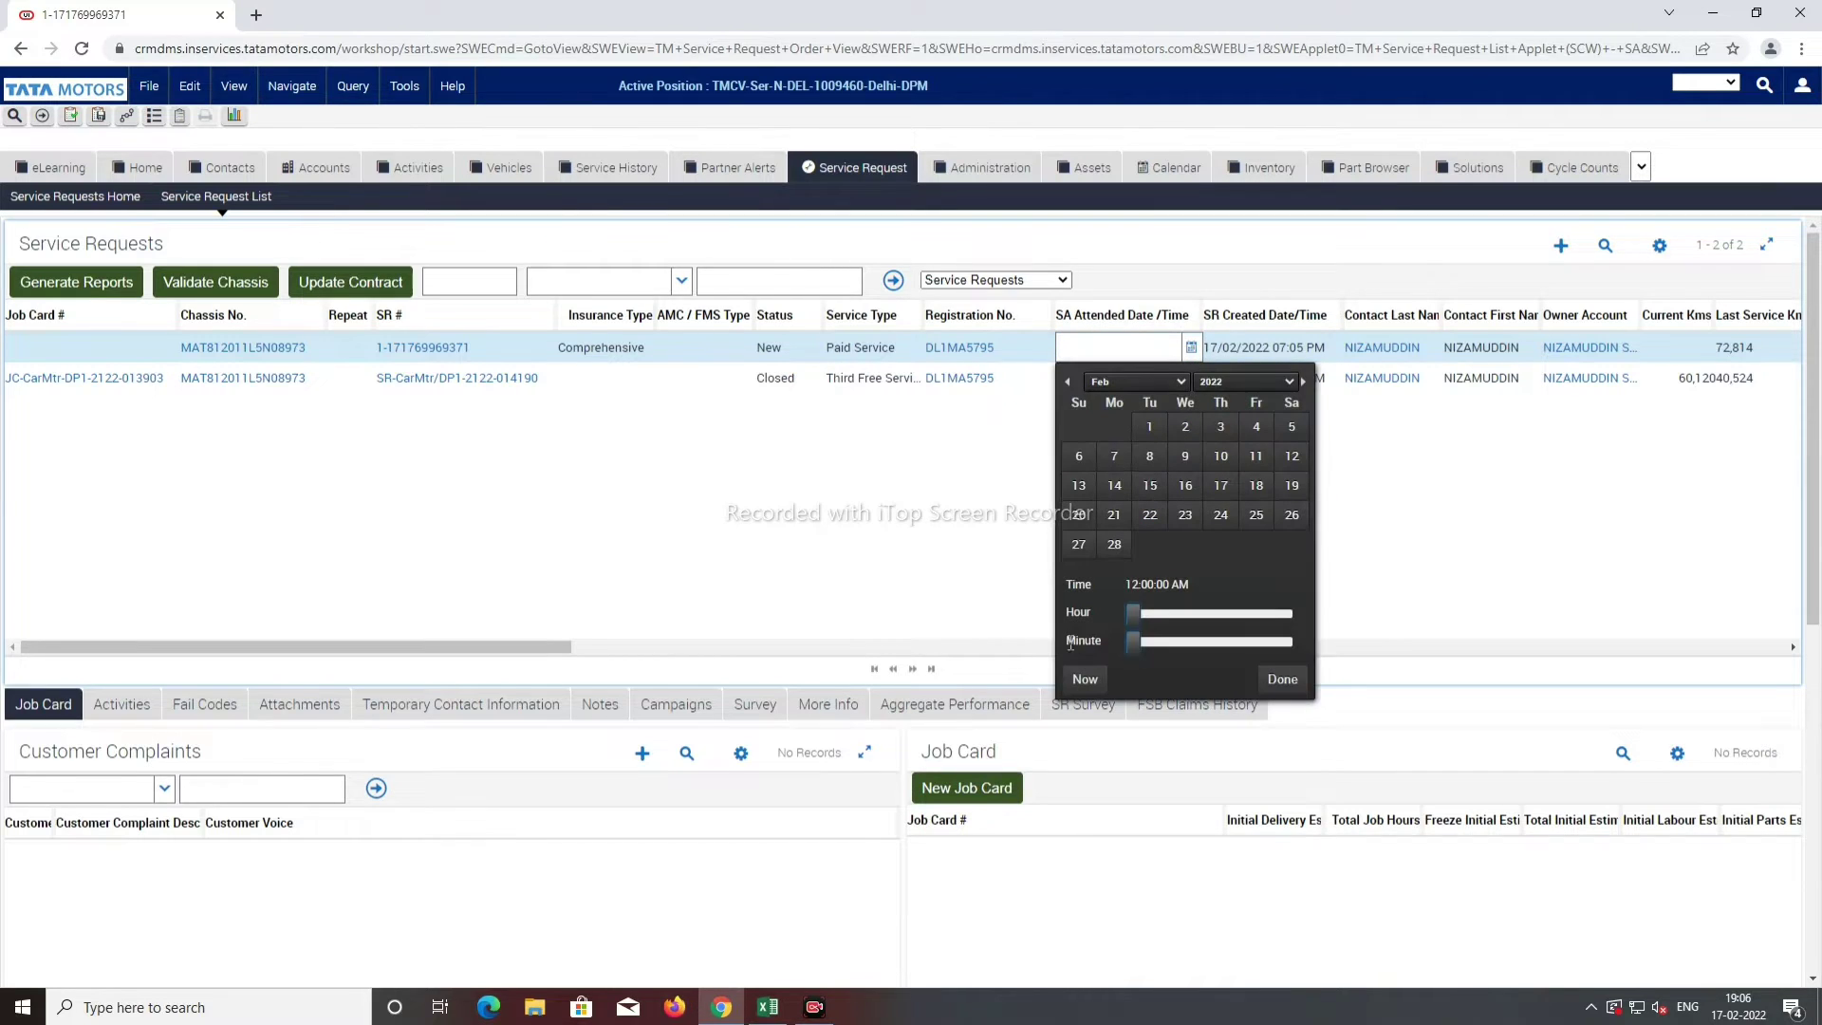
click(1084, 678)
click(1277, 690)
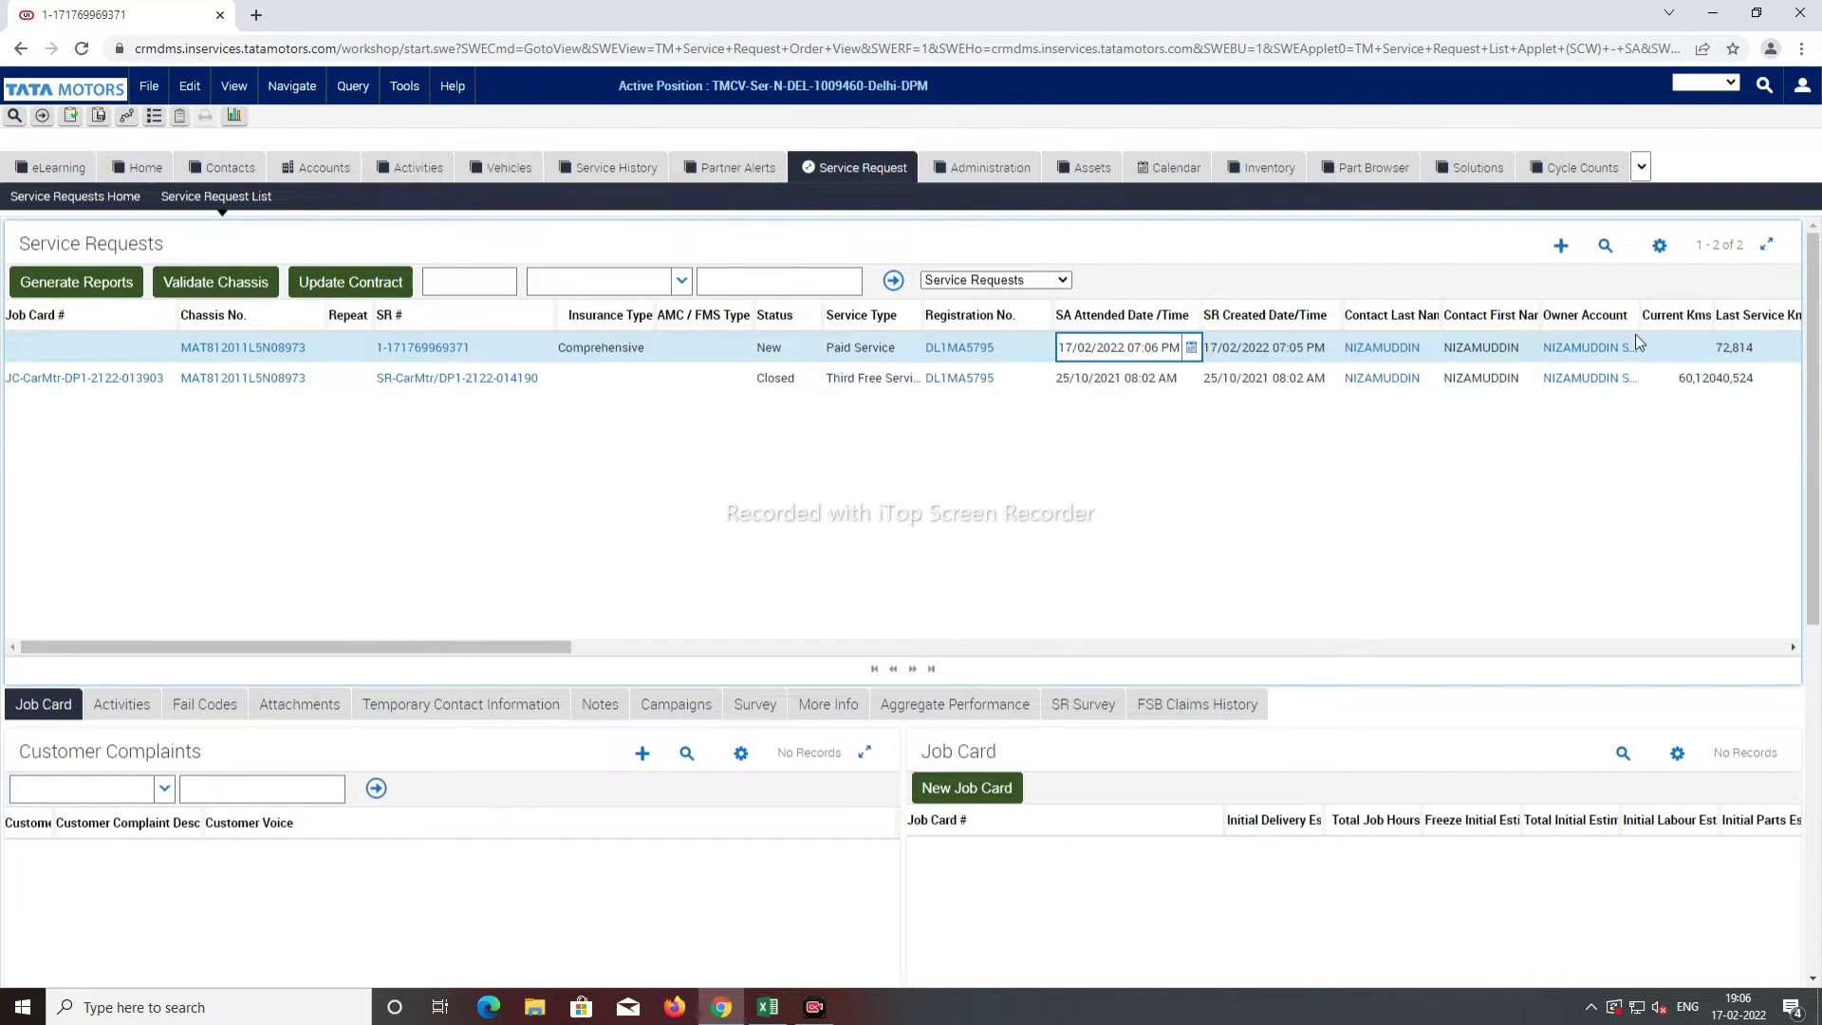
click(1671, 348)
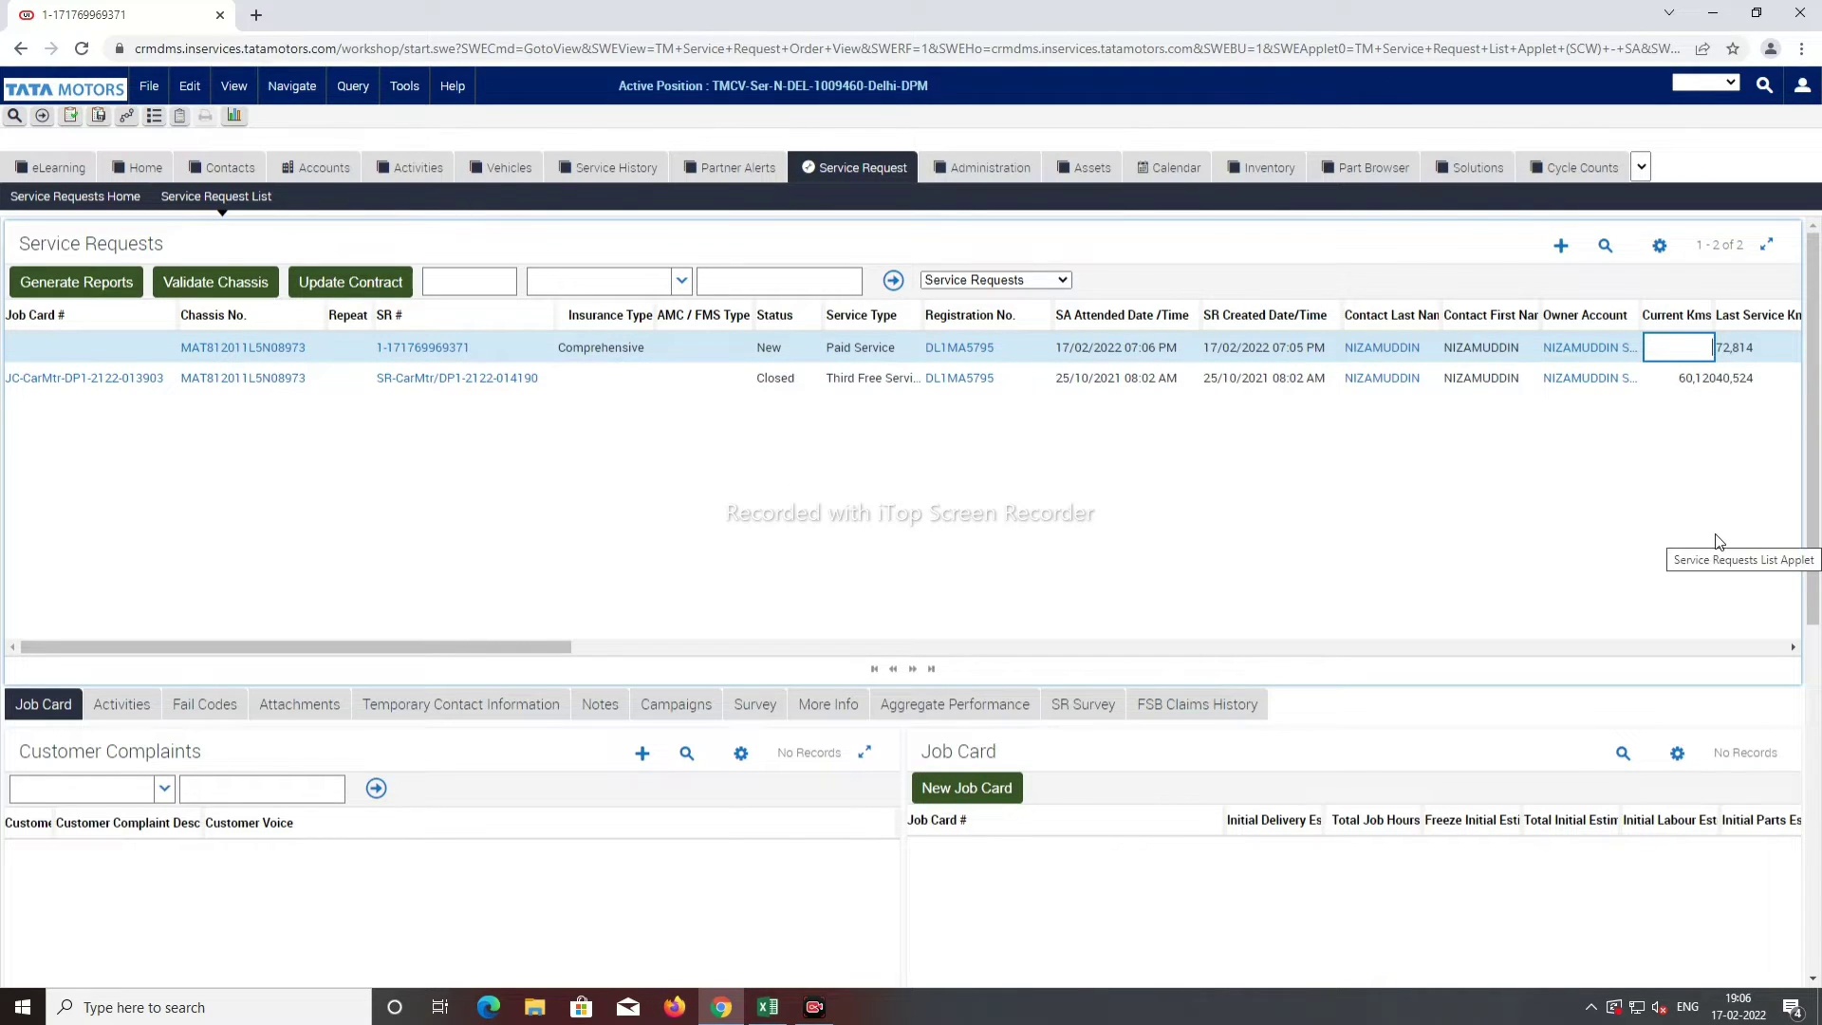
text(91050)
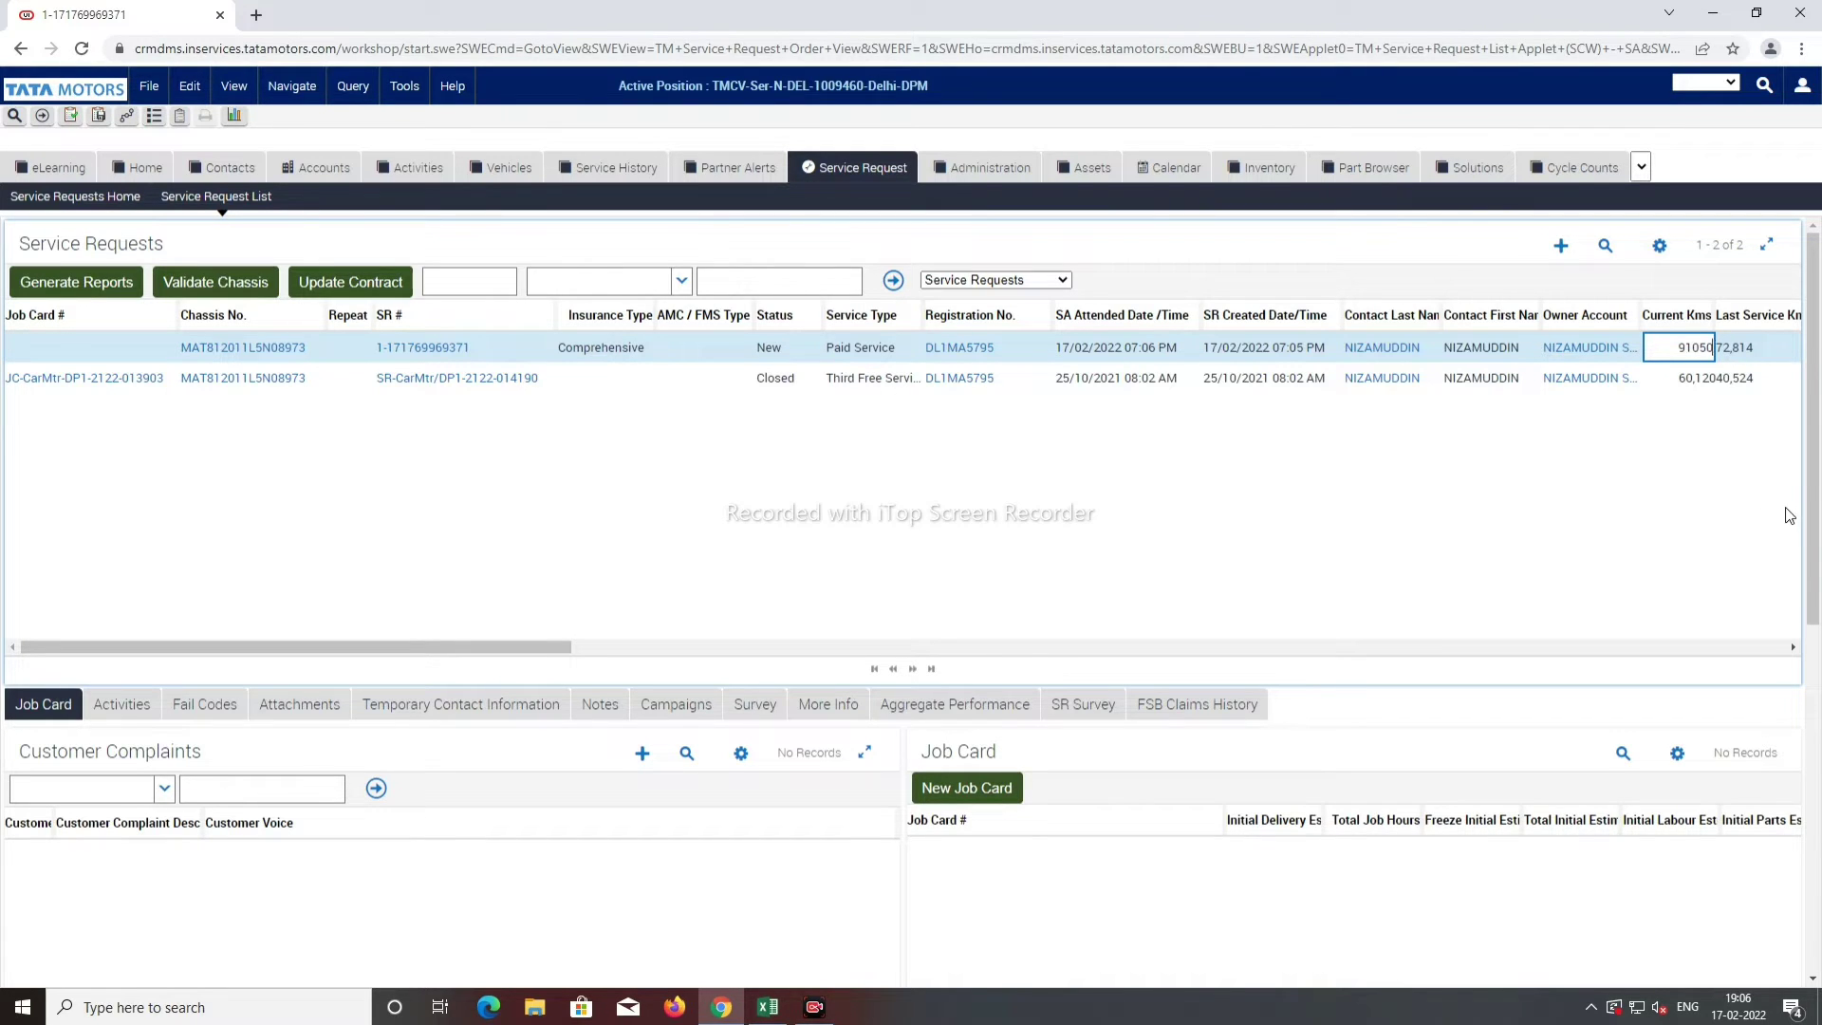
key(Tab)
key(Tab)
key(Tab)
key(Tab)
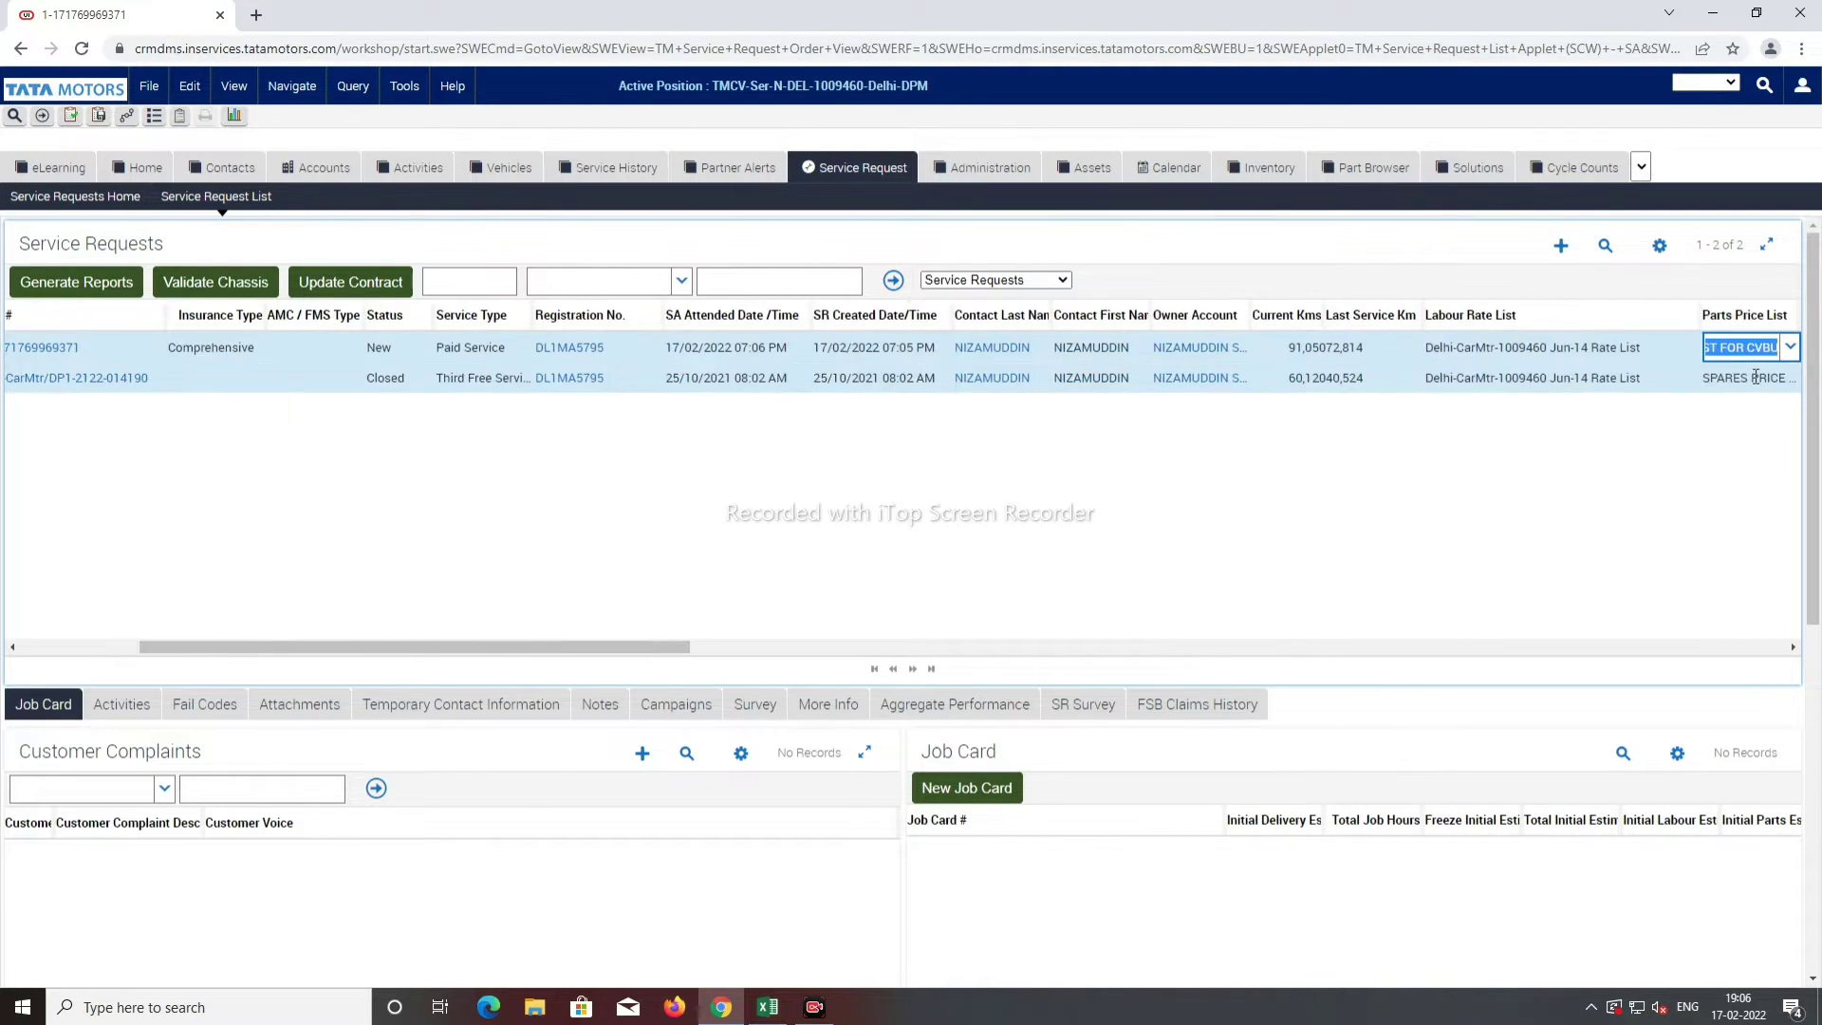
Step: Open the Source picklist and close it without choosing, leaving Source blank
key(Tab)
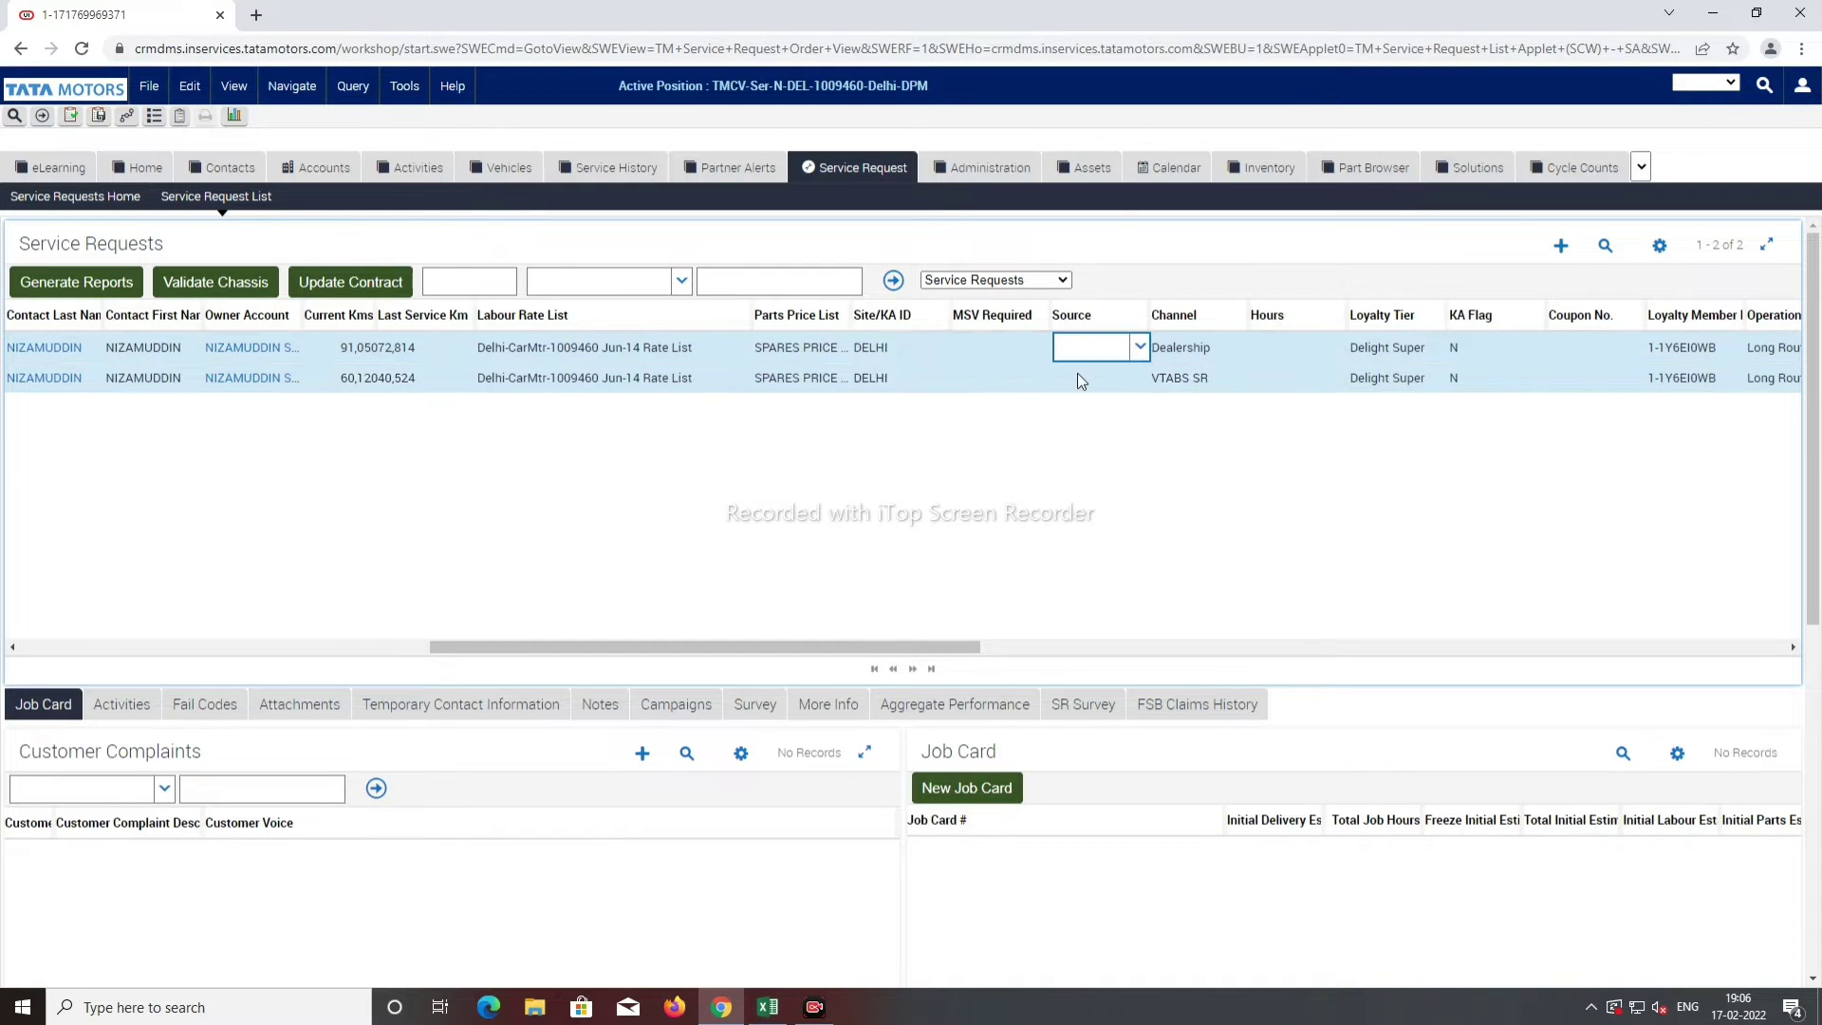
scroll(714, 497, down, 1)
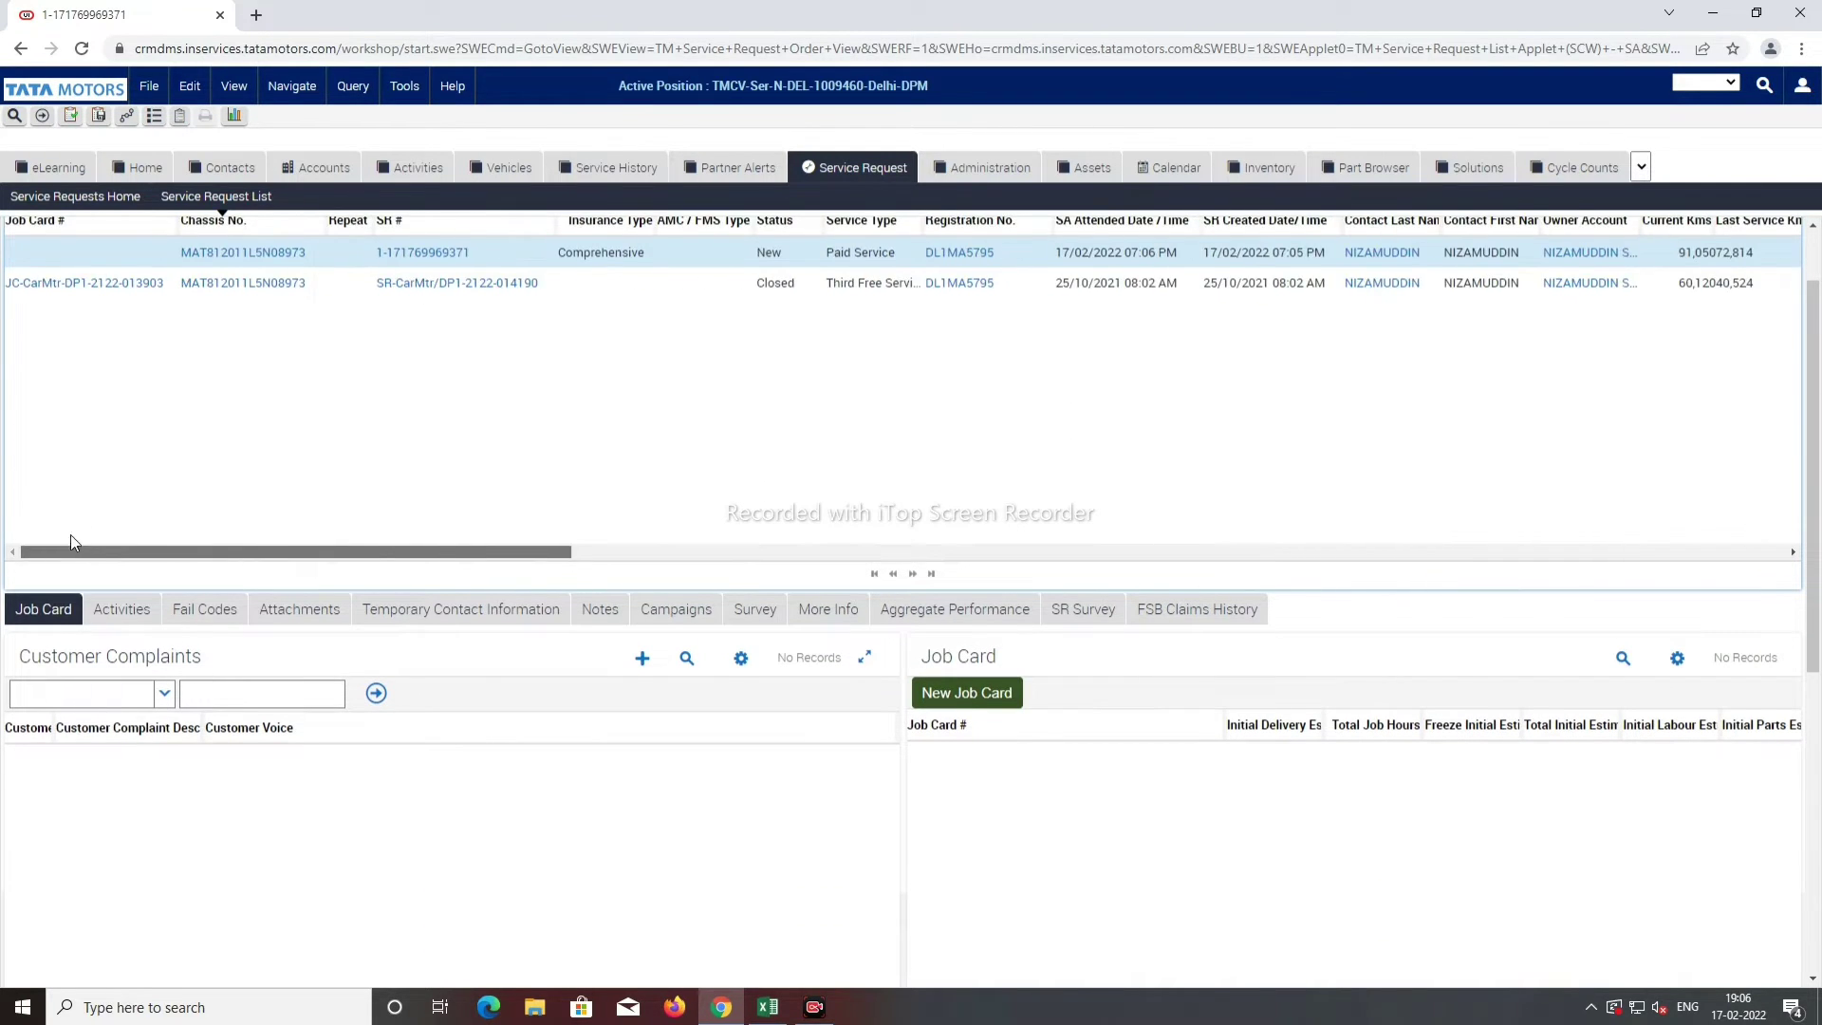
scroll(631, 498, down, 2)
key(alt+Down)
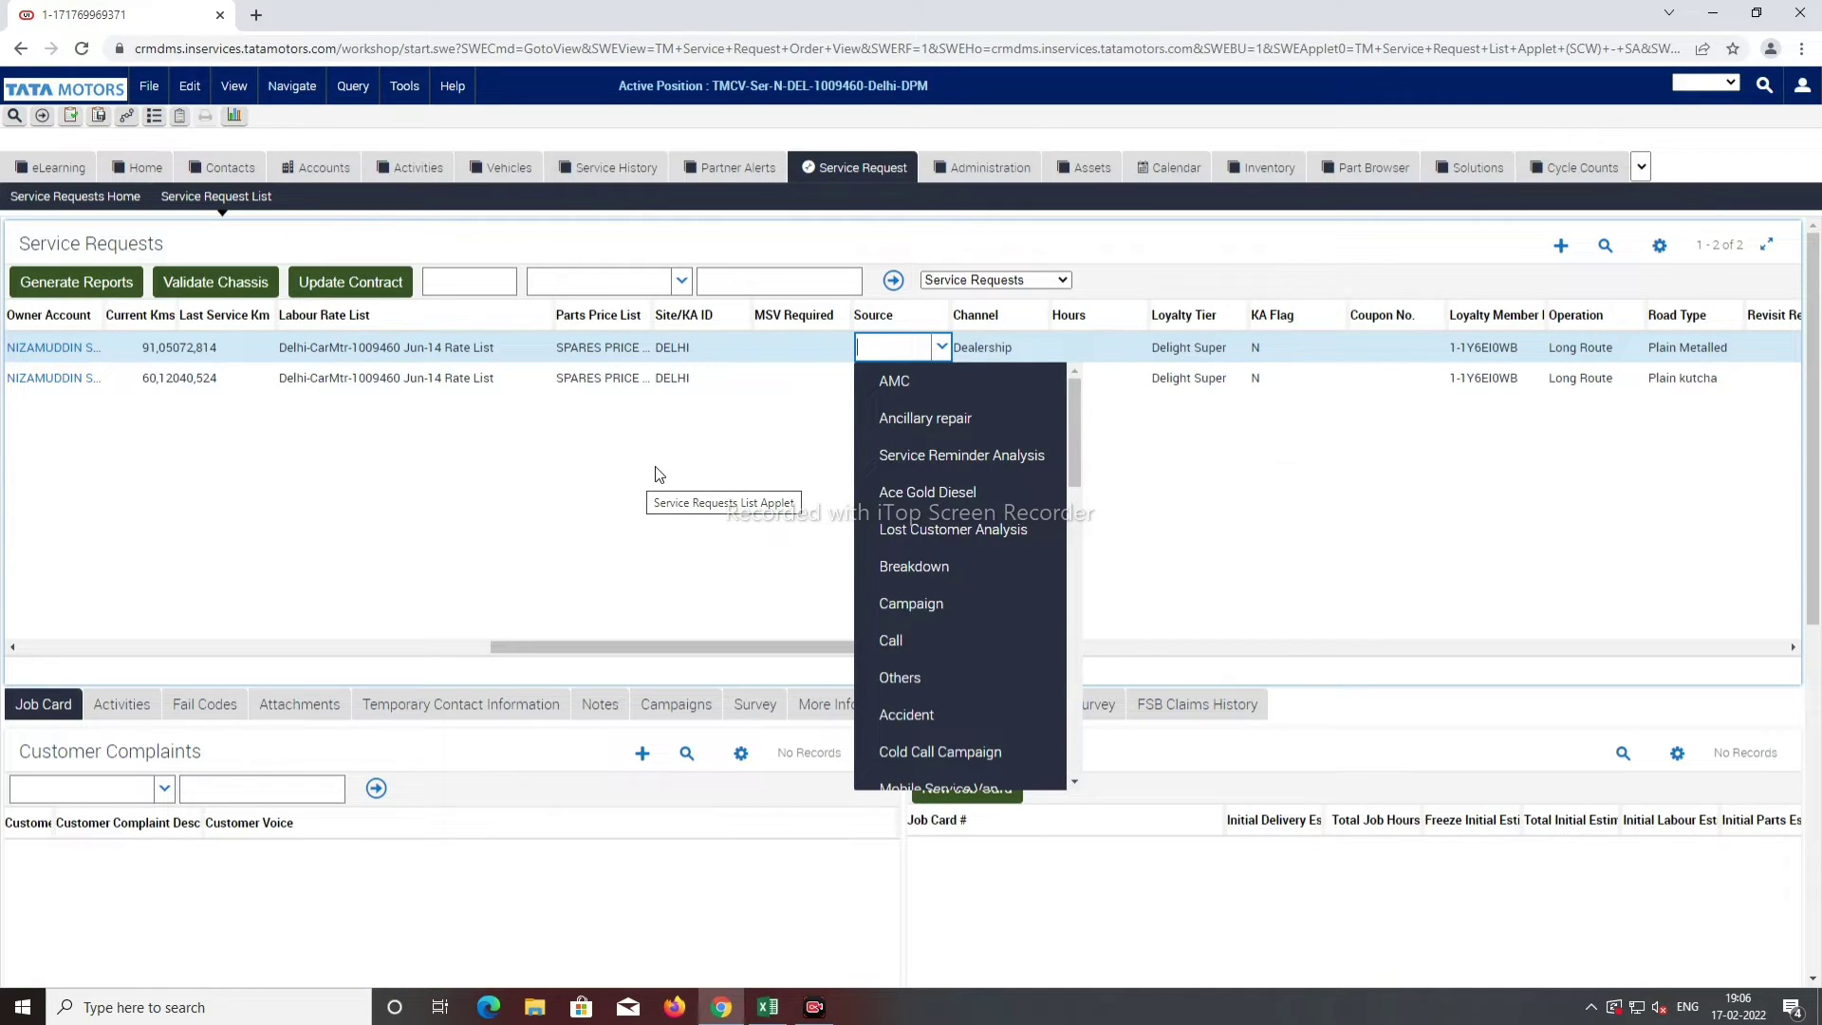
click(657, 461)
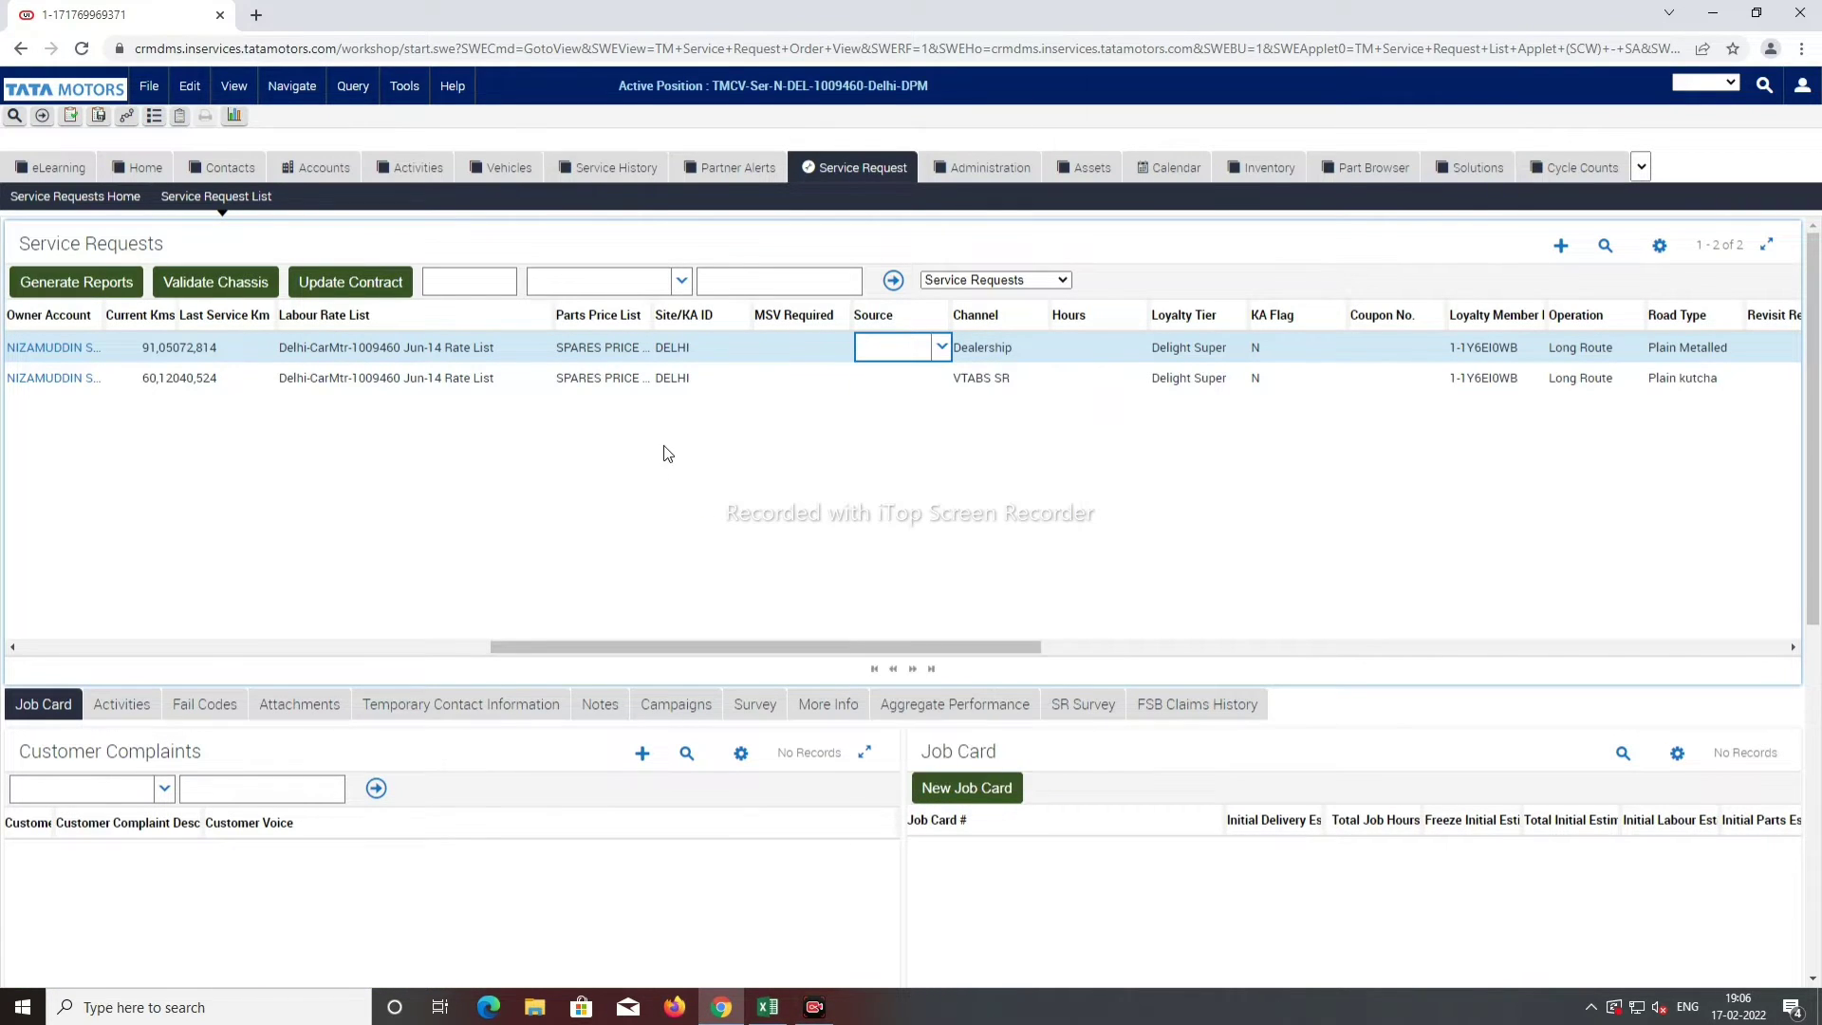
scroll(663, 452, down, 3)
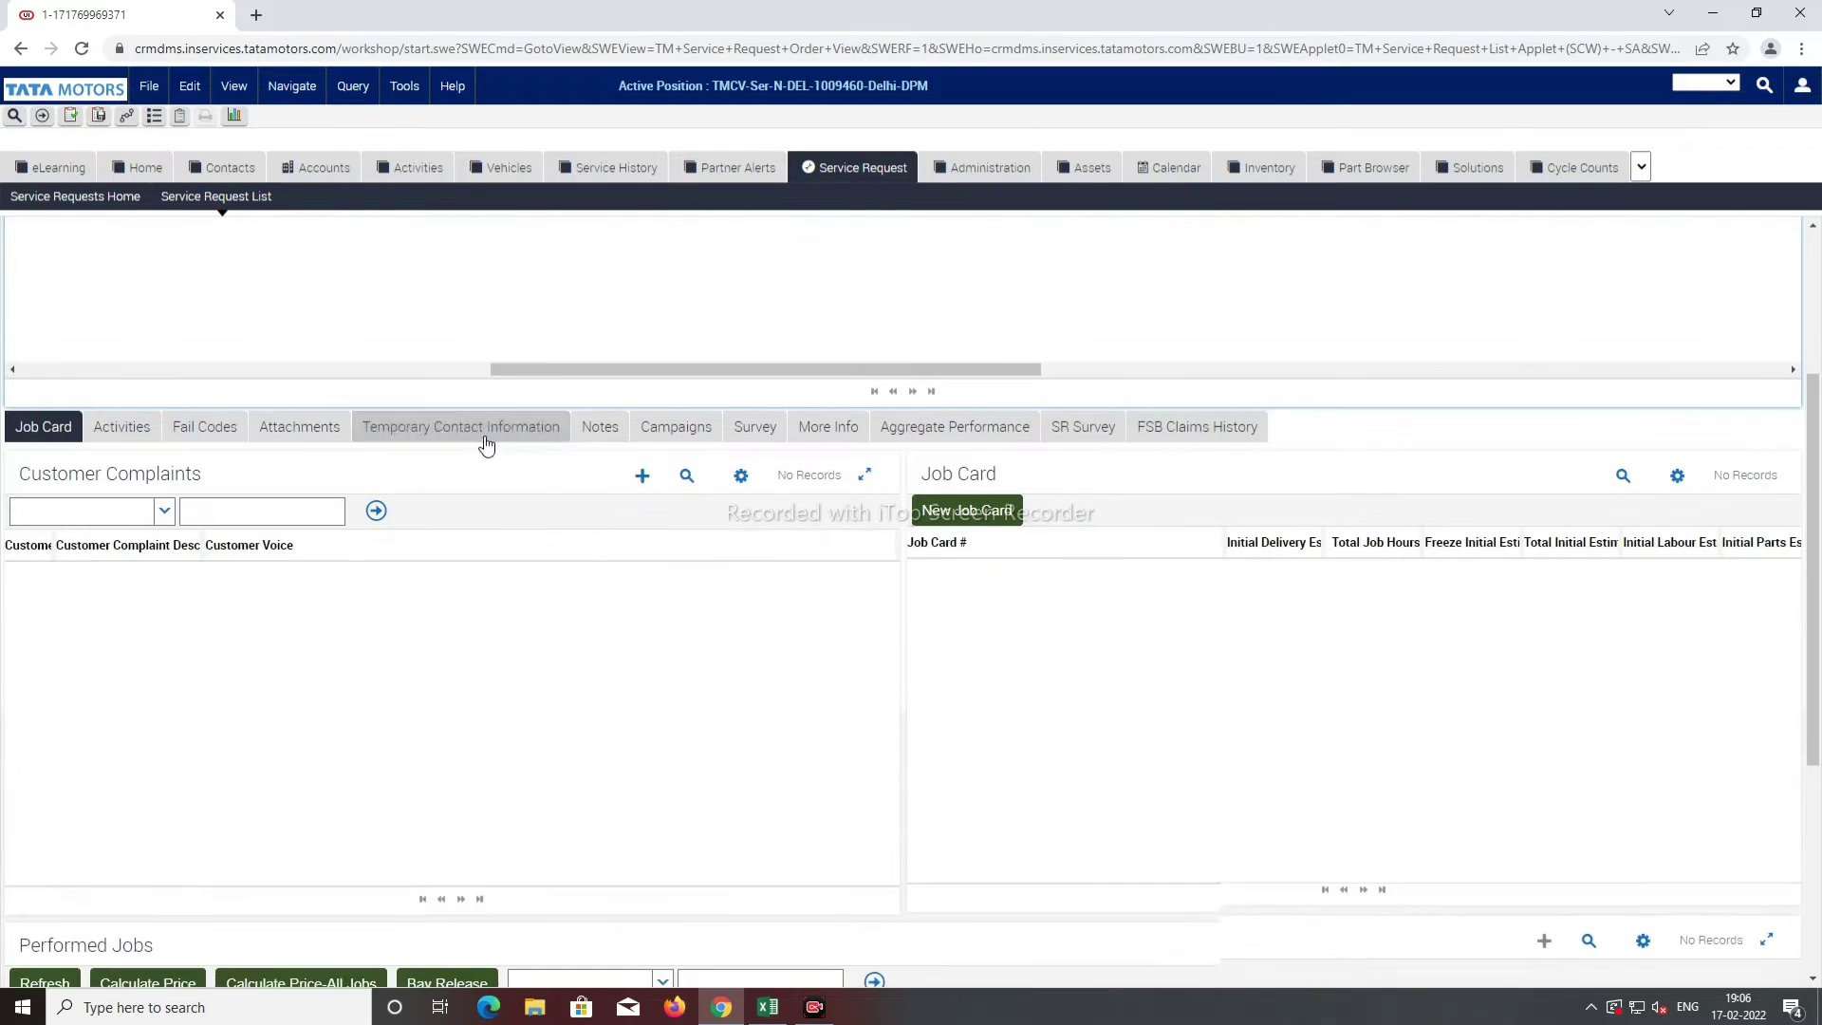
Step: Add customer complaint code SSC, auto-filled as SCHEDULED SERVICE, to the request
click(641, 467)
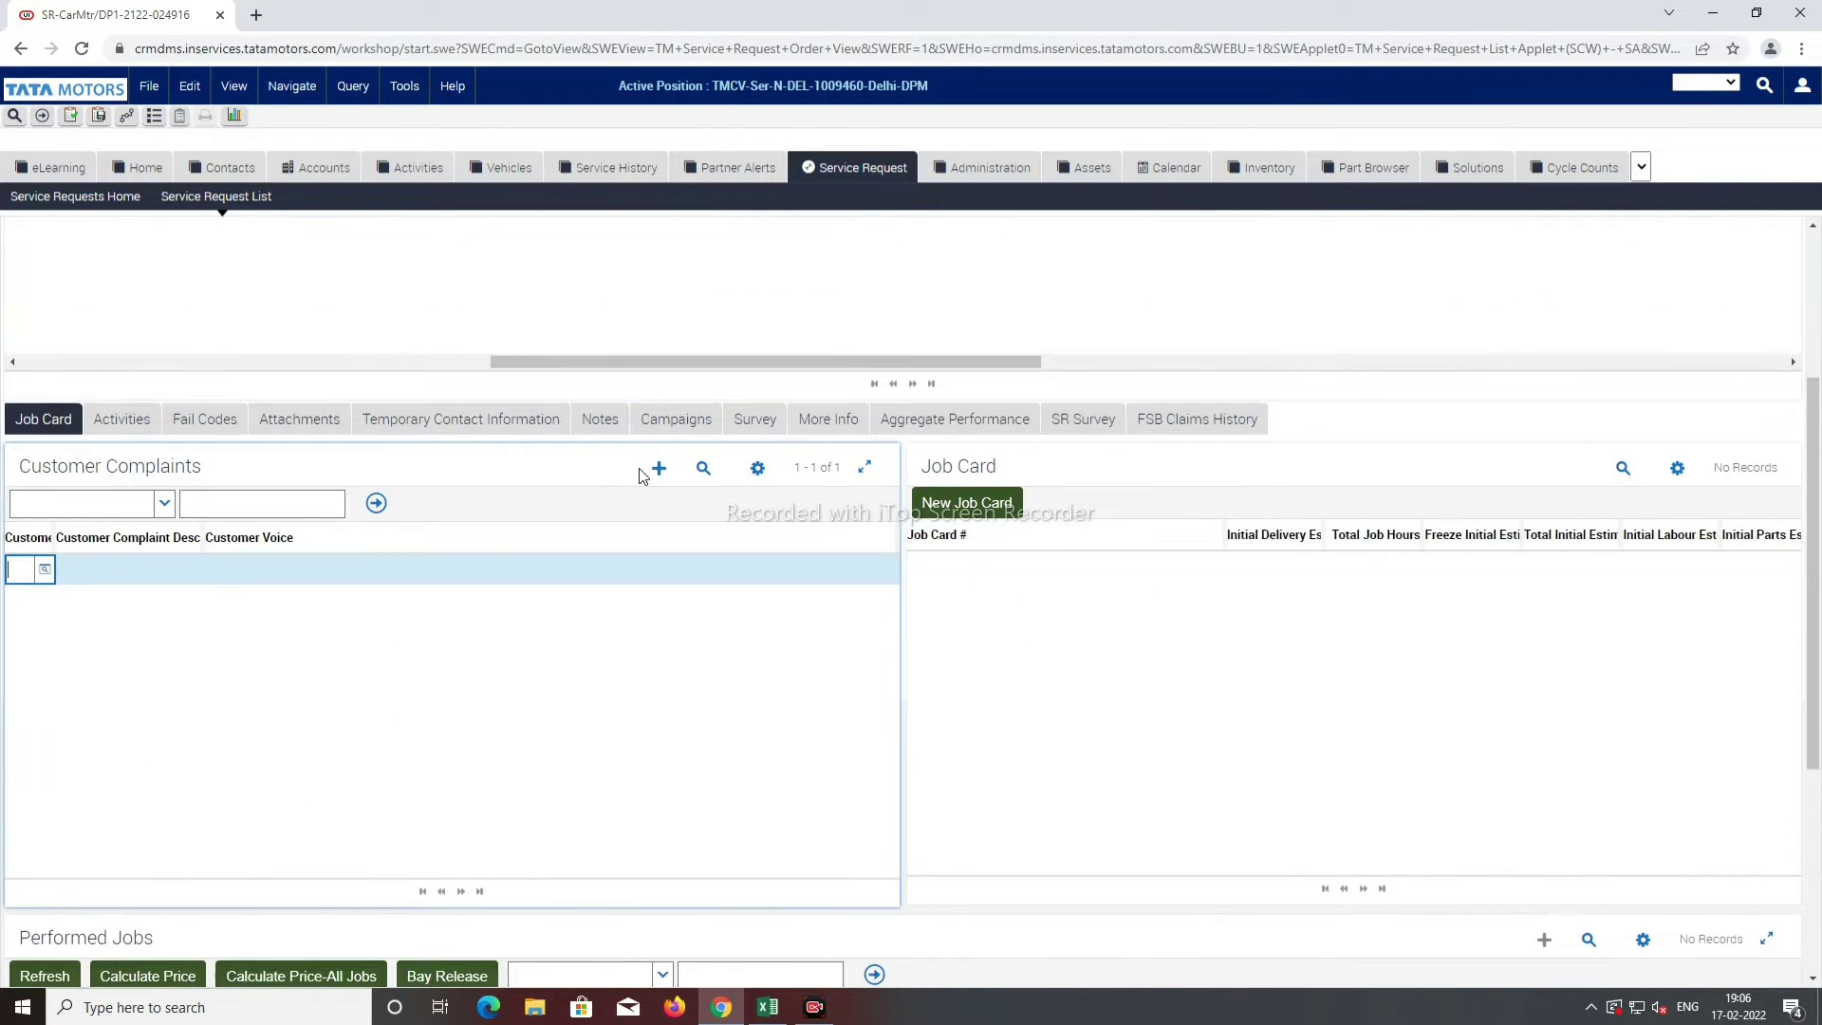
text(ssc)
key(Tab)
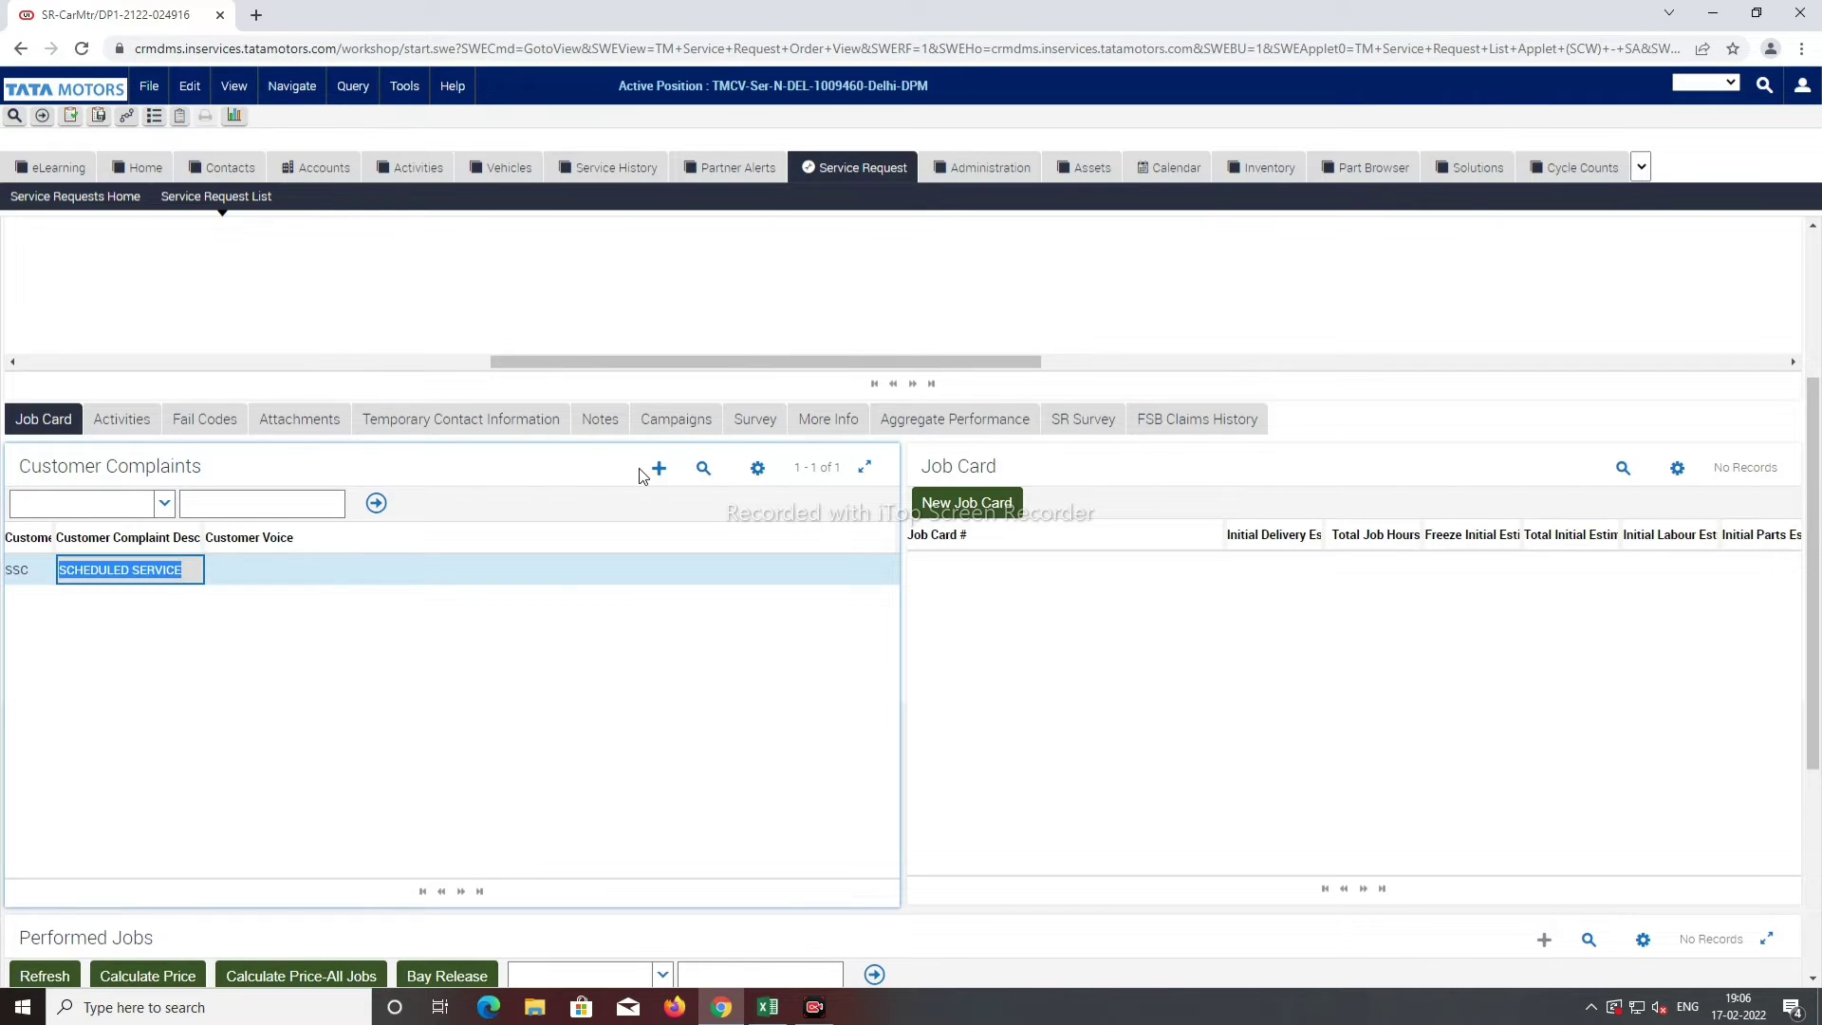
scroll(820, 601, up, 3)
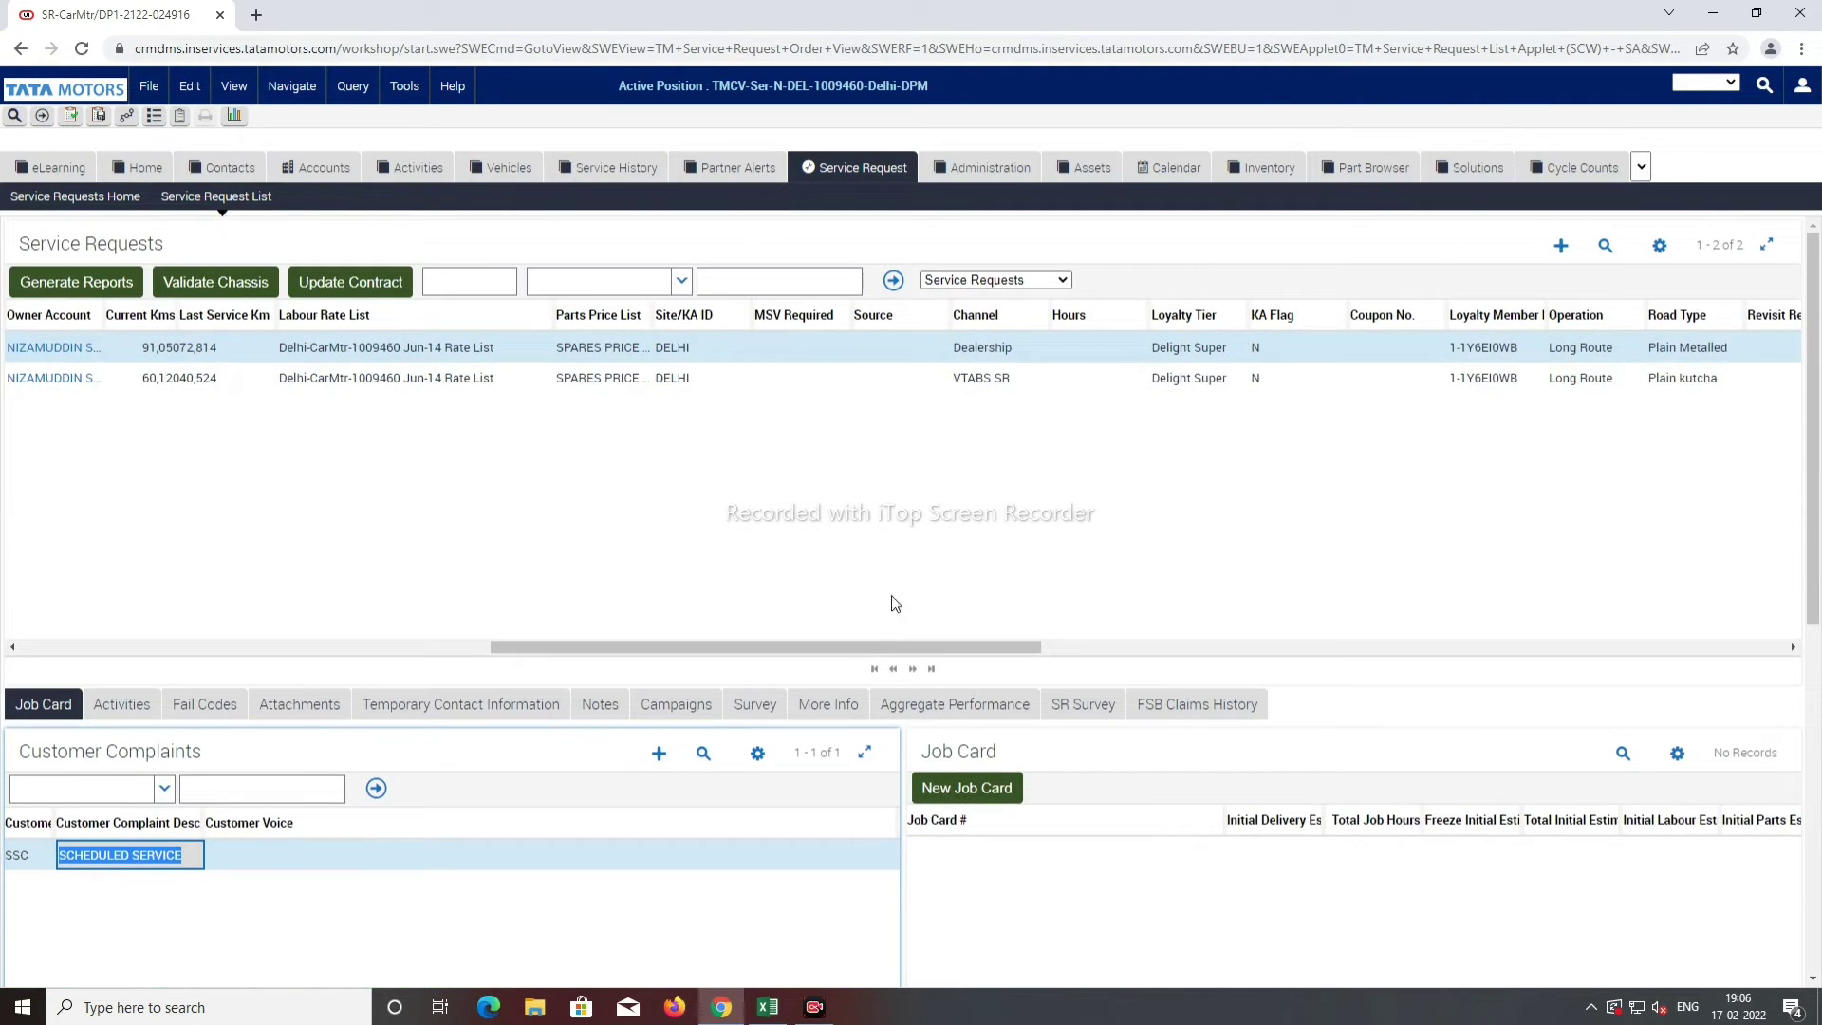
drag(642, 648, 98, 654)
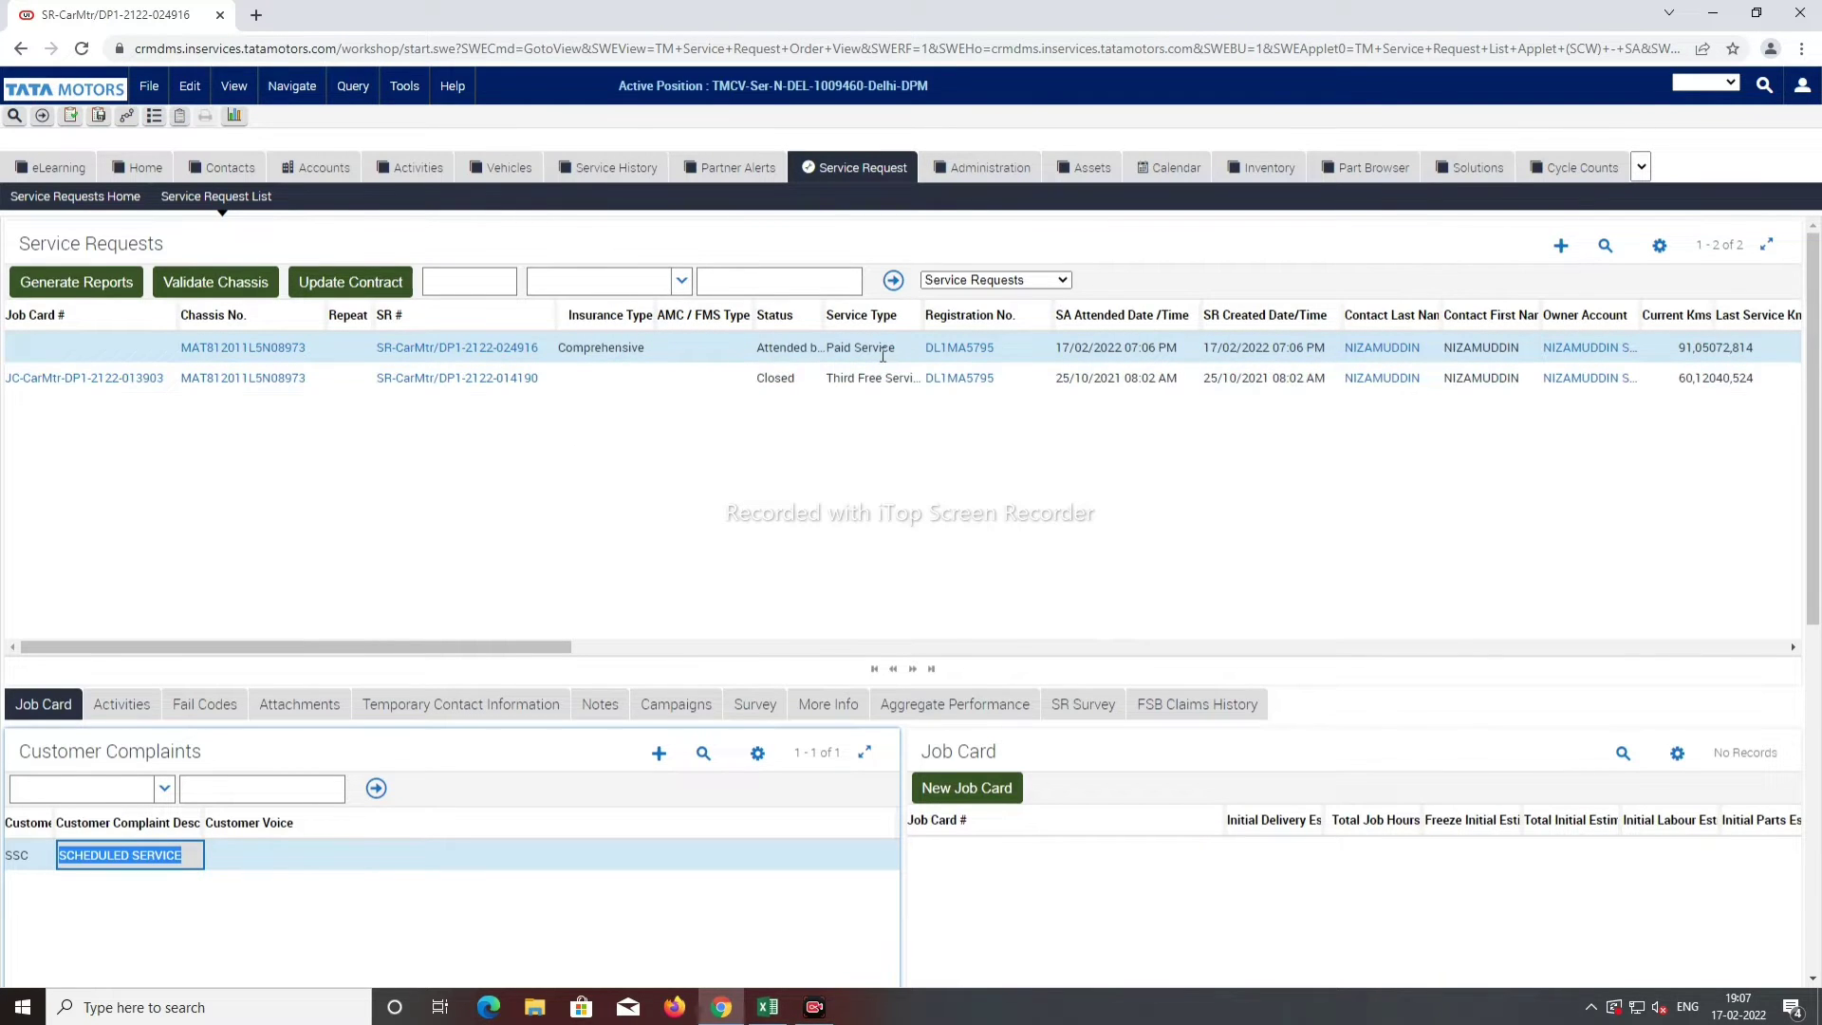
Step: Switch the service request to the Service Request Detail form view
click(989, 281)
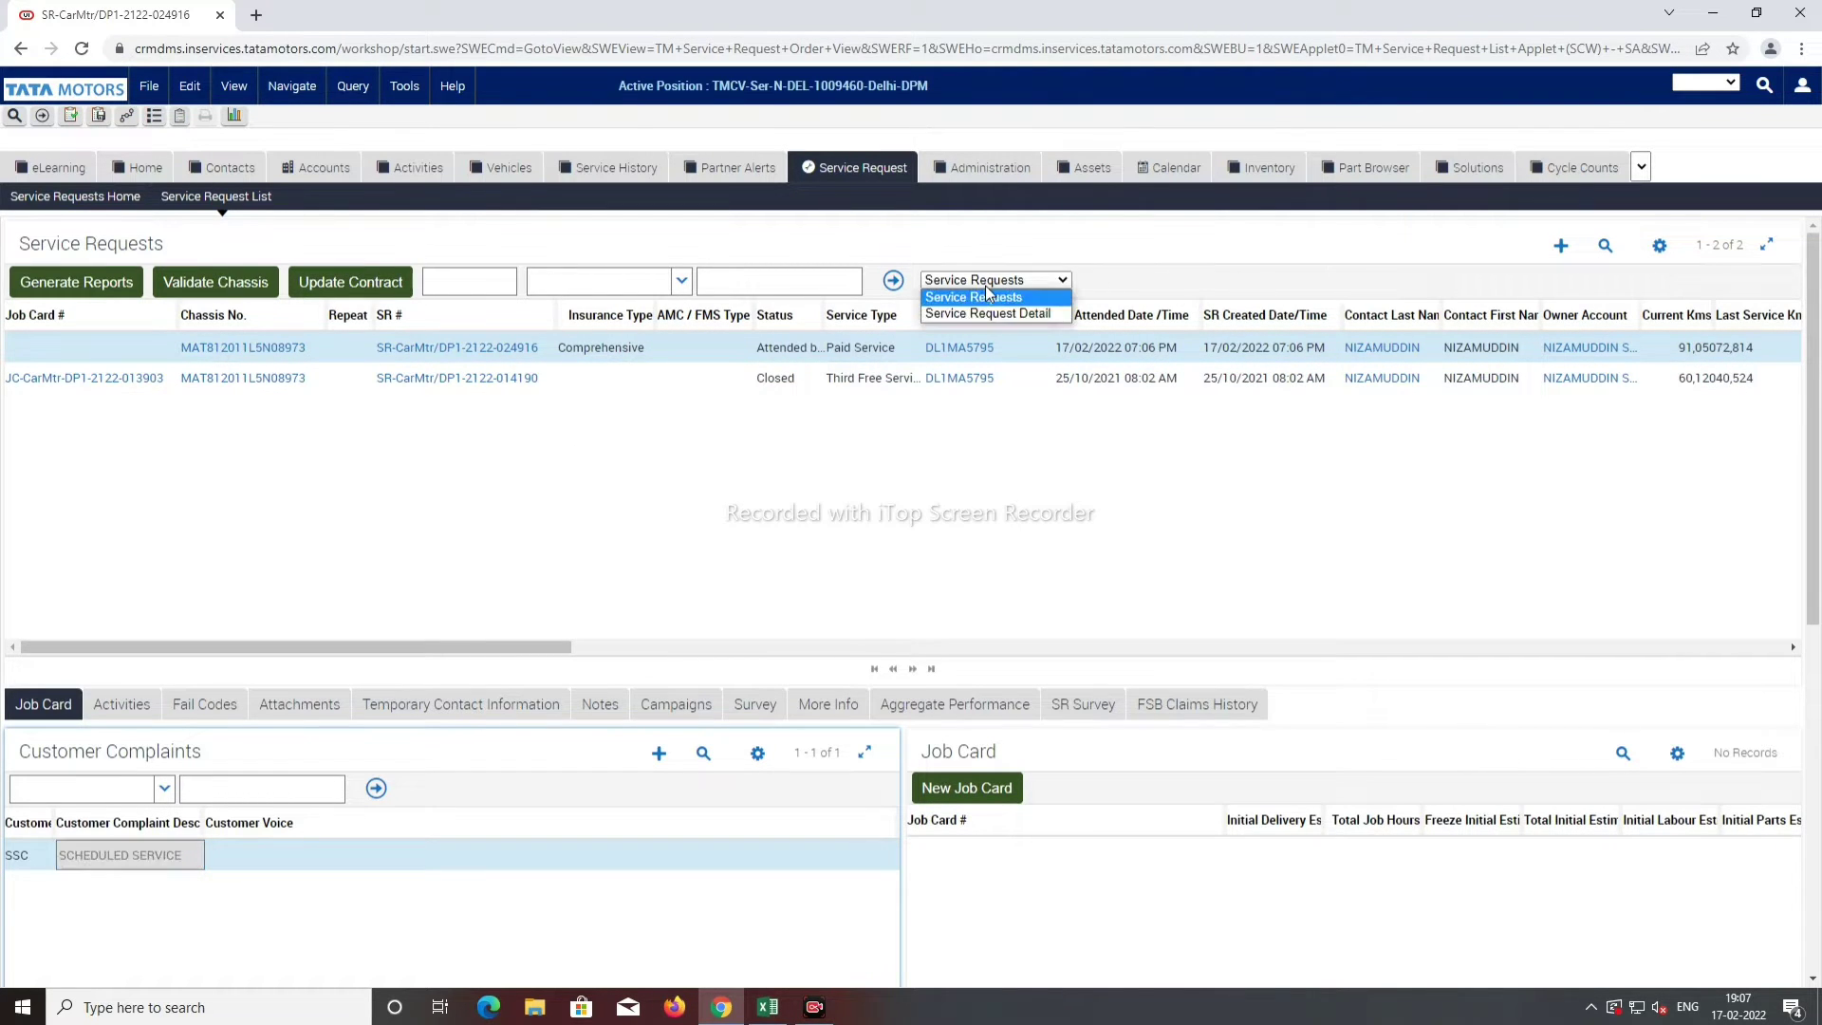
click(987, 296)
click(1010, 279)
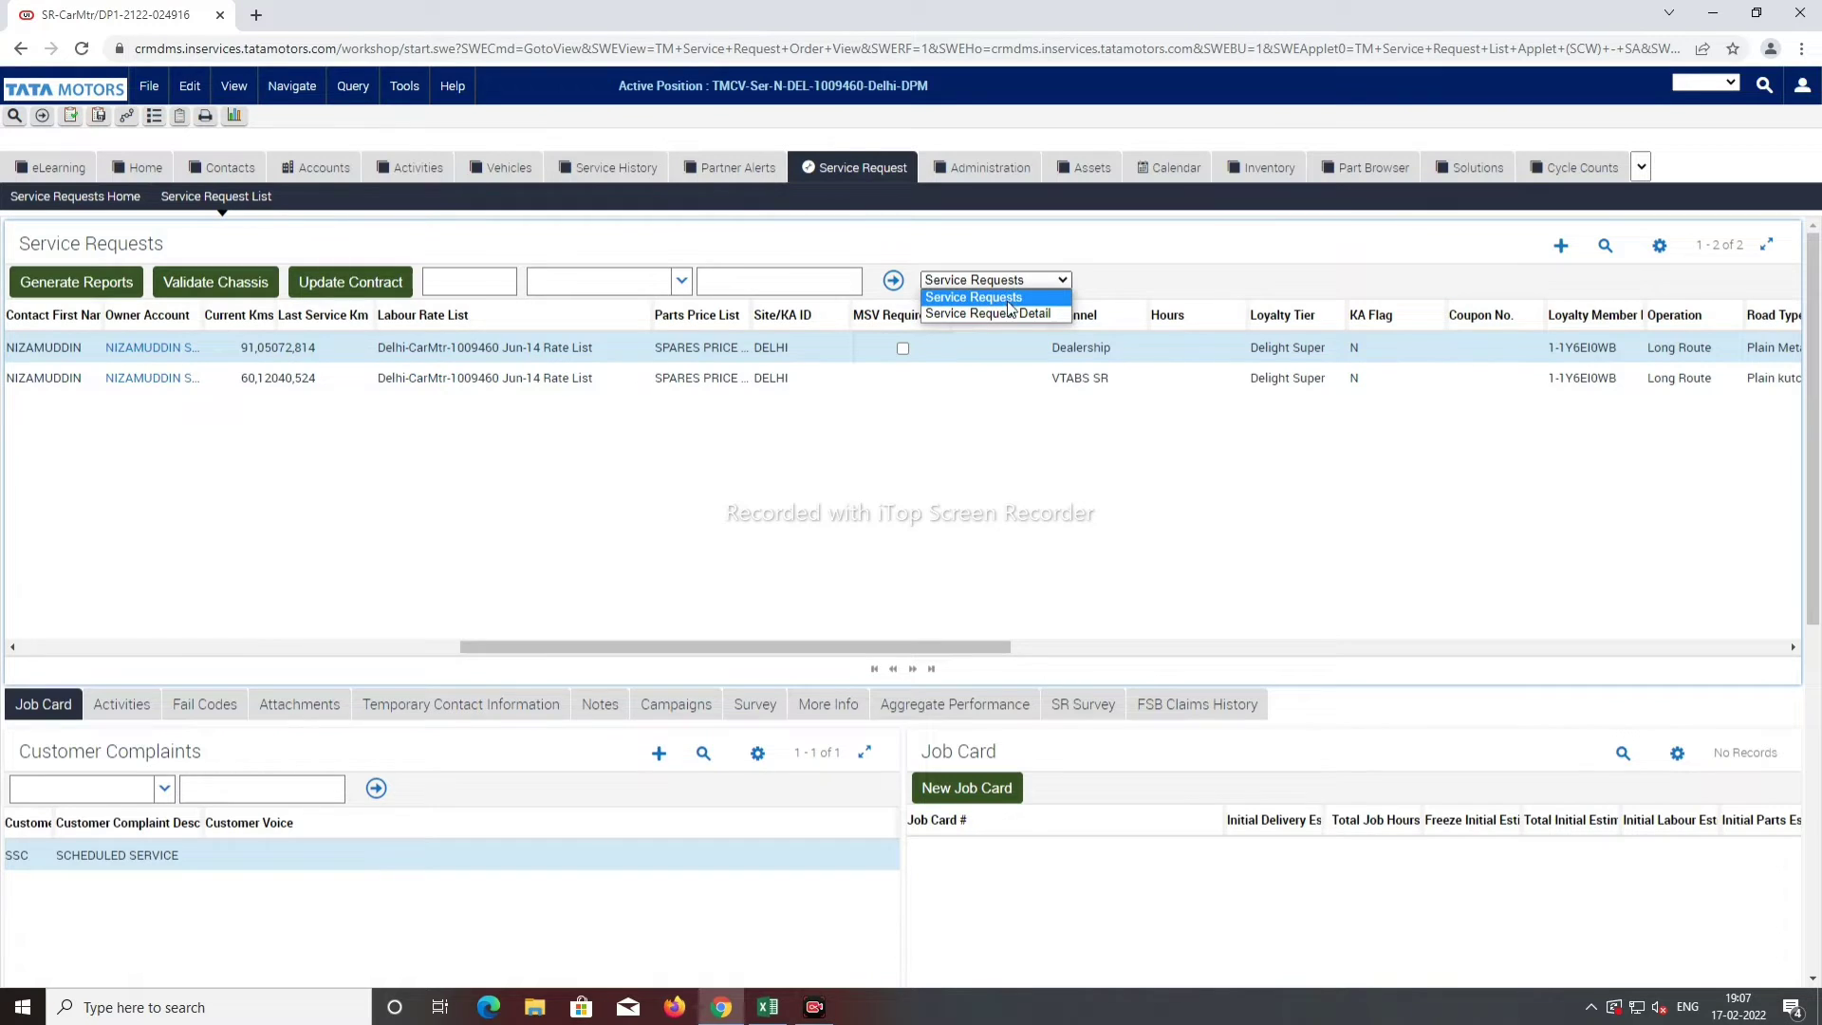
click(1010, 314)
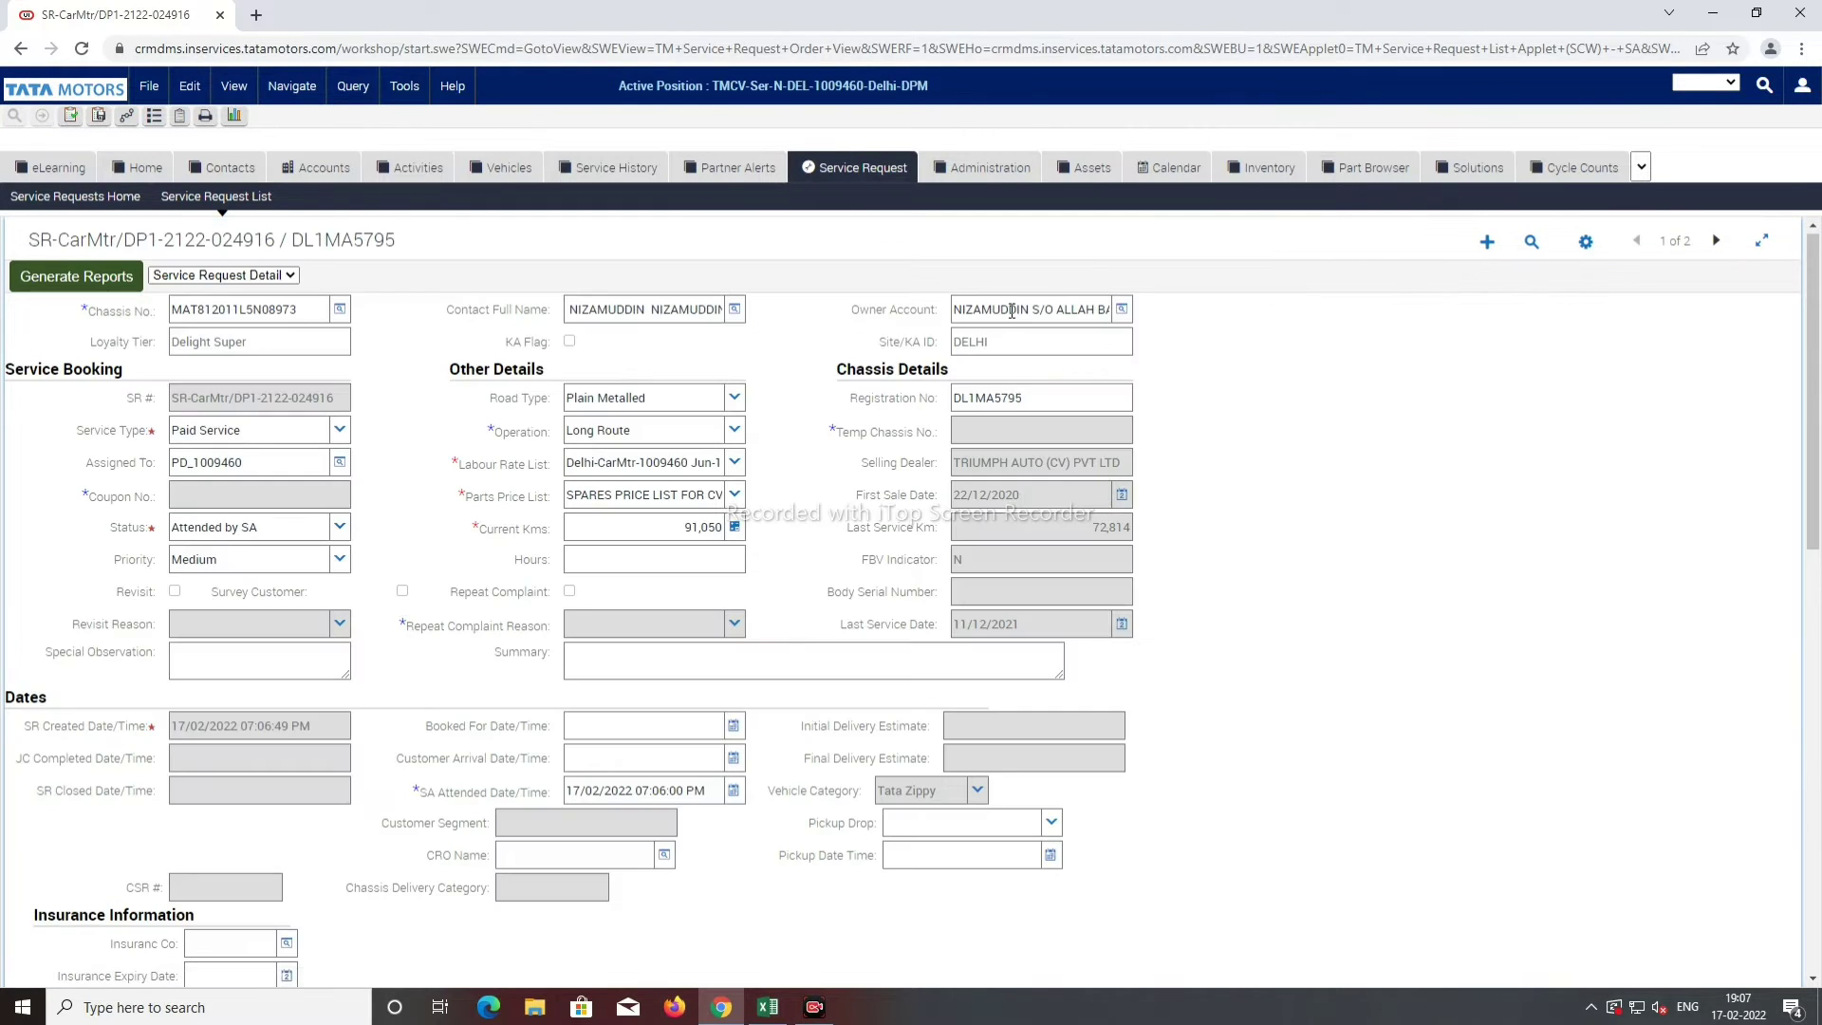
scroll(394, 535, down, 5)
Step: Set Insurance Co to NO INSURANCE in Insurance Information
click(232, 468)
text(n)
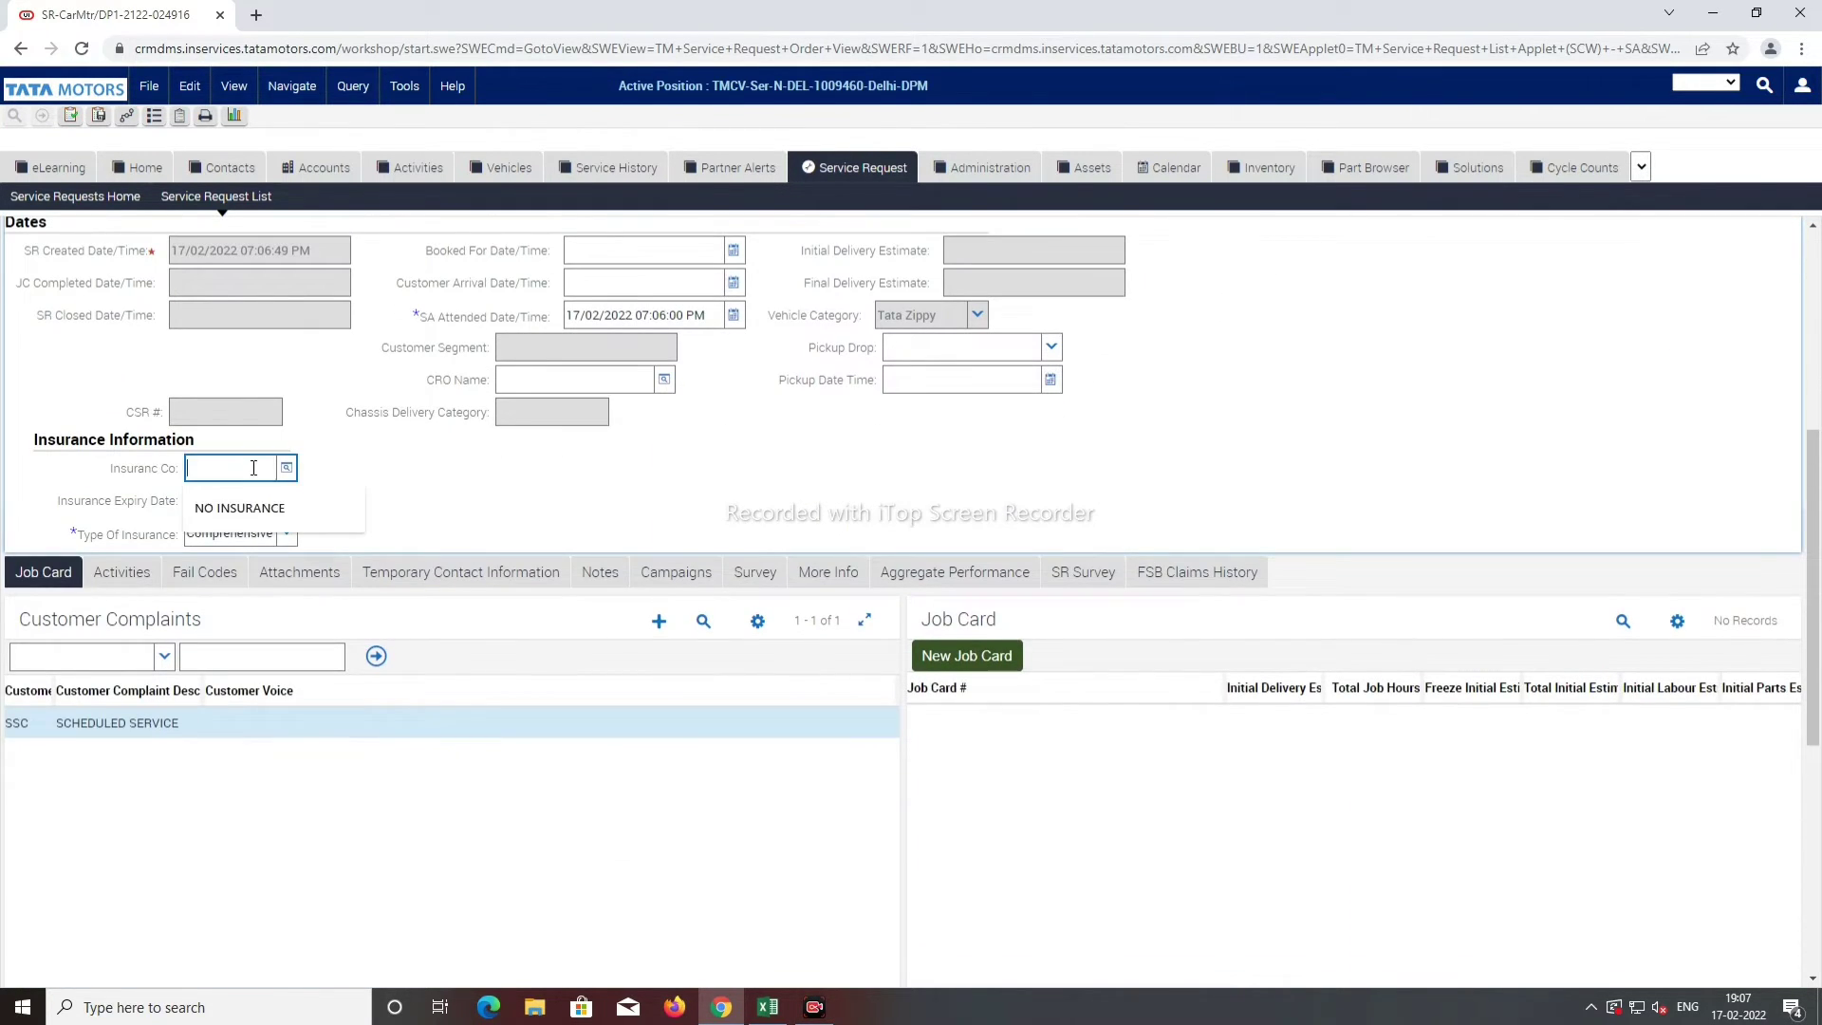
click(278, 521)
click(257, 500)
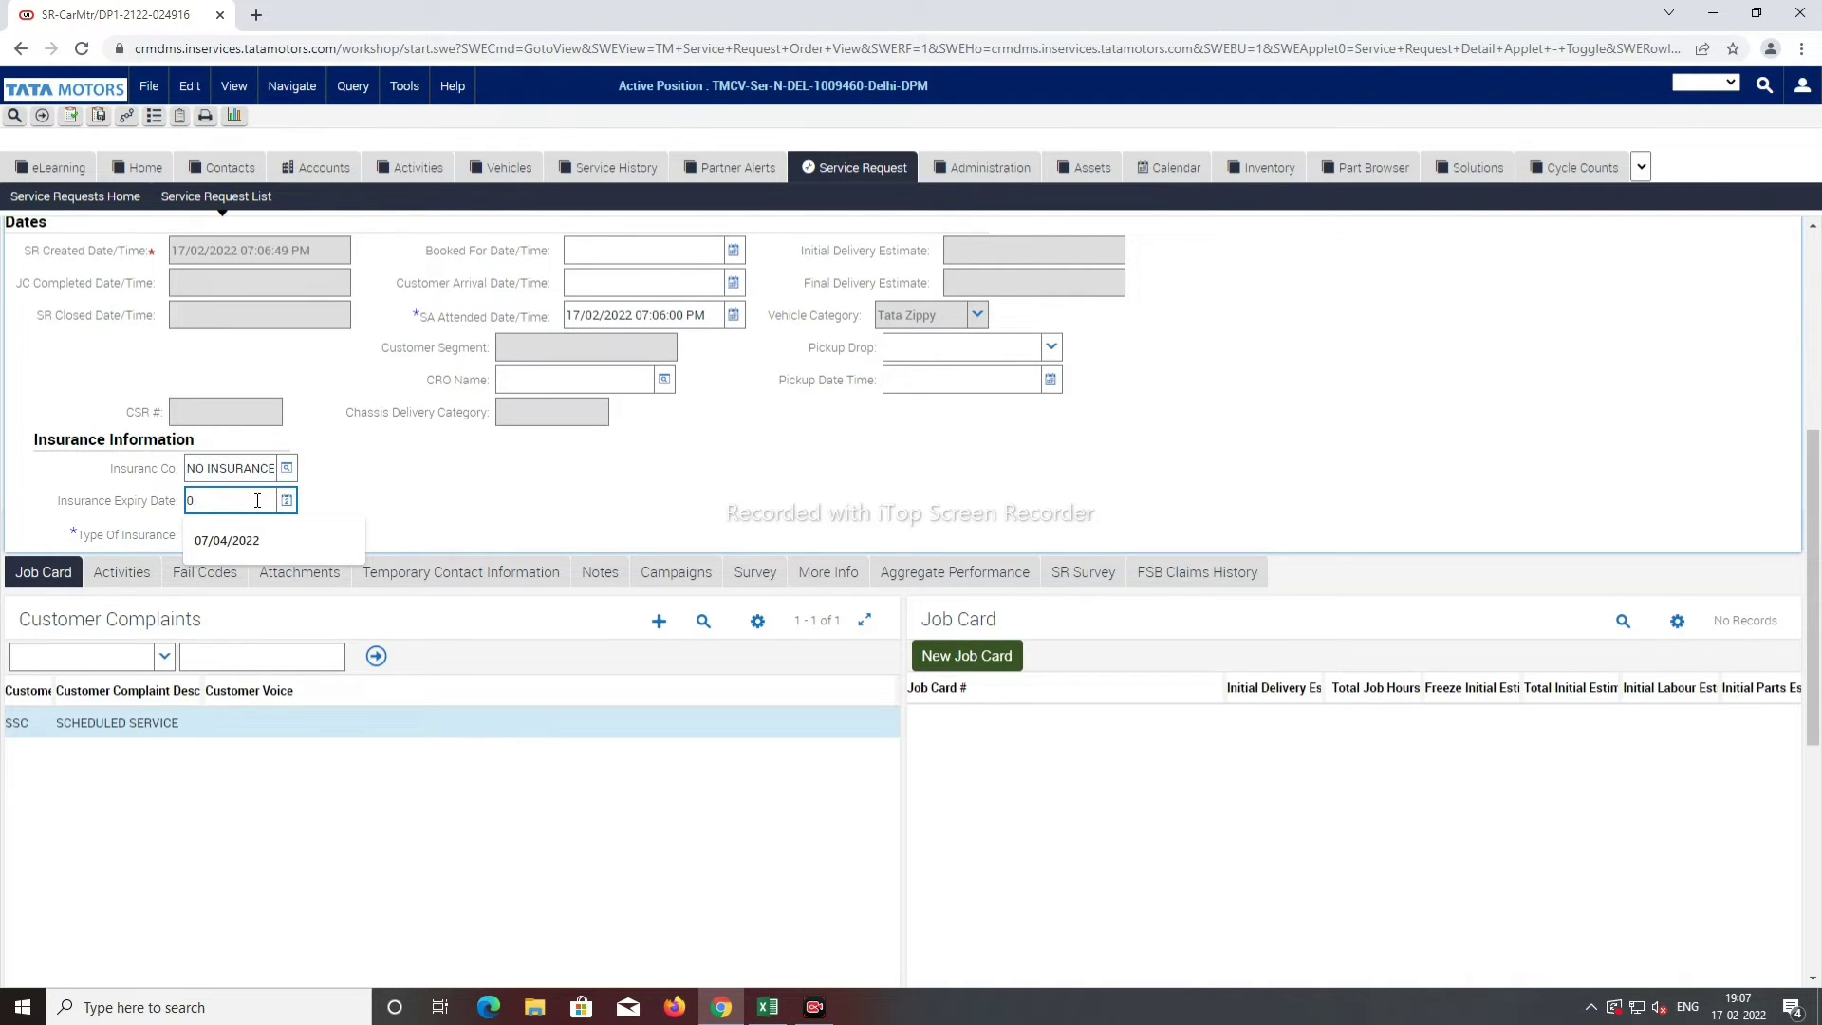
Step: Set insurance expiry to 07/04/2022, dismiss the contact alerts, and generate the new job card
click(244, 536)
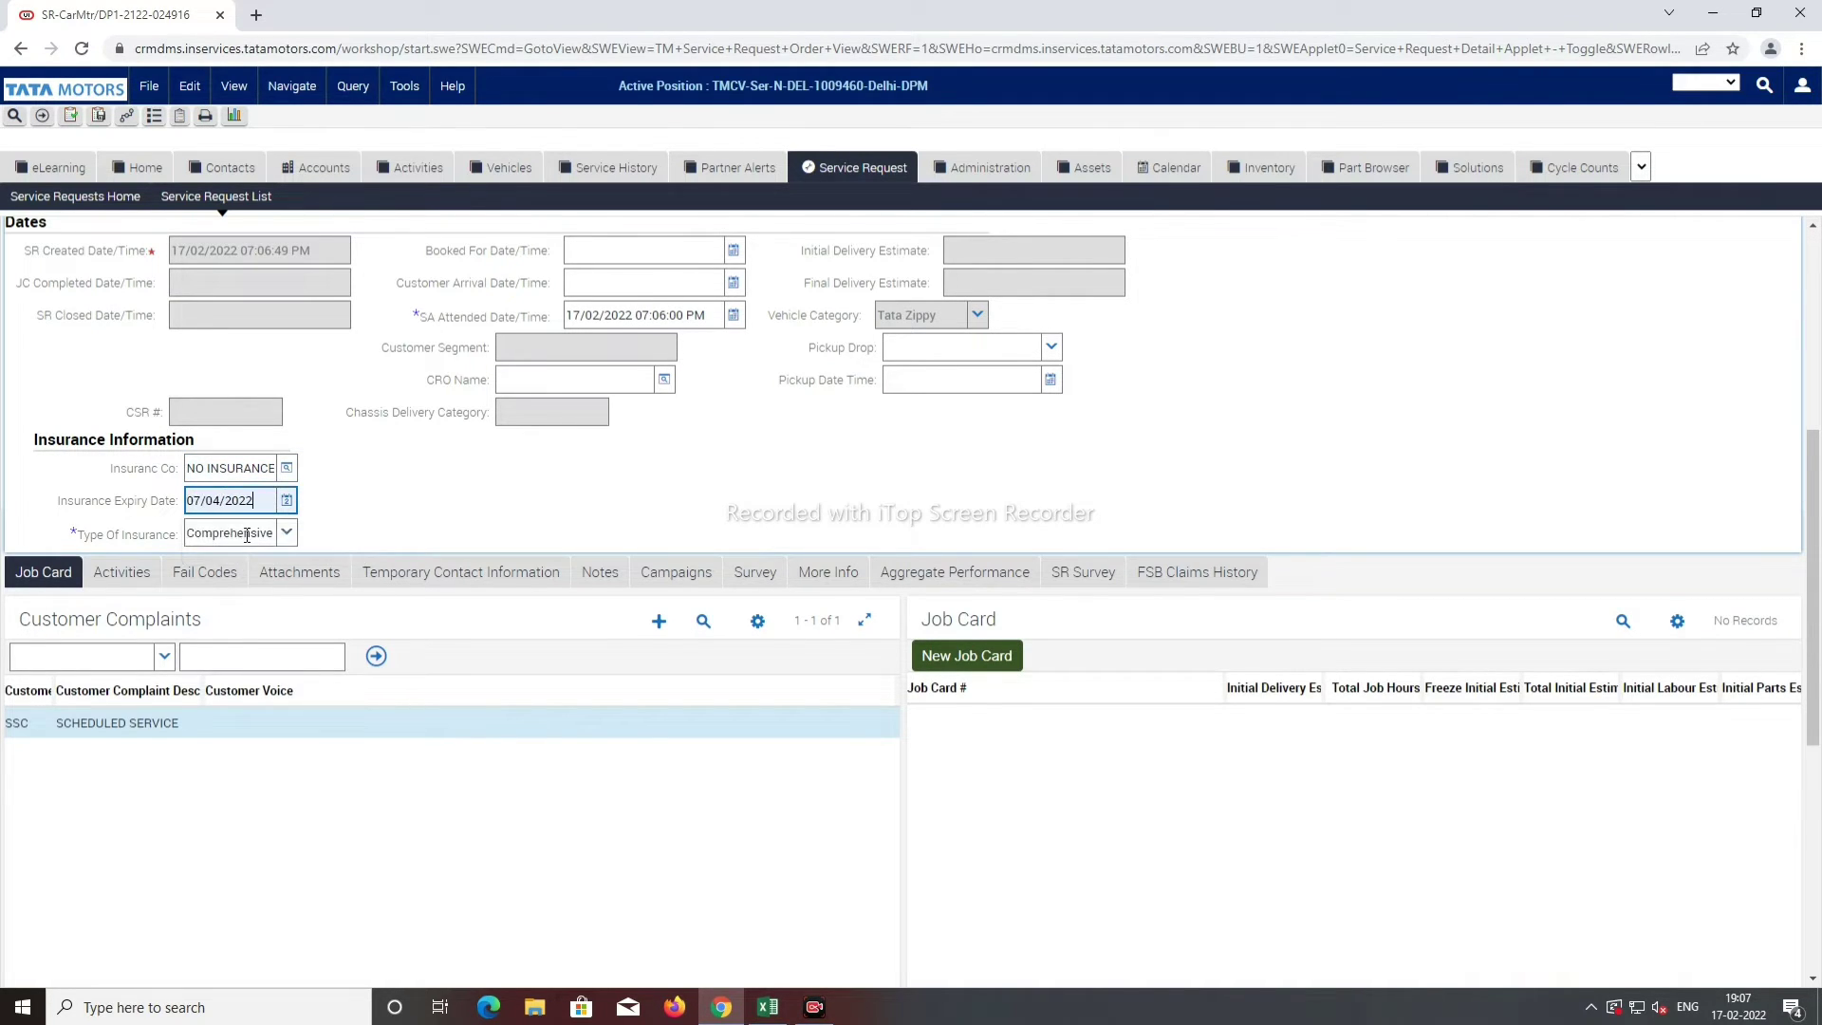
click(968, 667)
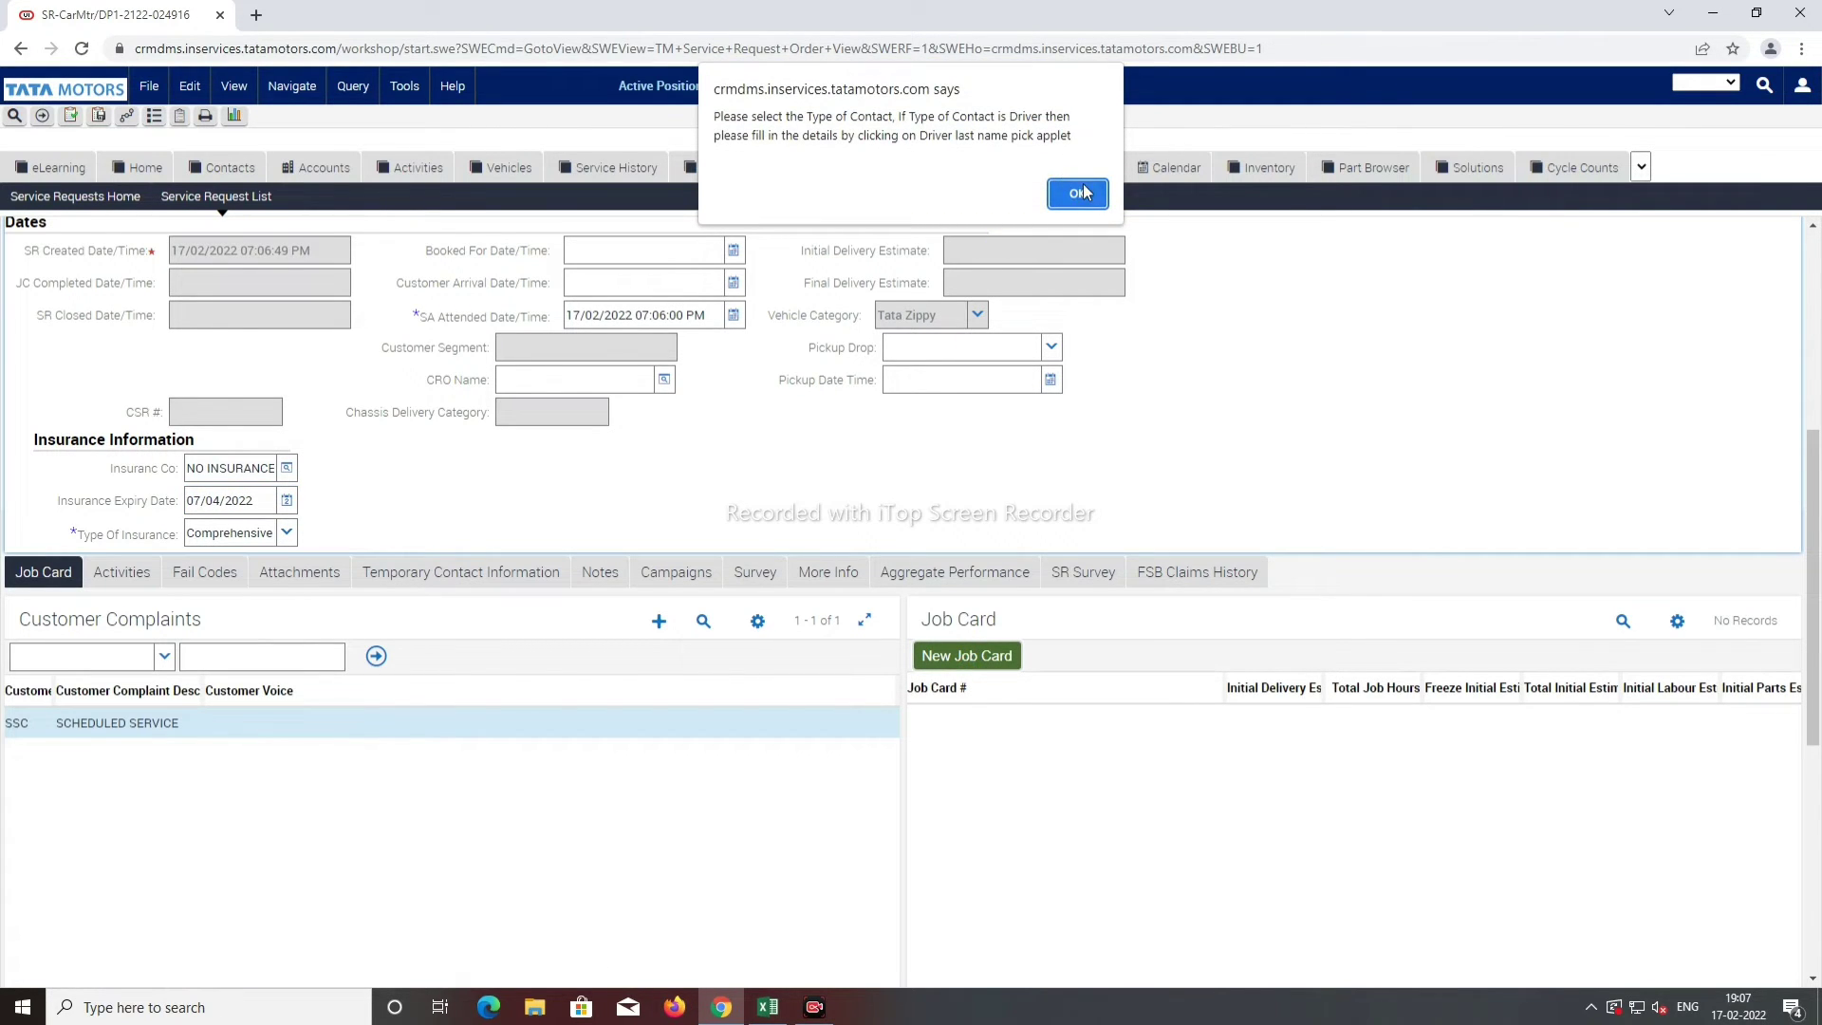
click(1079, 193)
click(1085, 178)
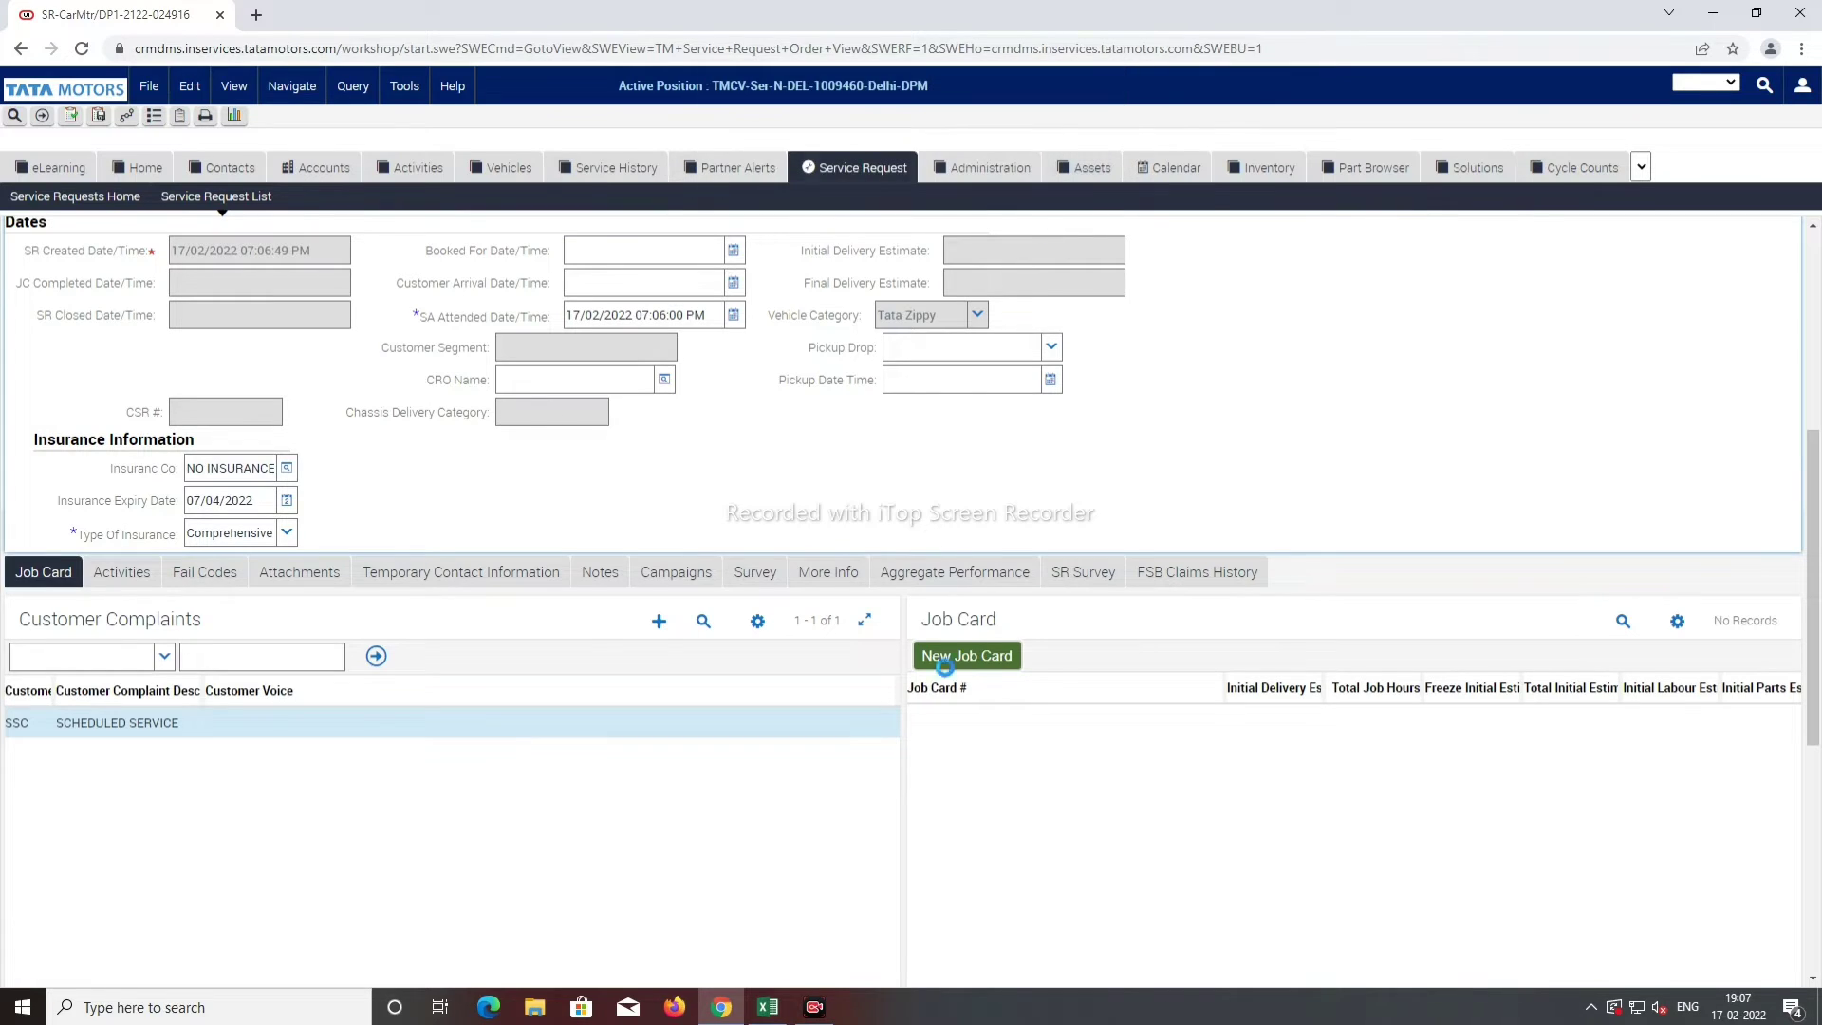
click(963, 662)
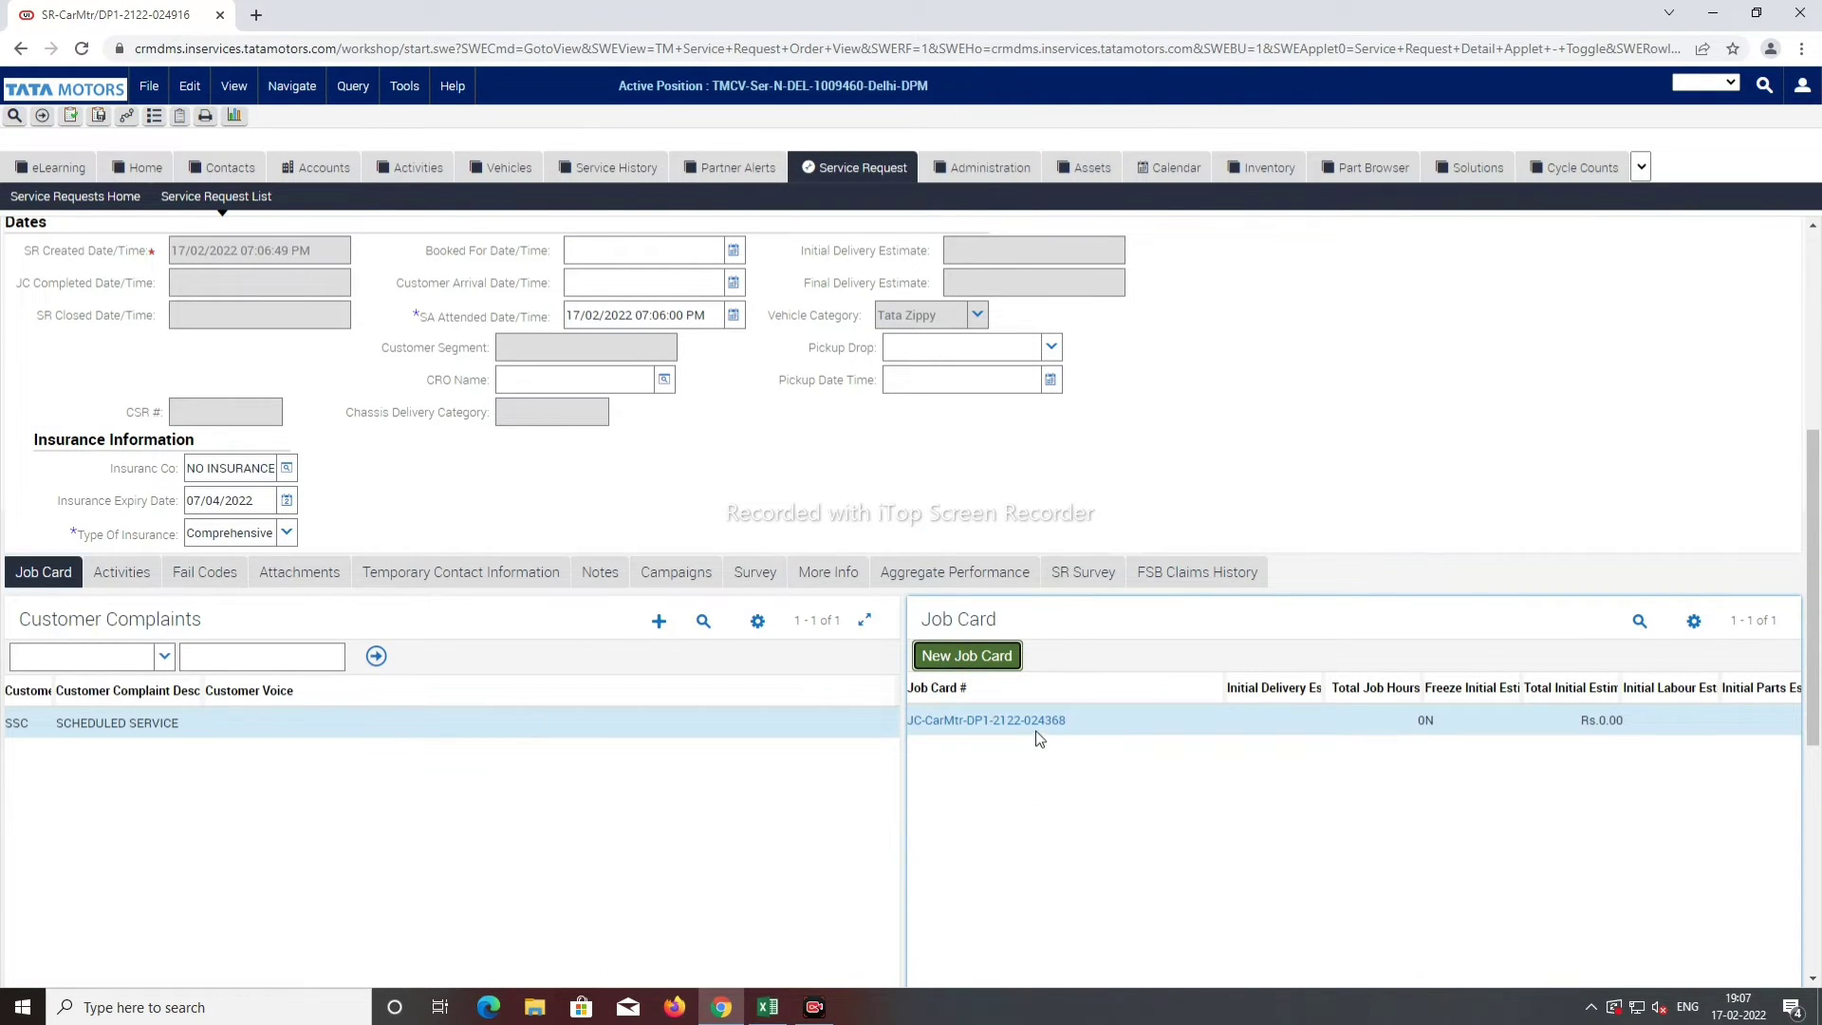
click(1089, 731)
key(ctrl+c)
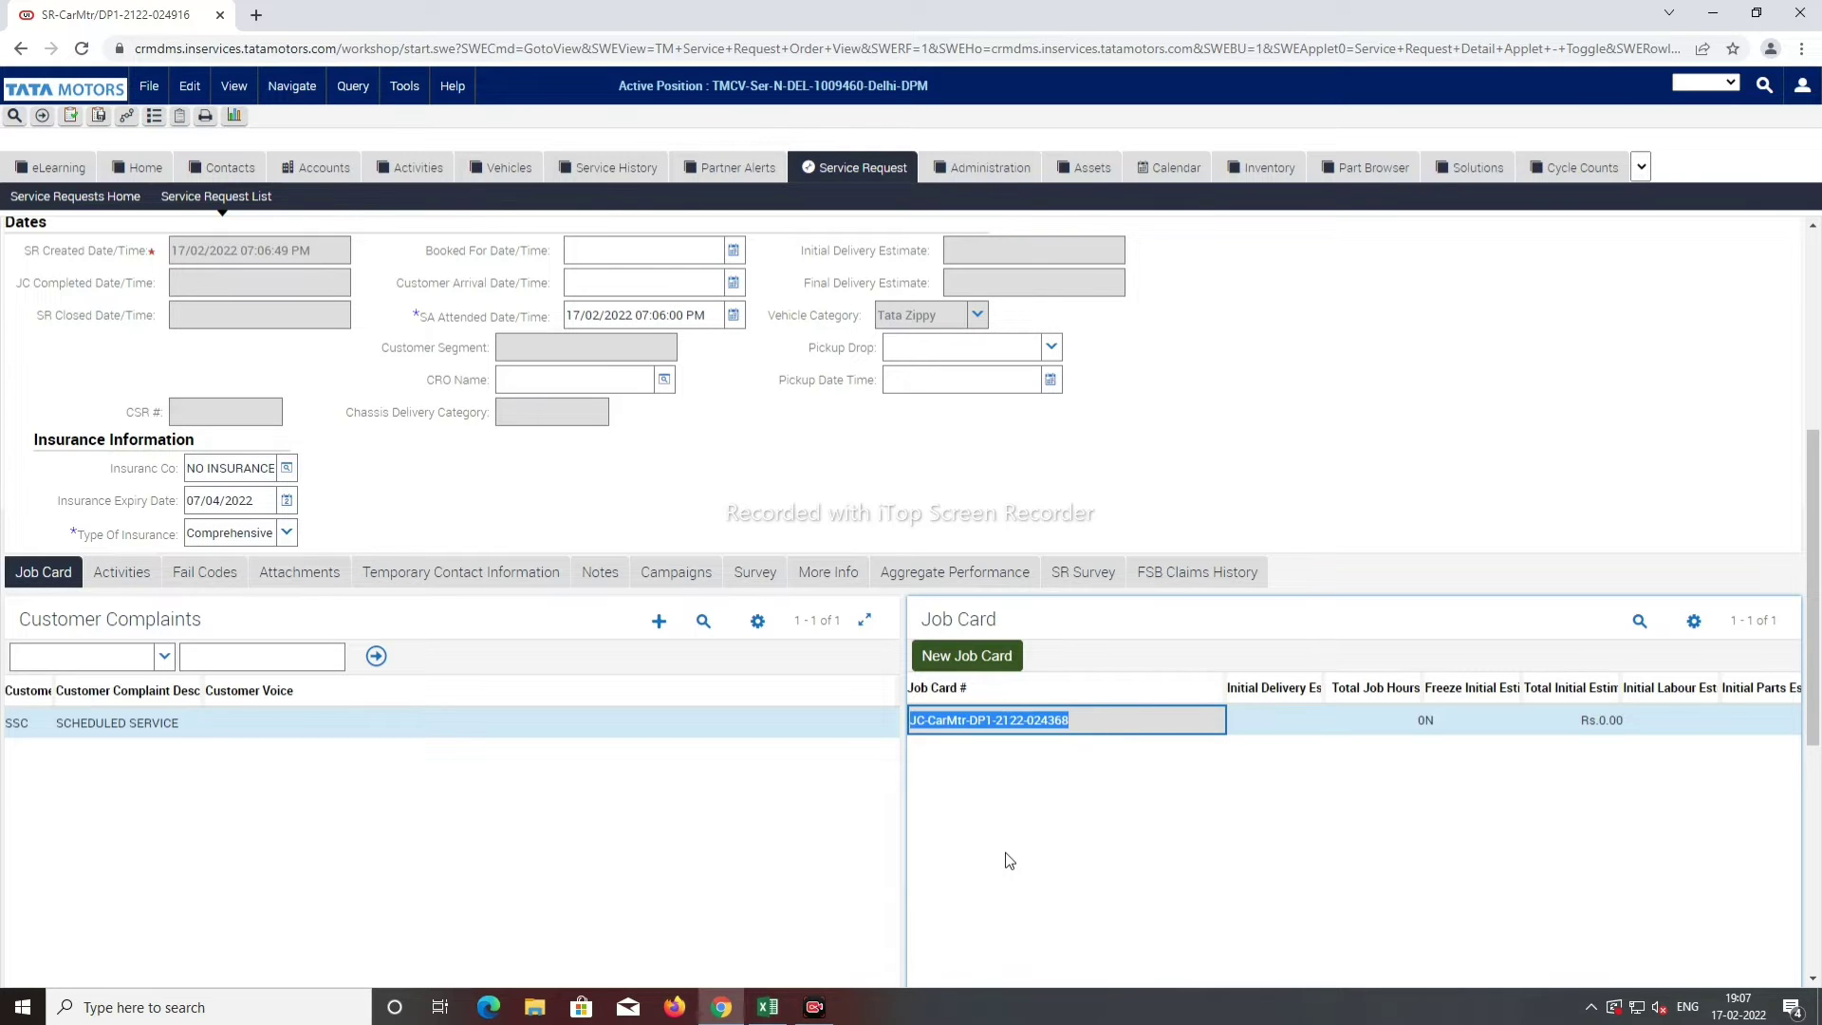
scroll(980, 801, up, 5)
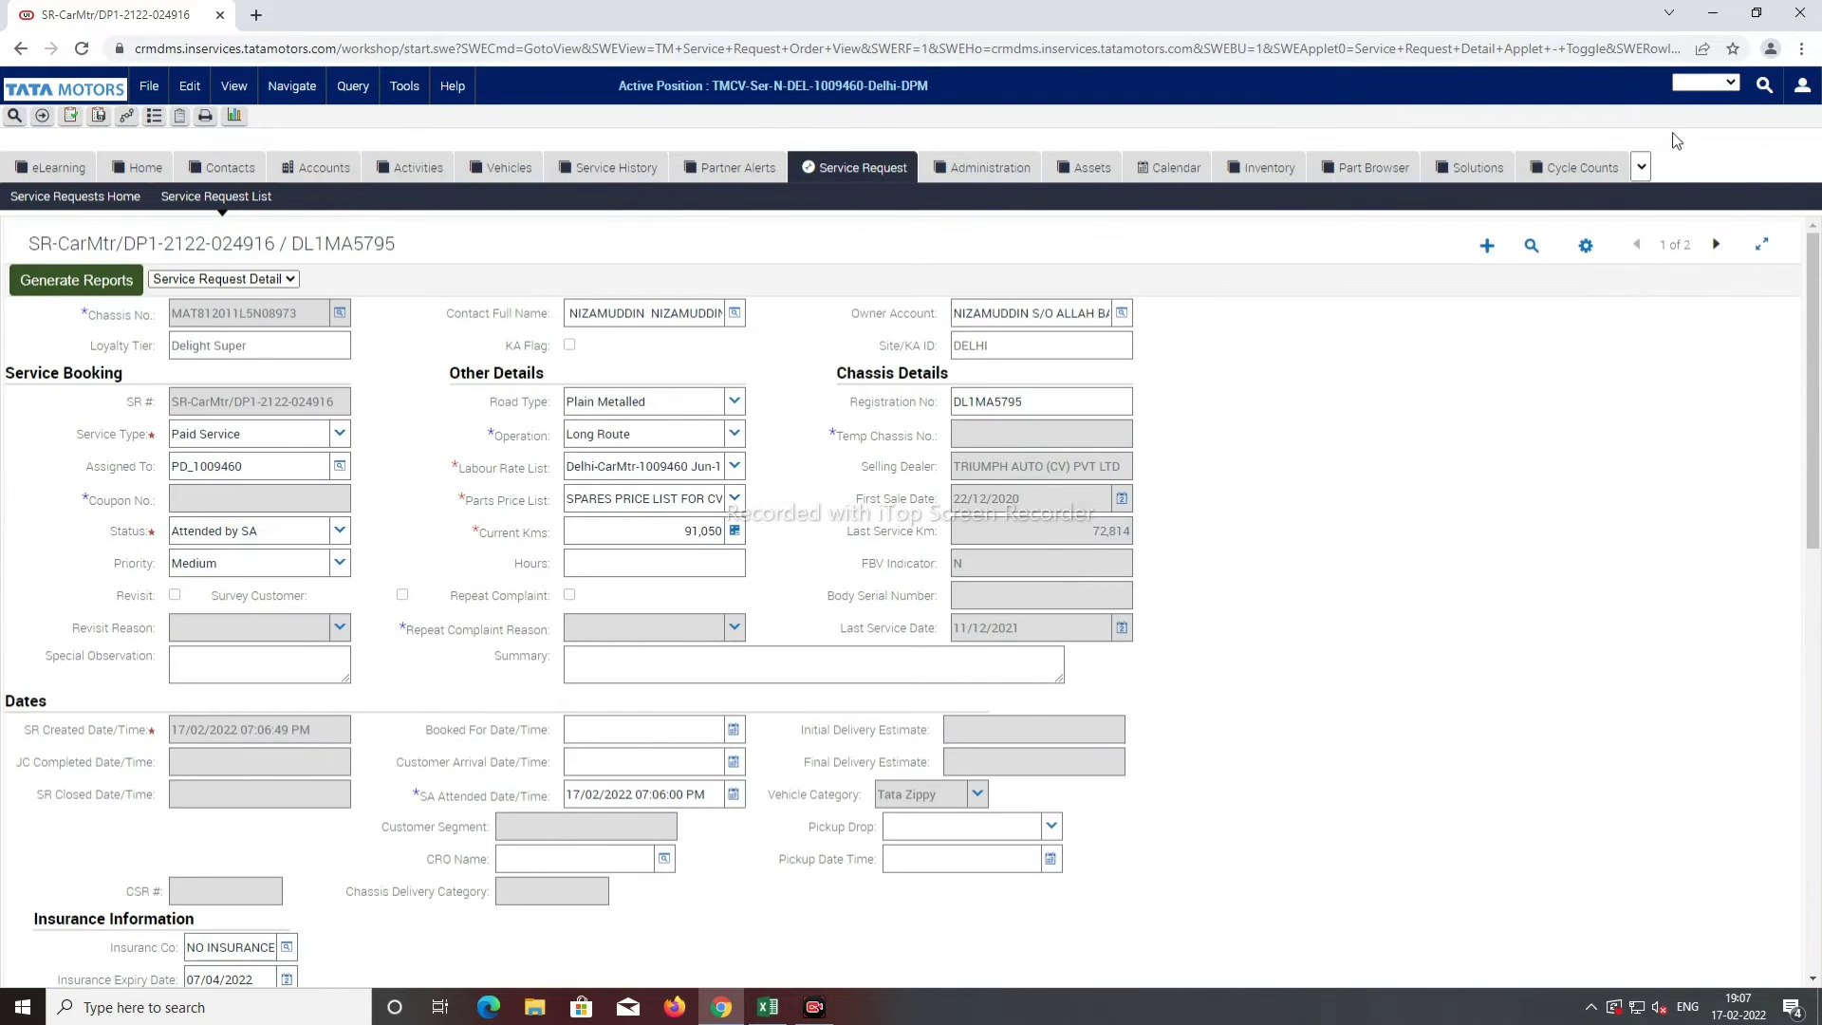
Step: Go to the Order screen's Order List of all job cards
click(1640, 168)
scroll(1708, 332, down, 3)
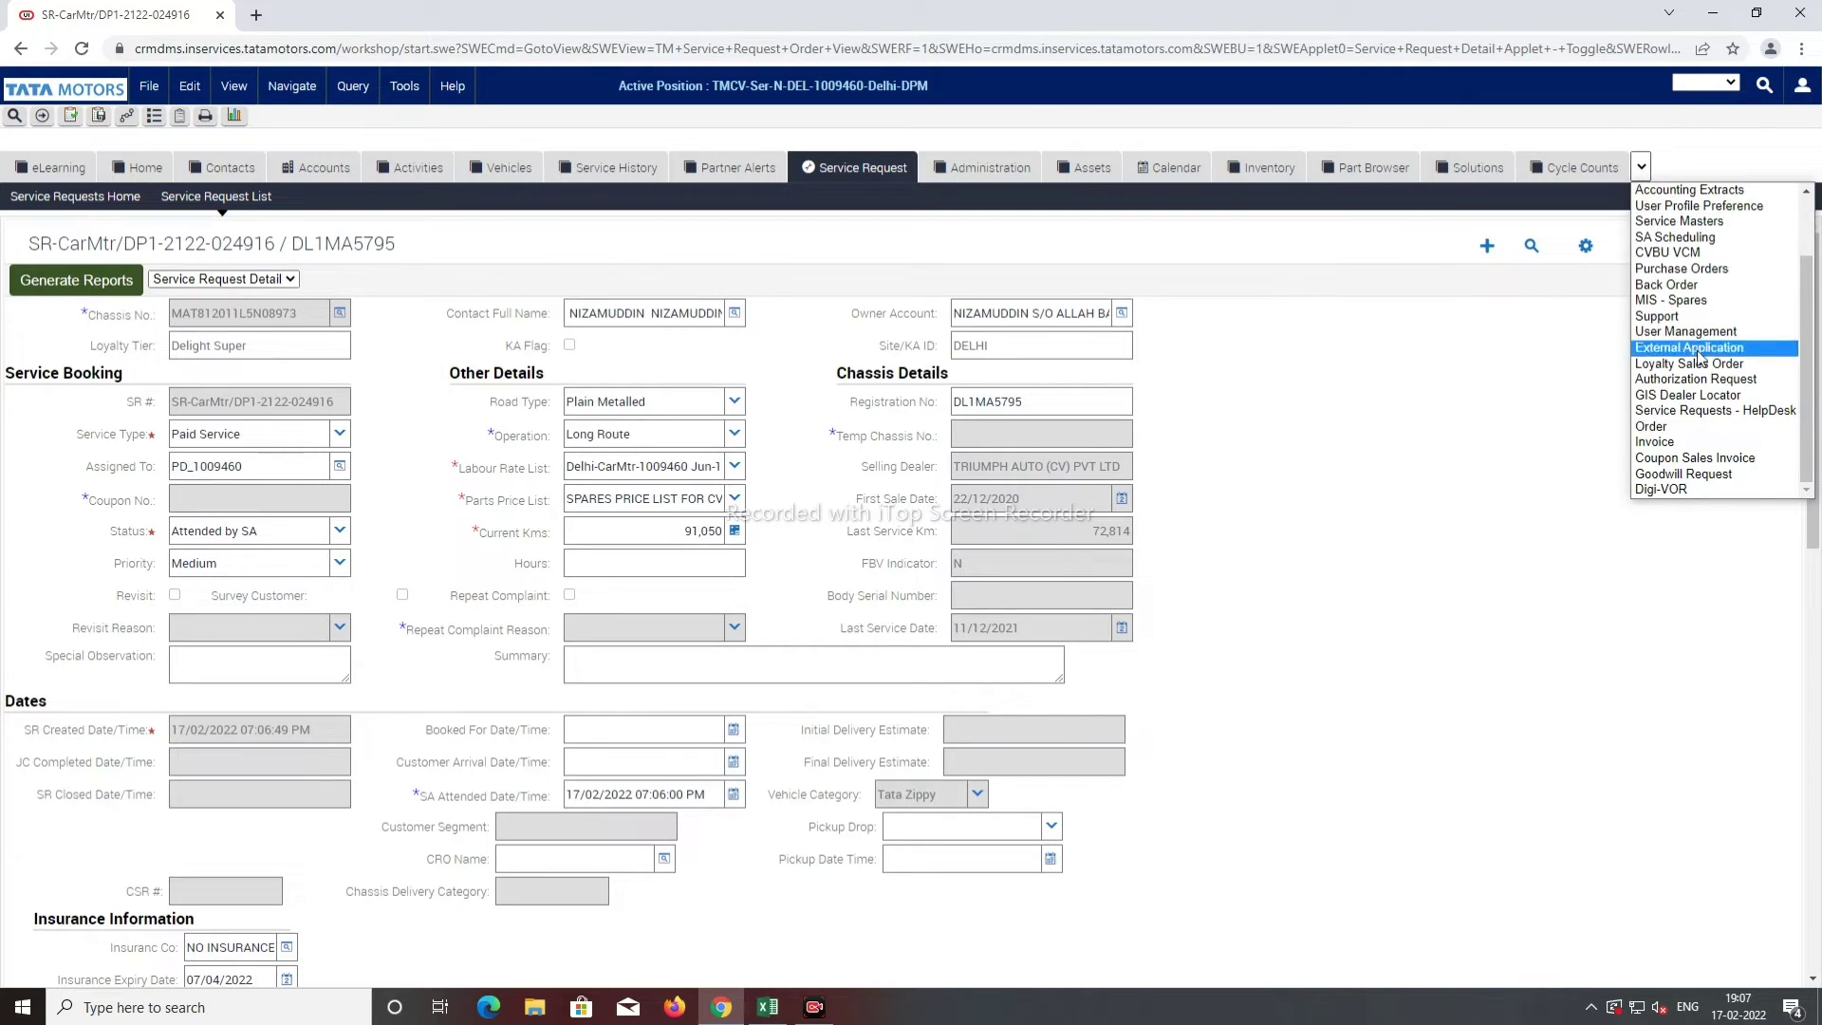
click(1716, 429)
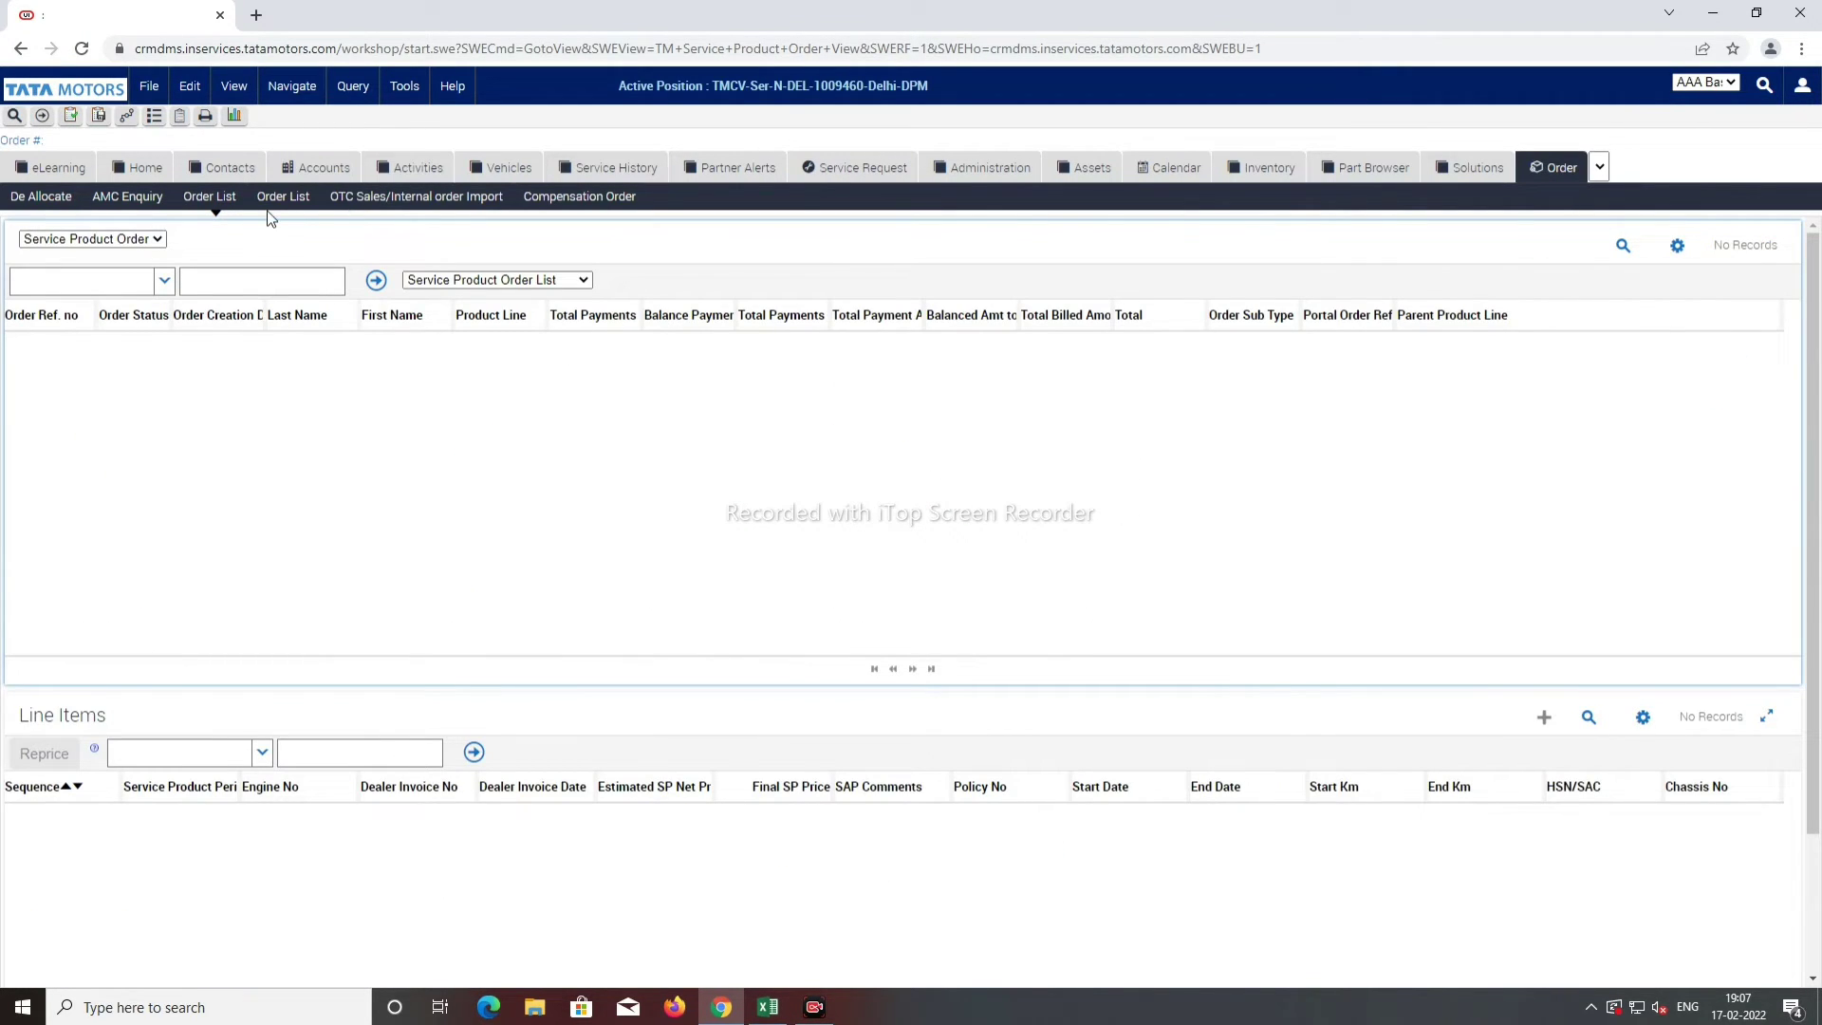
click(280, 197)
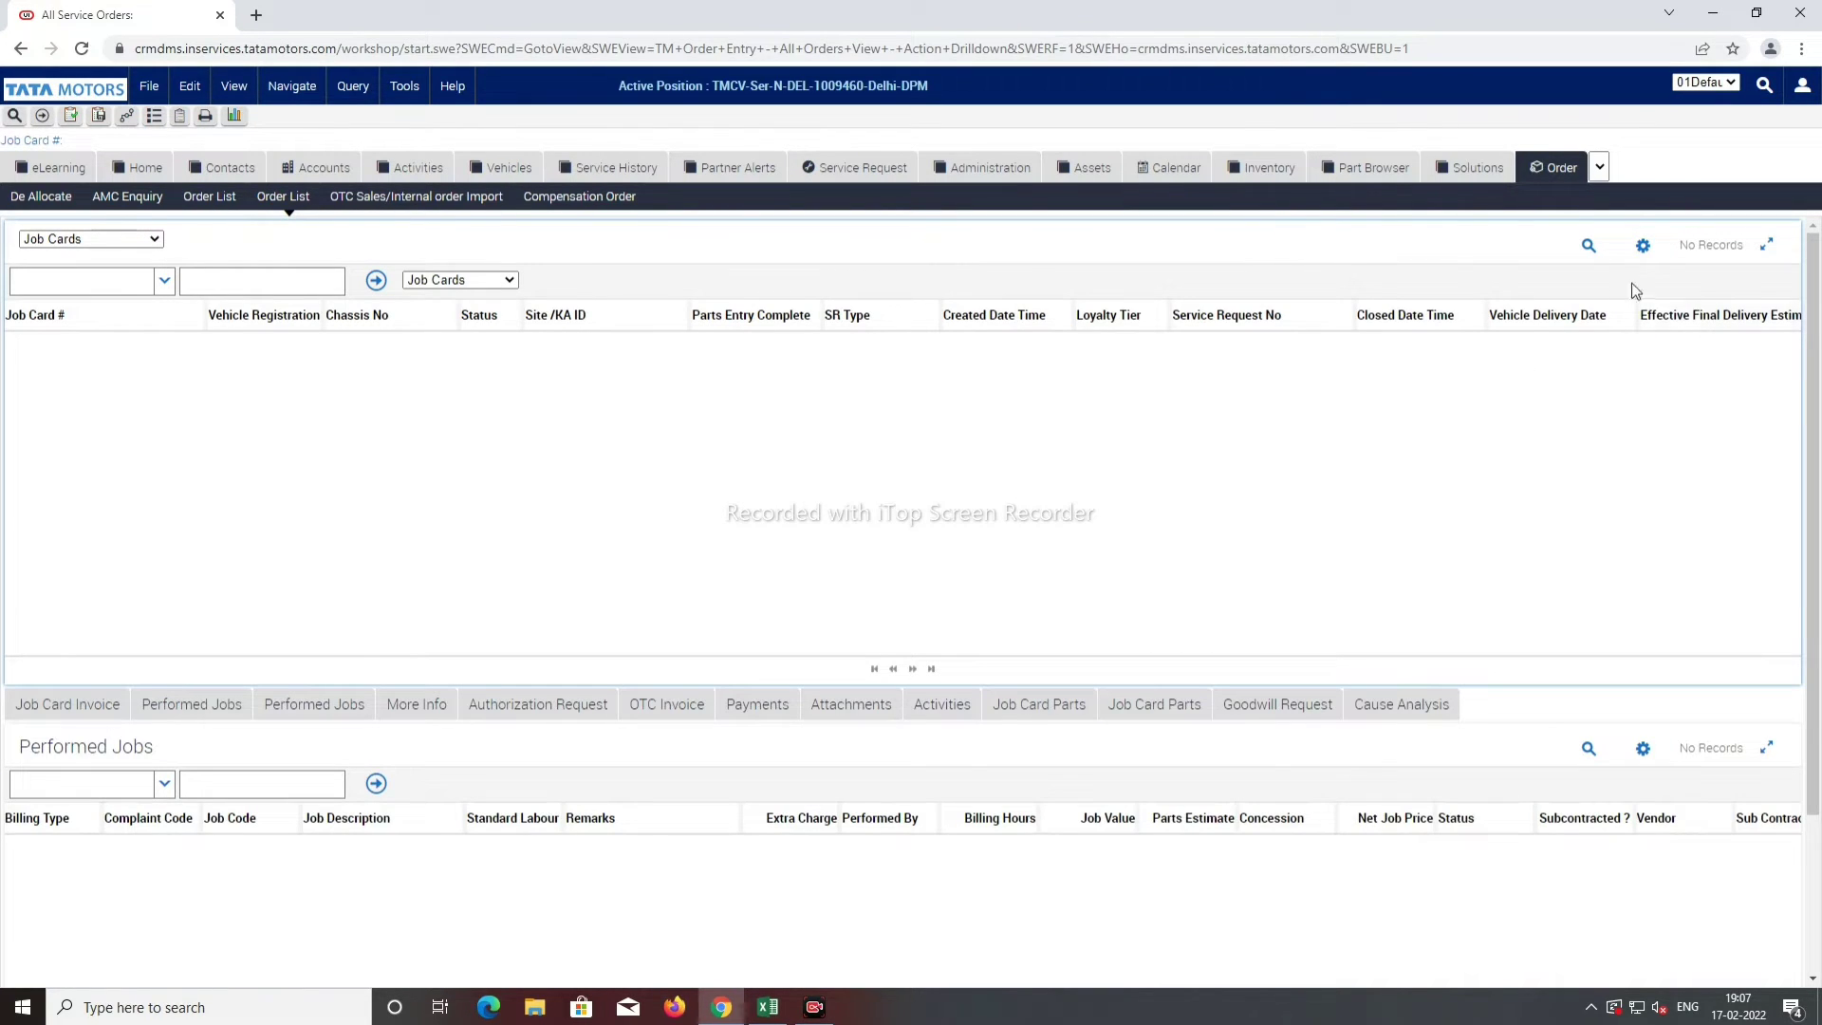
Step: Search for the new job card number and open its detail form
click(1588, 246)
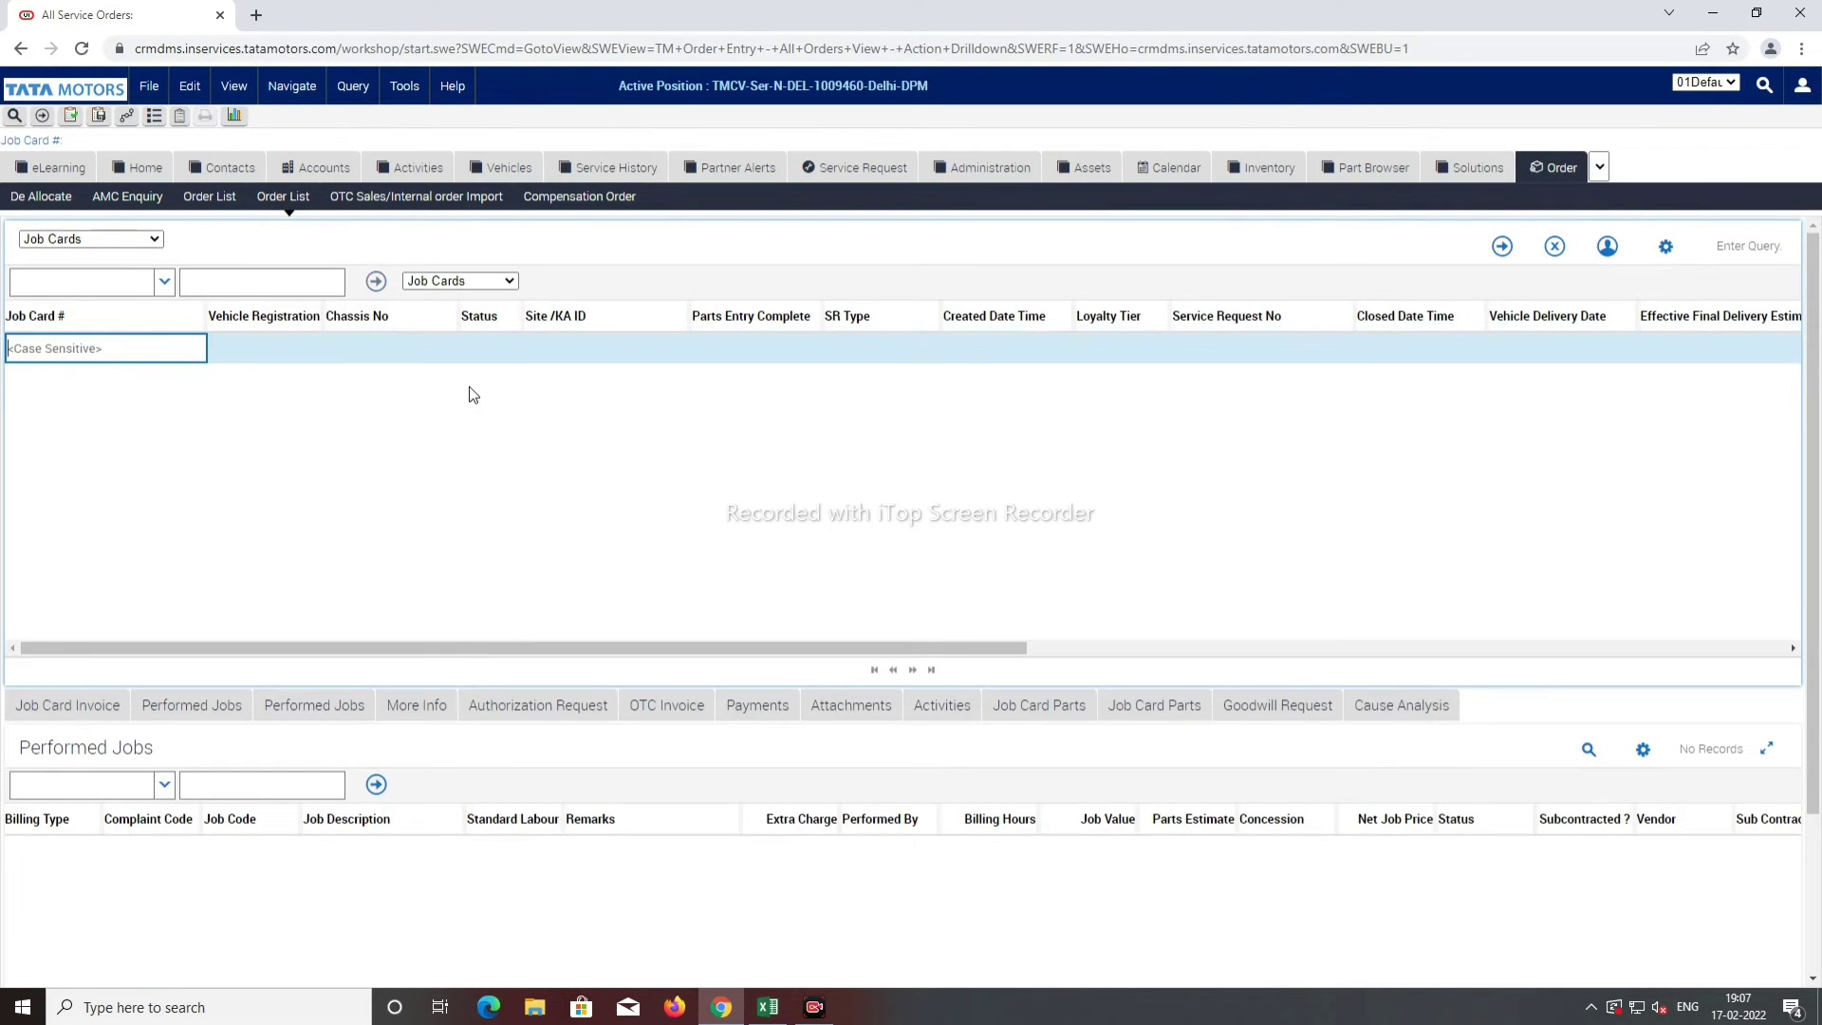
key(ctrl+v)
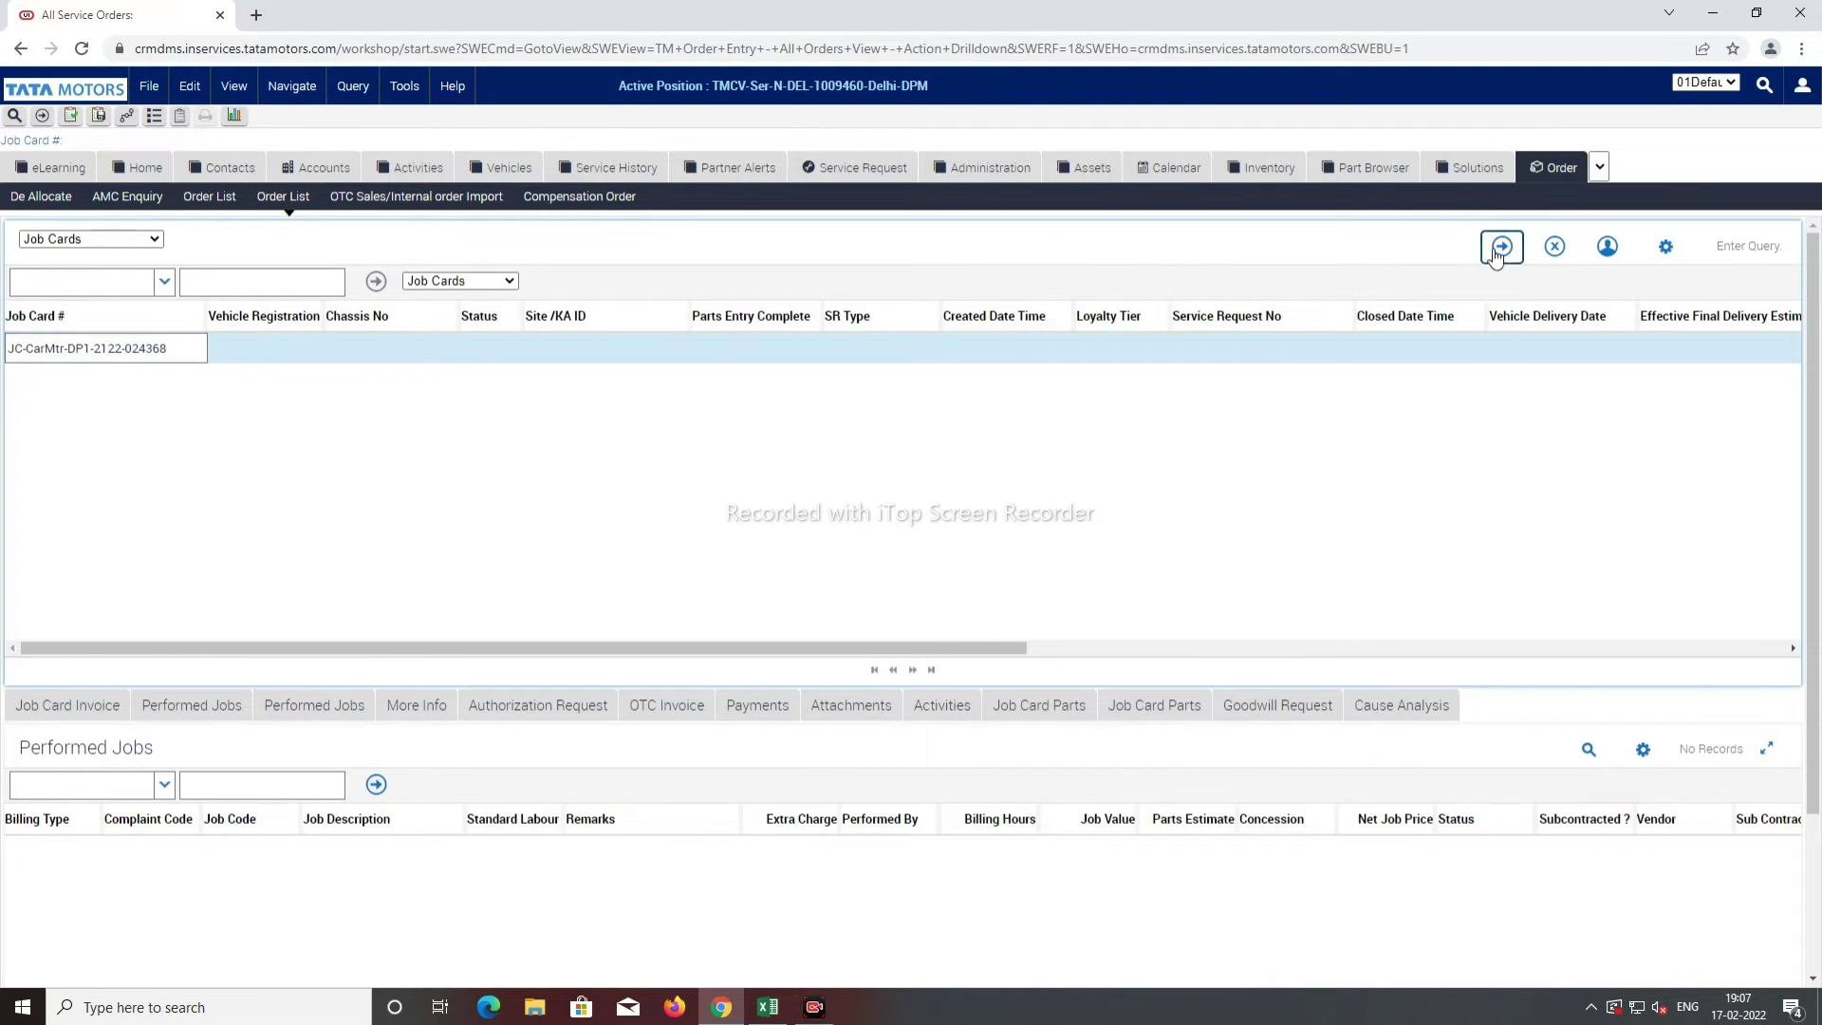
click(1502, 246)
click(507, 353)
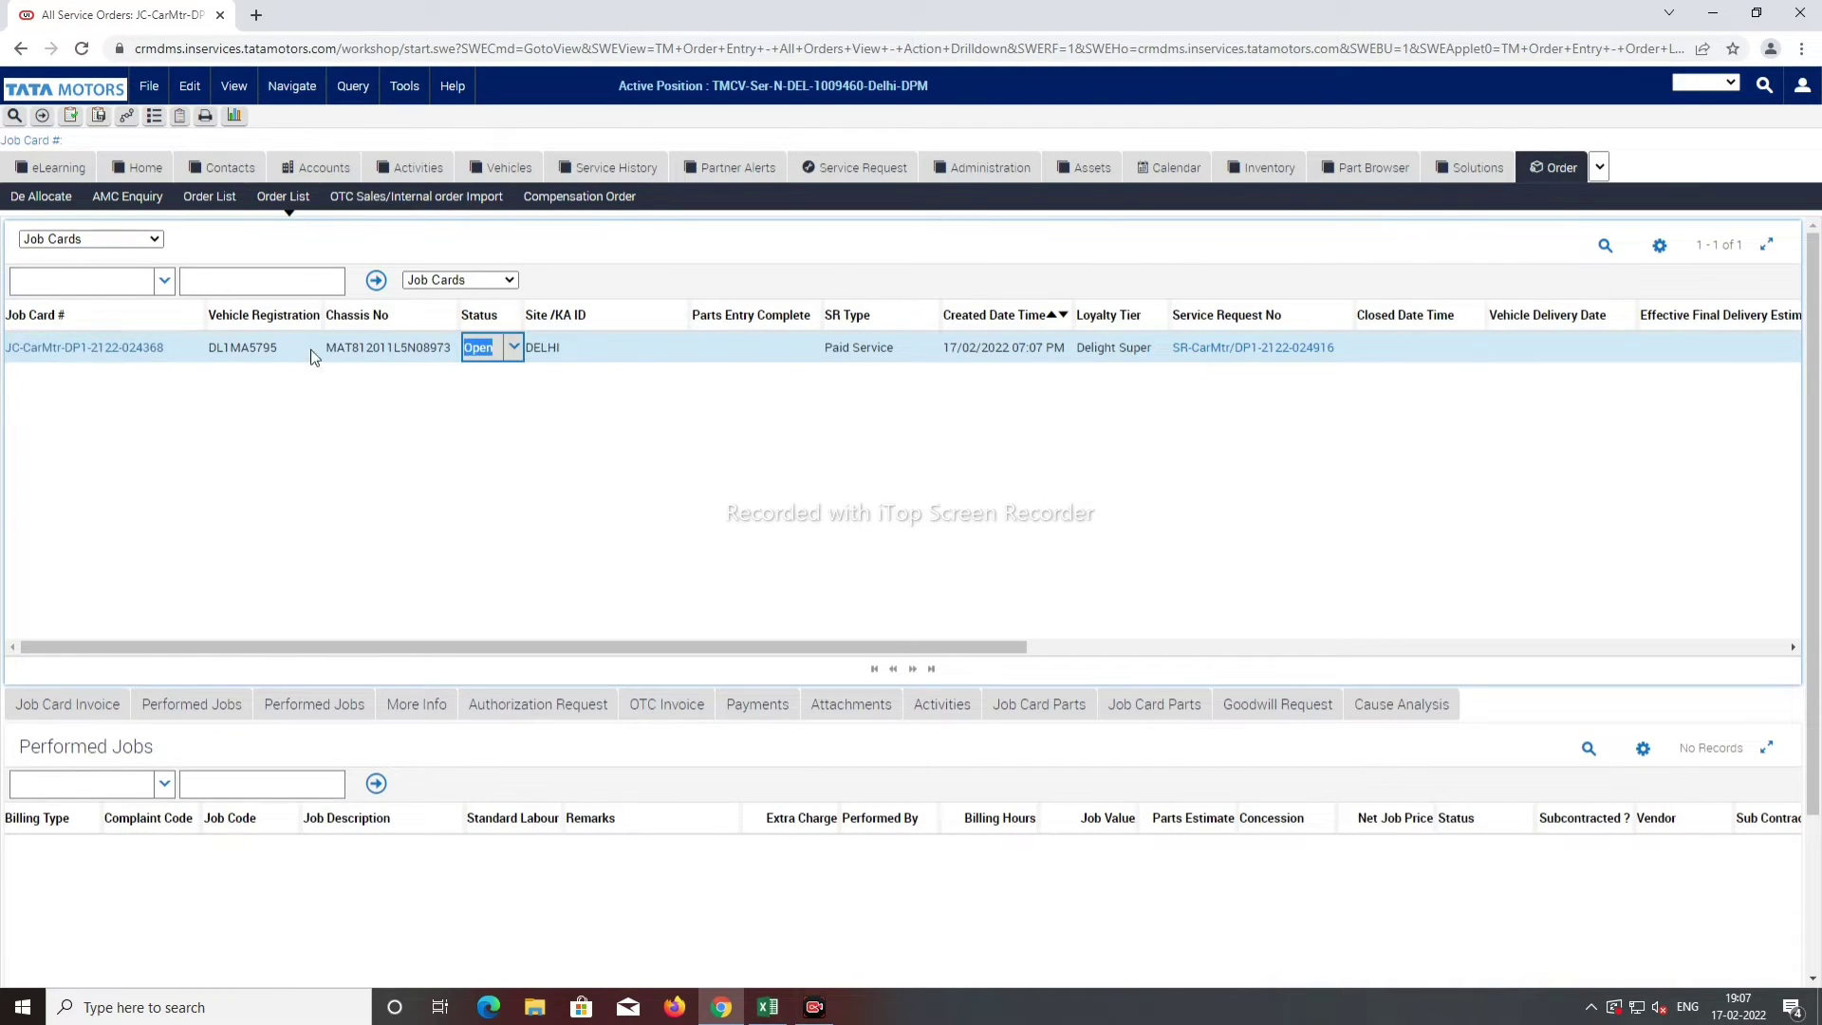
click(66, 347)
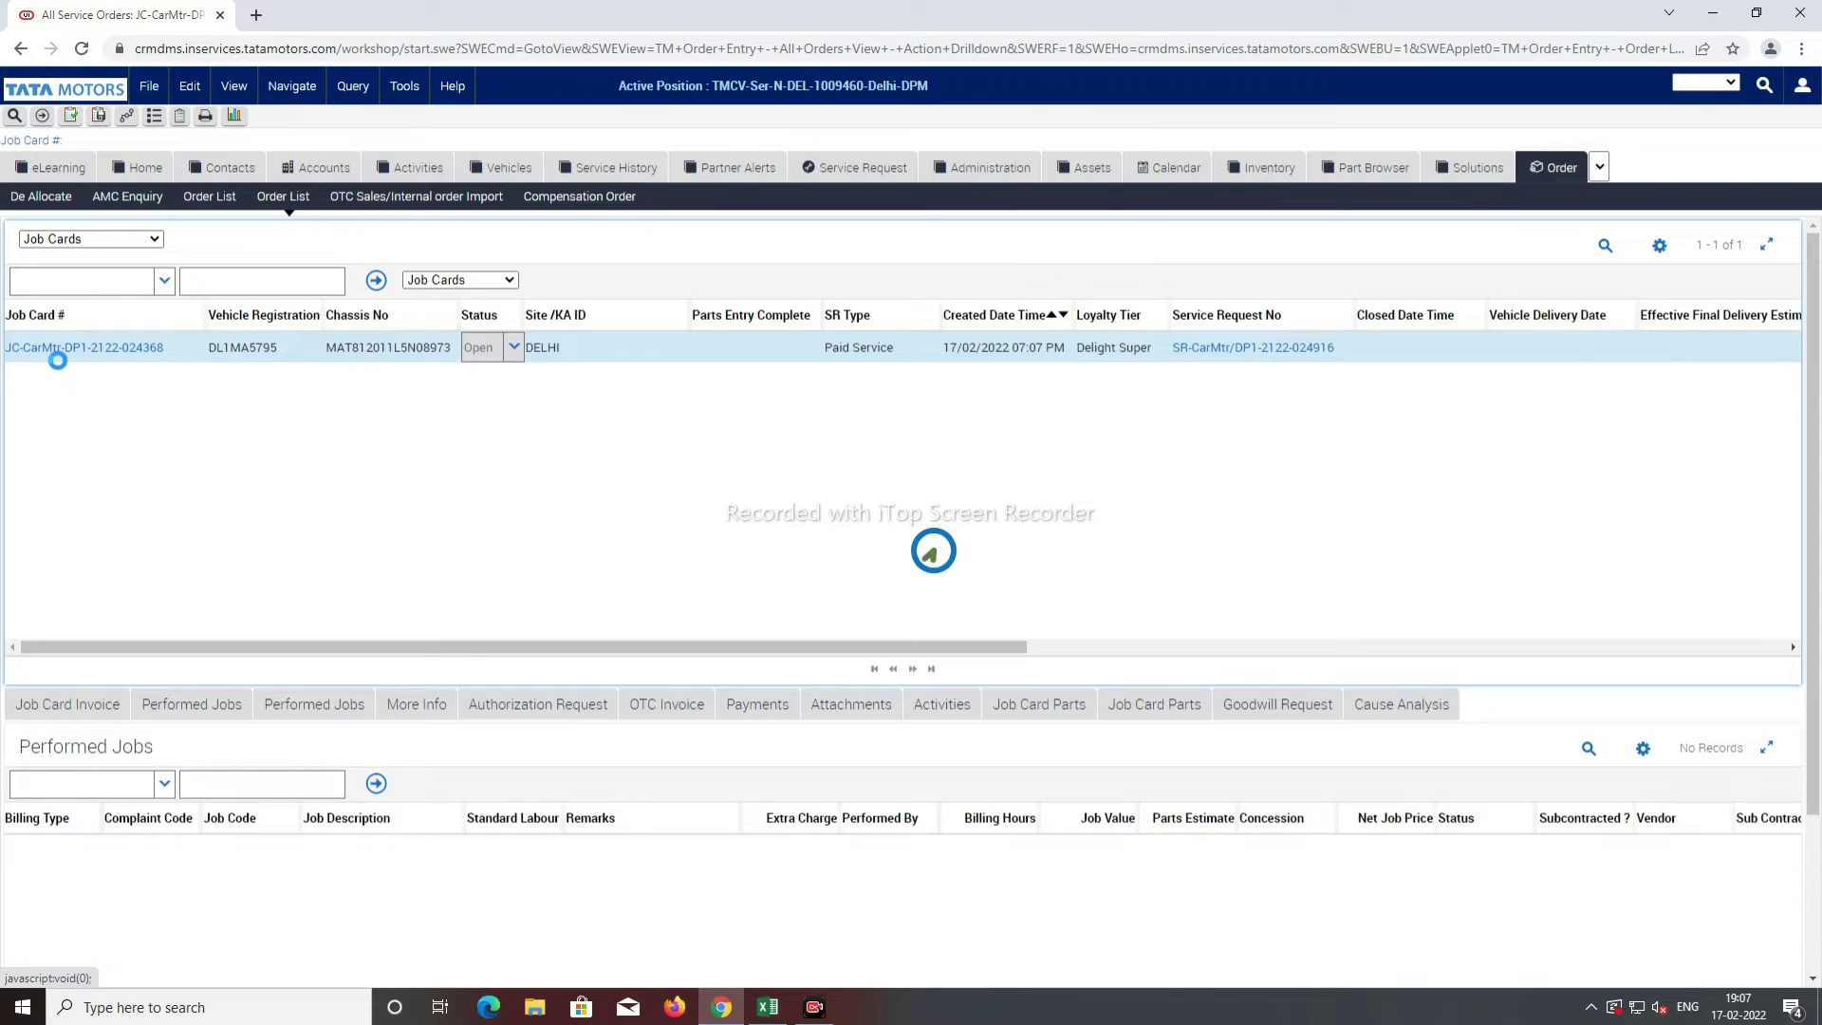
scroll(1160, 683, up, 5)
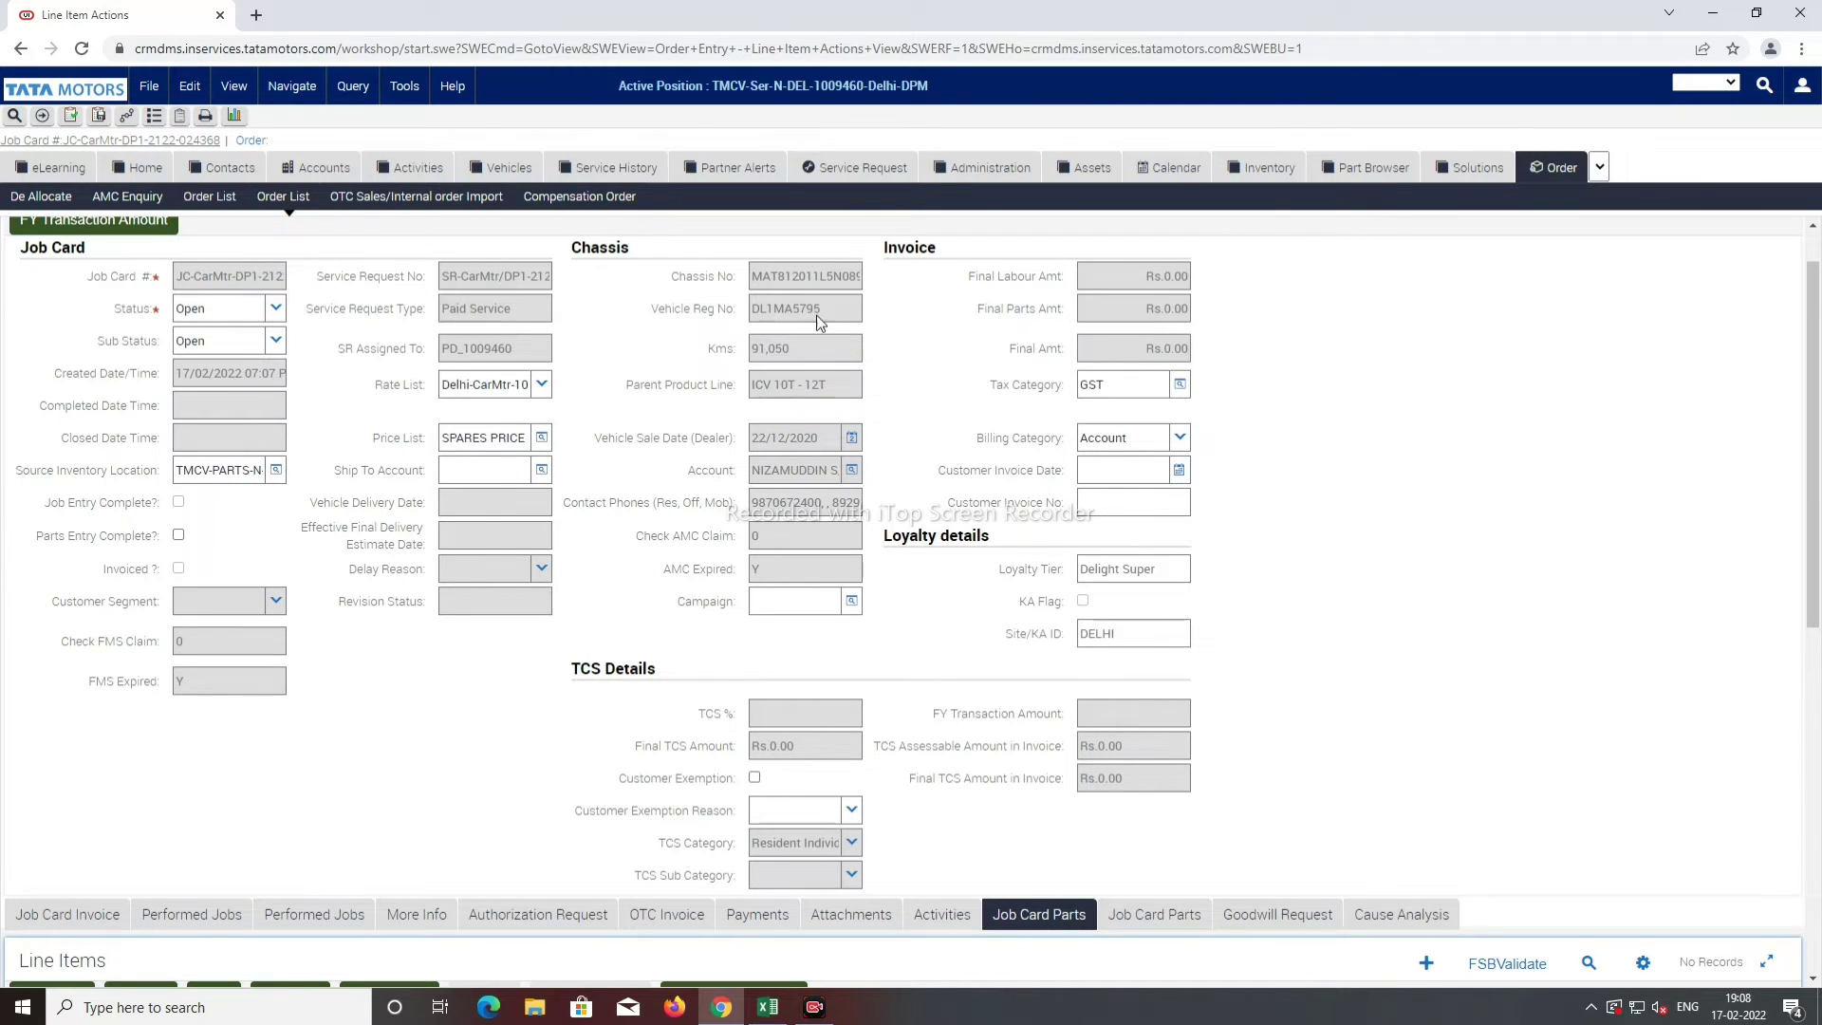
scroll(1041, 391, down, 6)
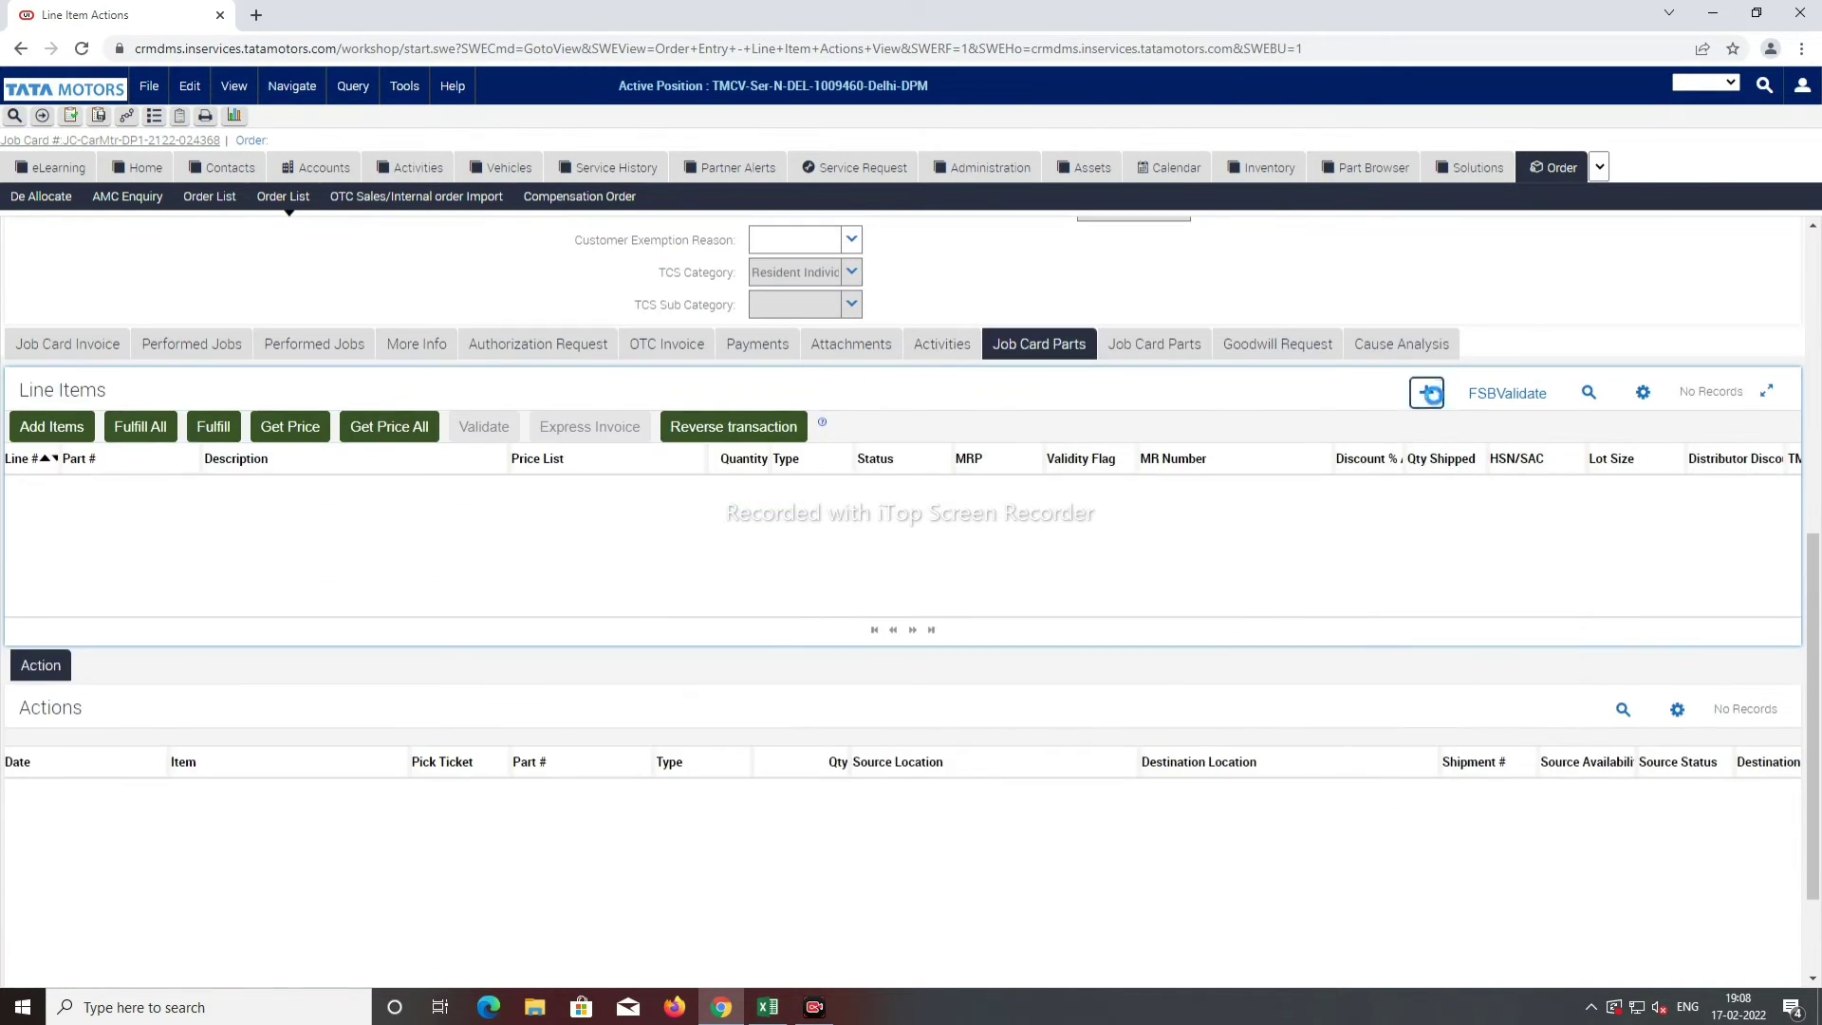
click(1426, 392)
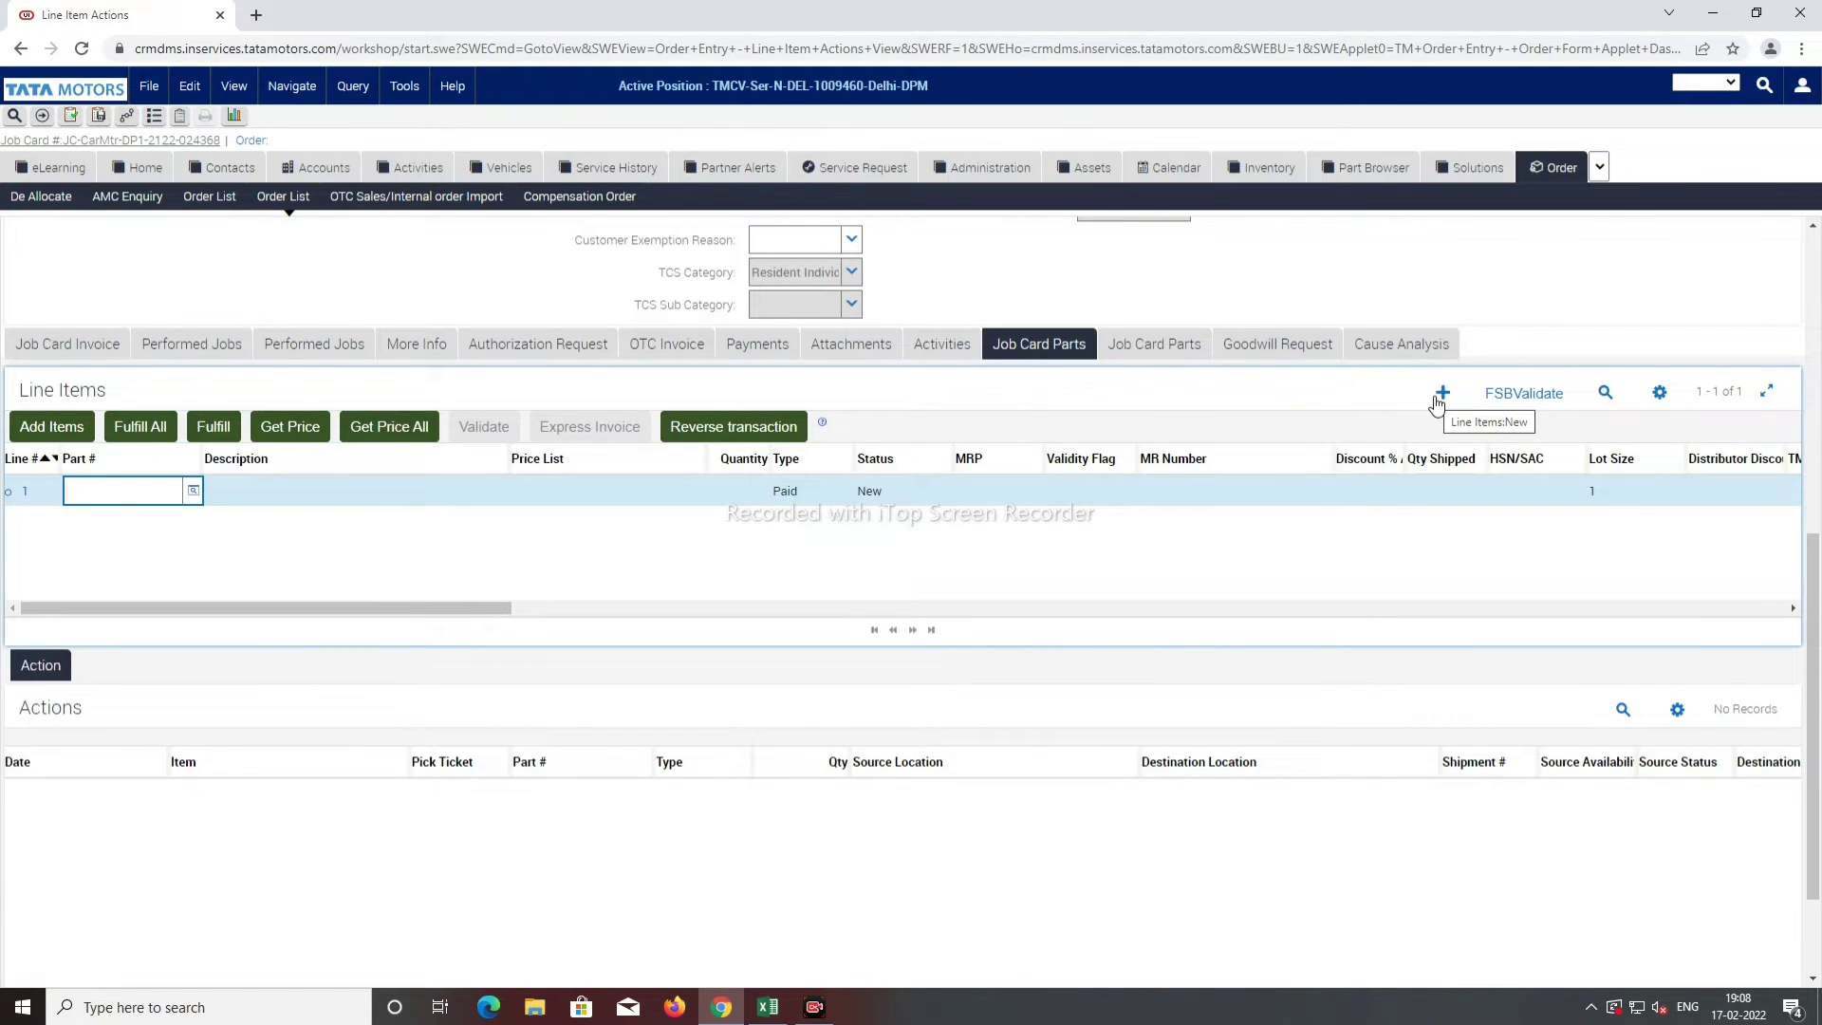
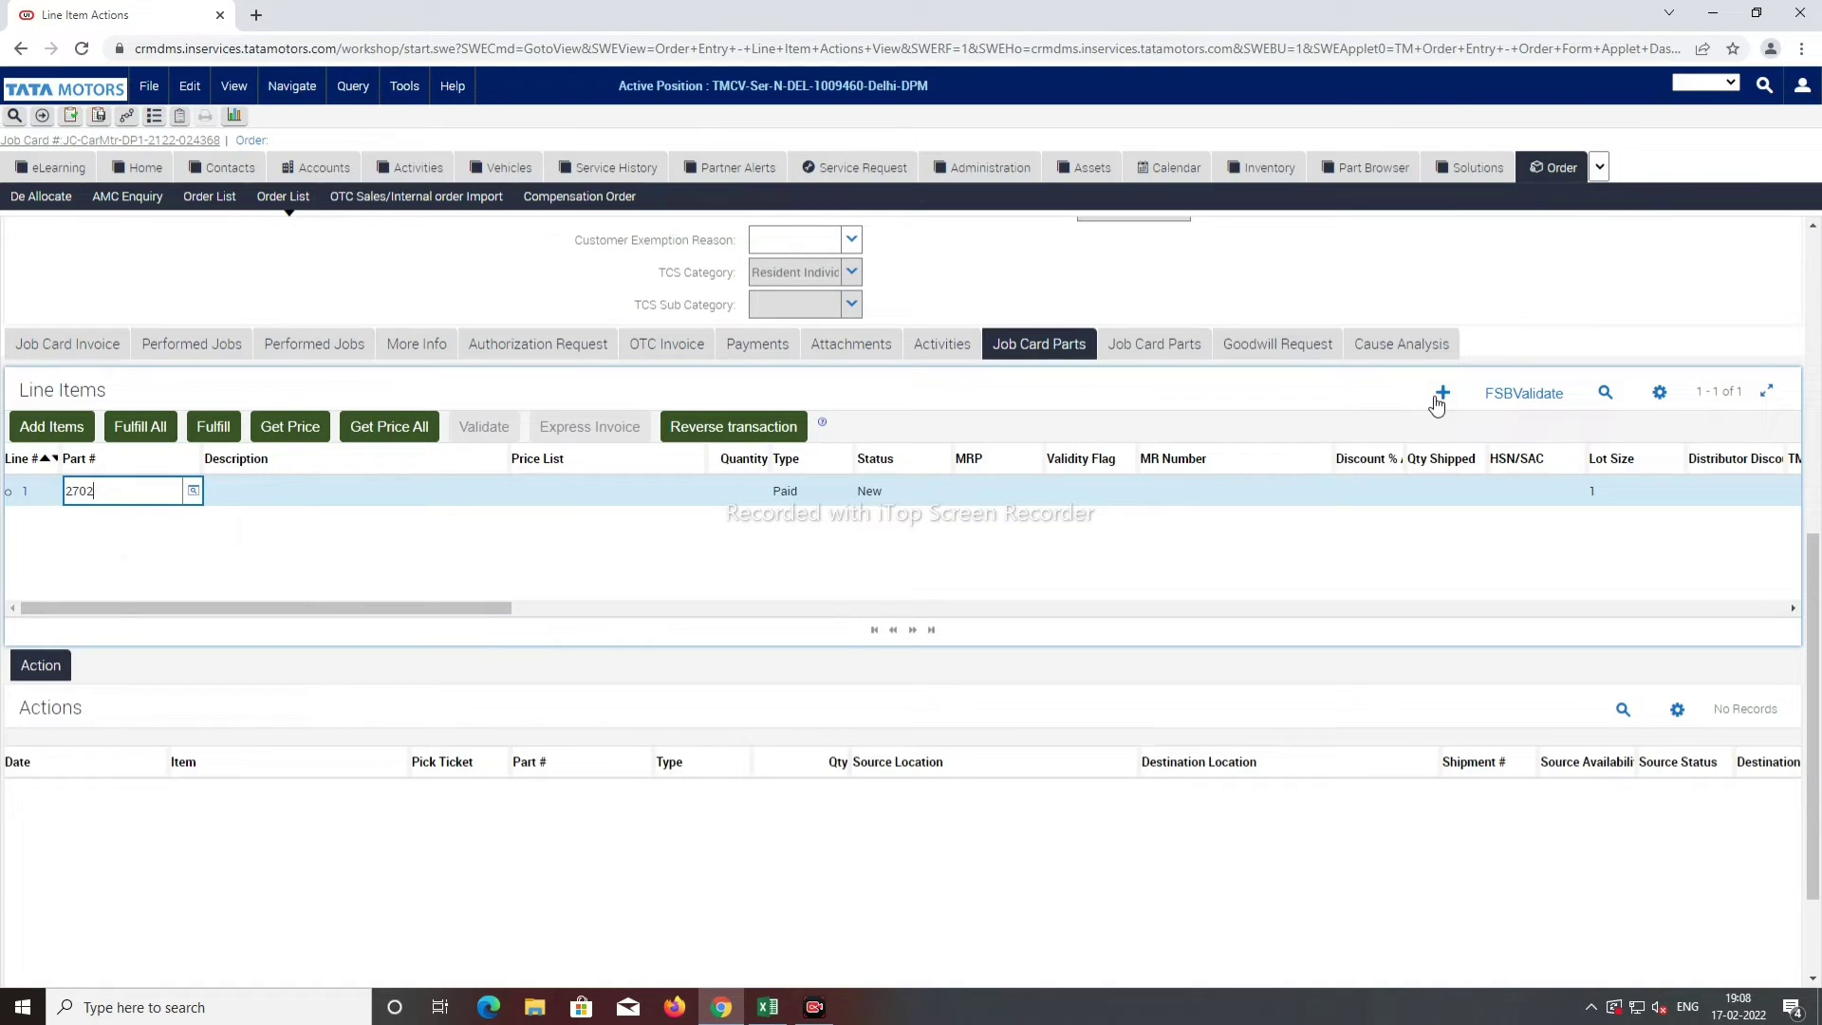
key(Tab)
key(Tab)
text(4)
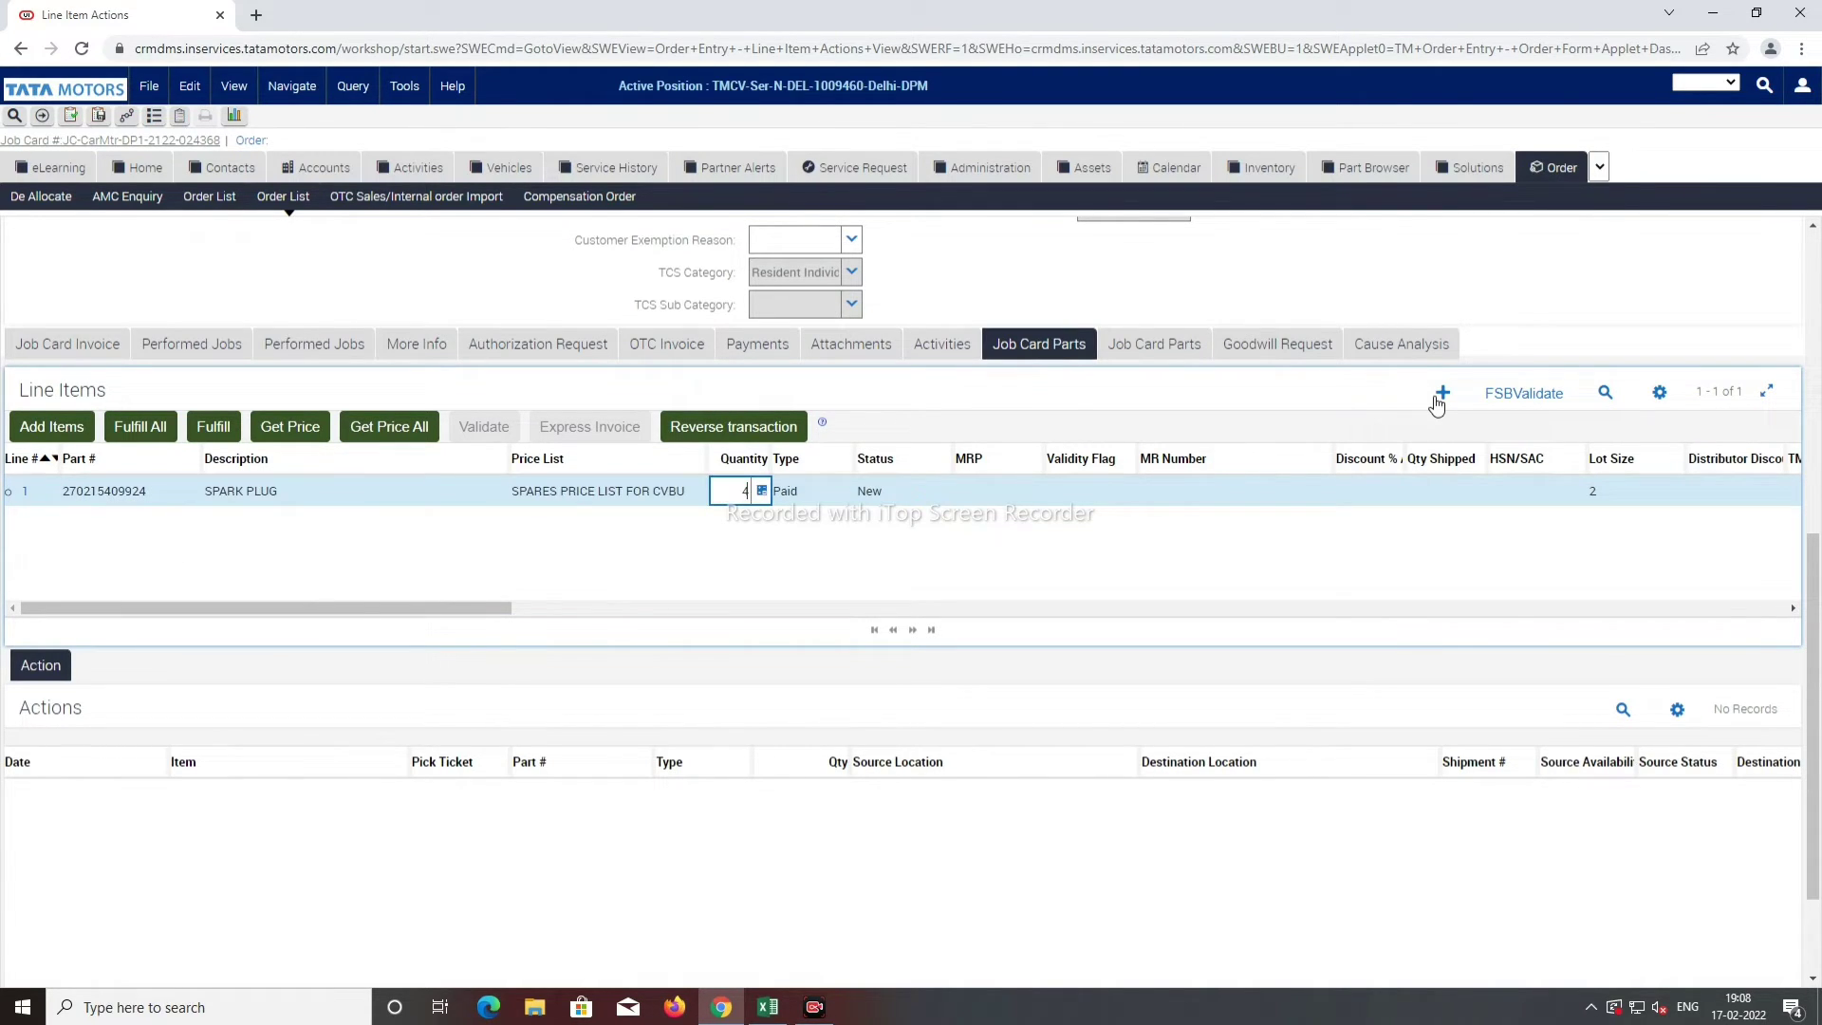
key(Tab)
key(Tab)
key(Tab)
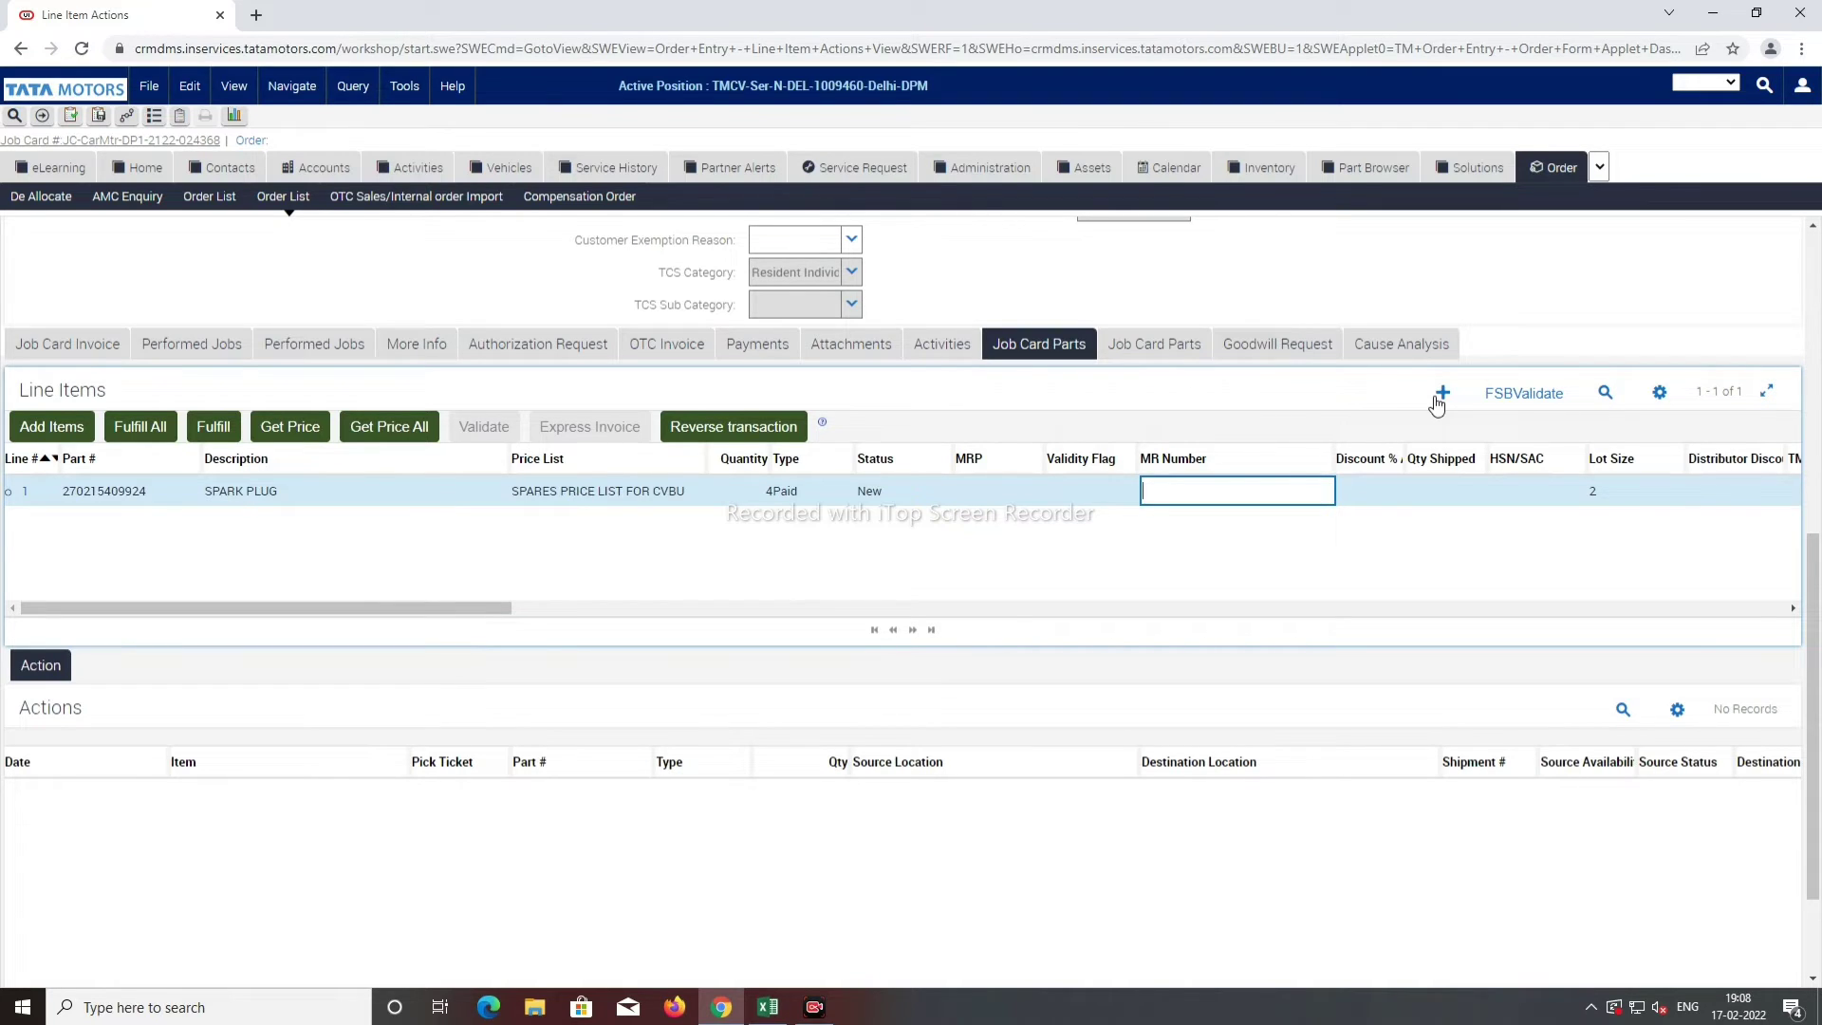
text(34477)
key(Tab)
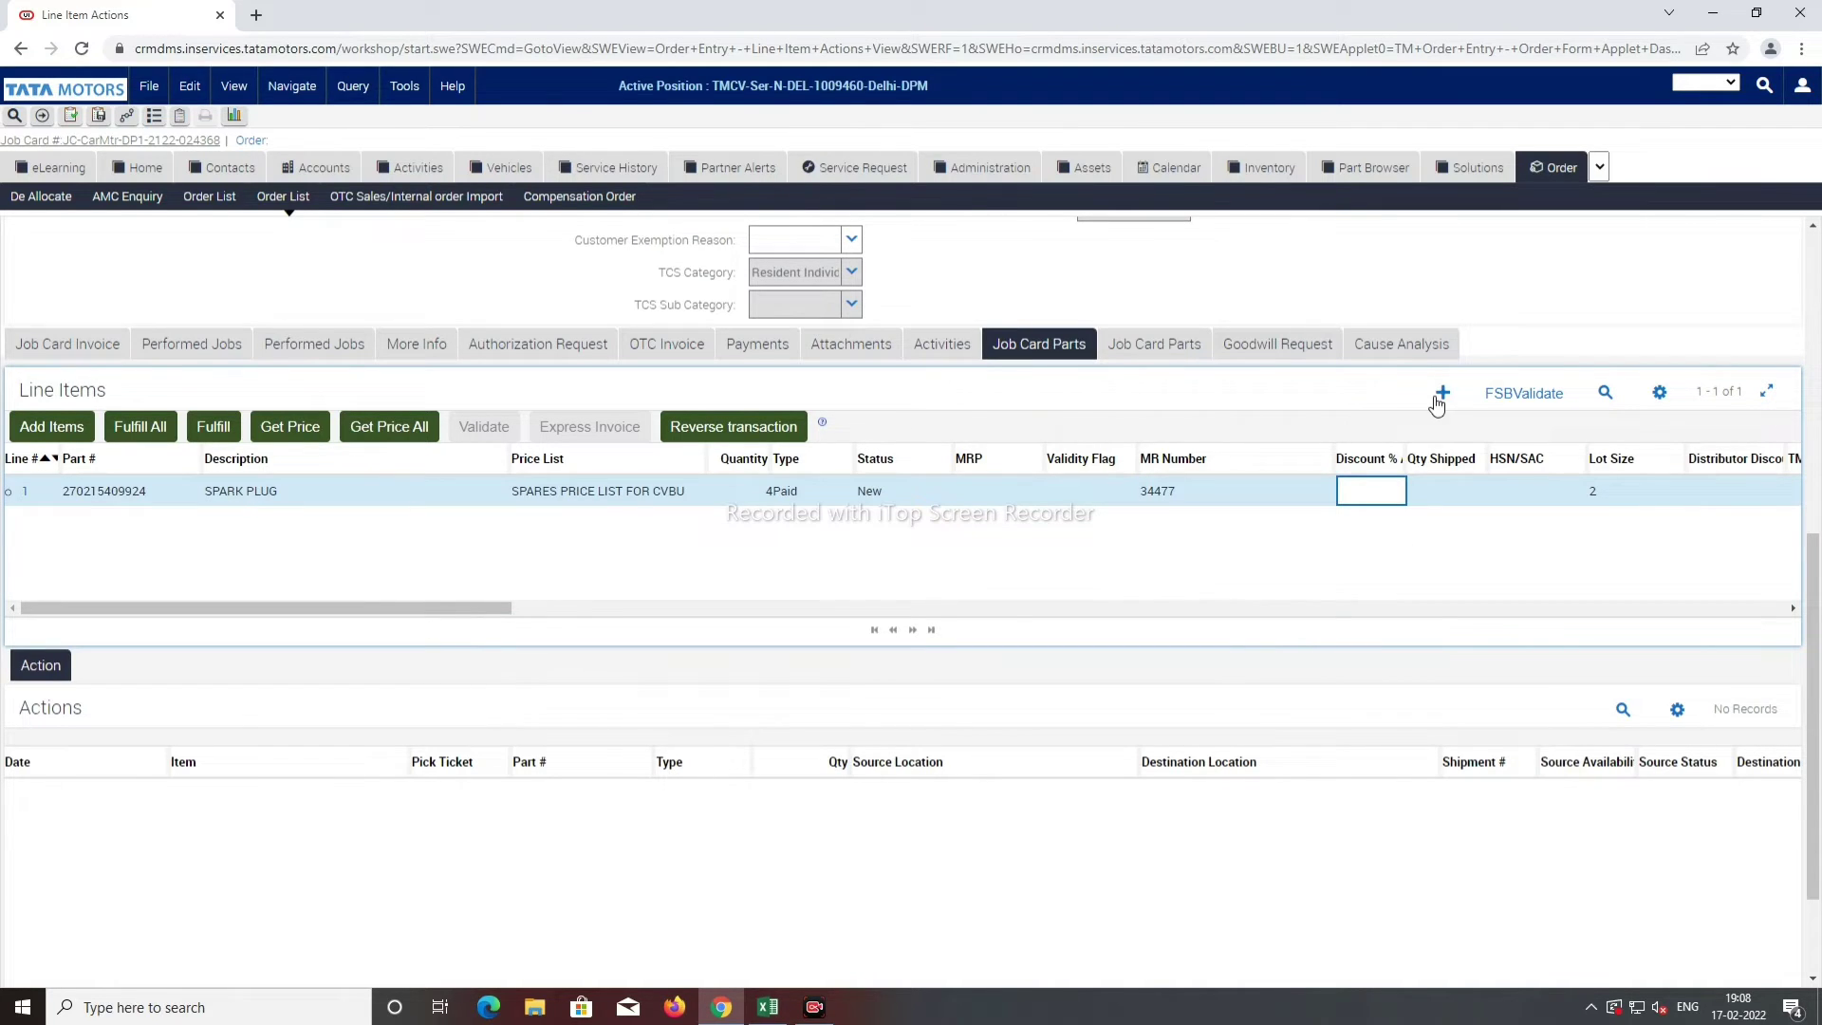
click(1439, 399)
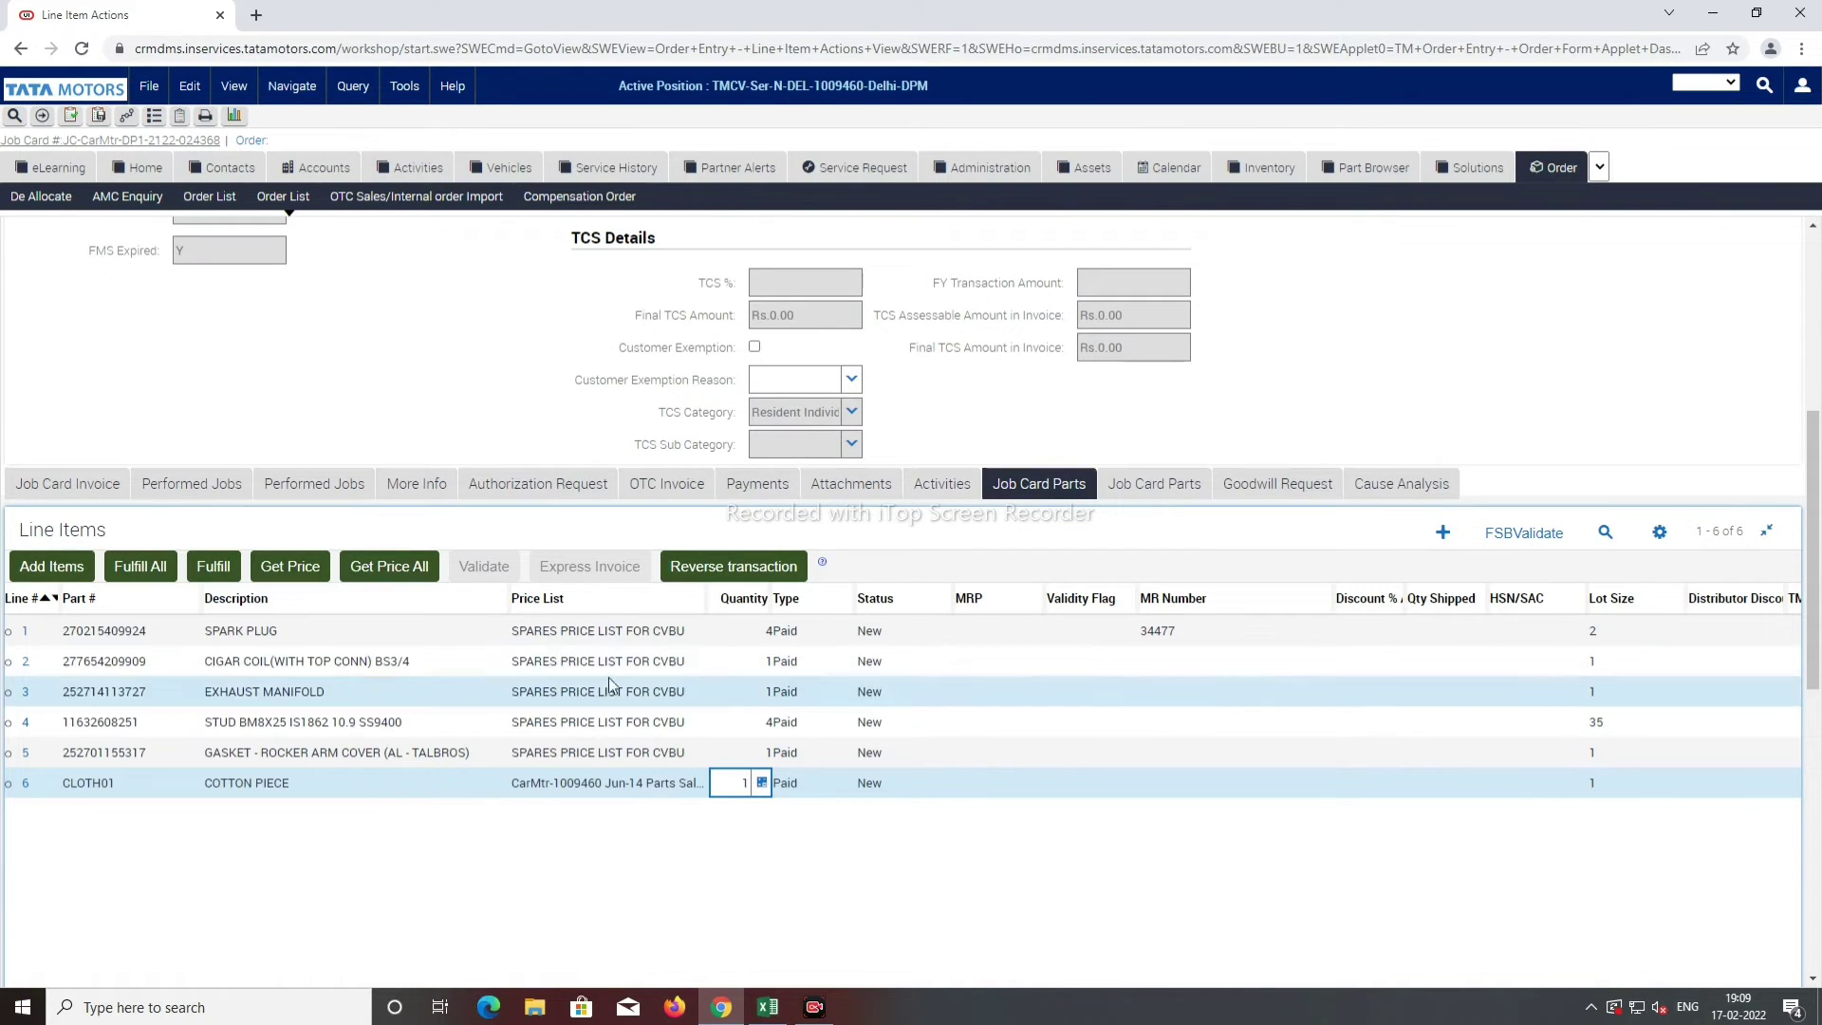
Step: Get prices for all six part lines and fulfil them from stock, creating a pick ticket
click(373, 569)
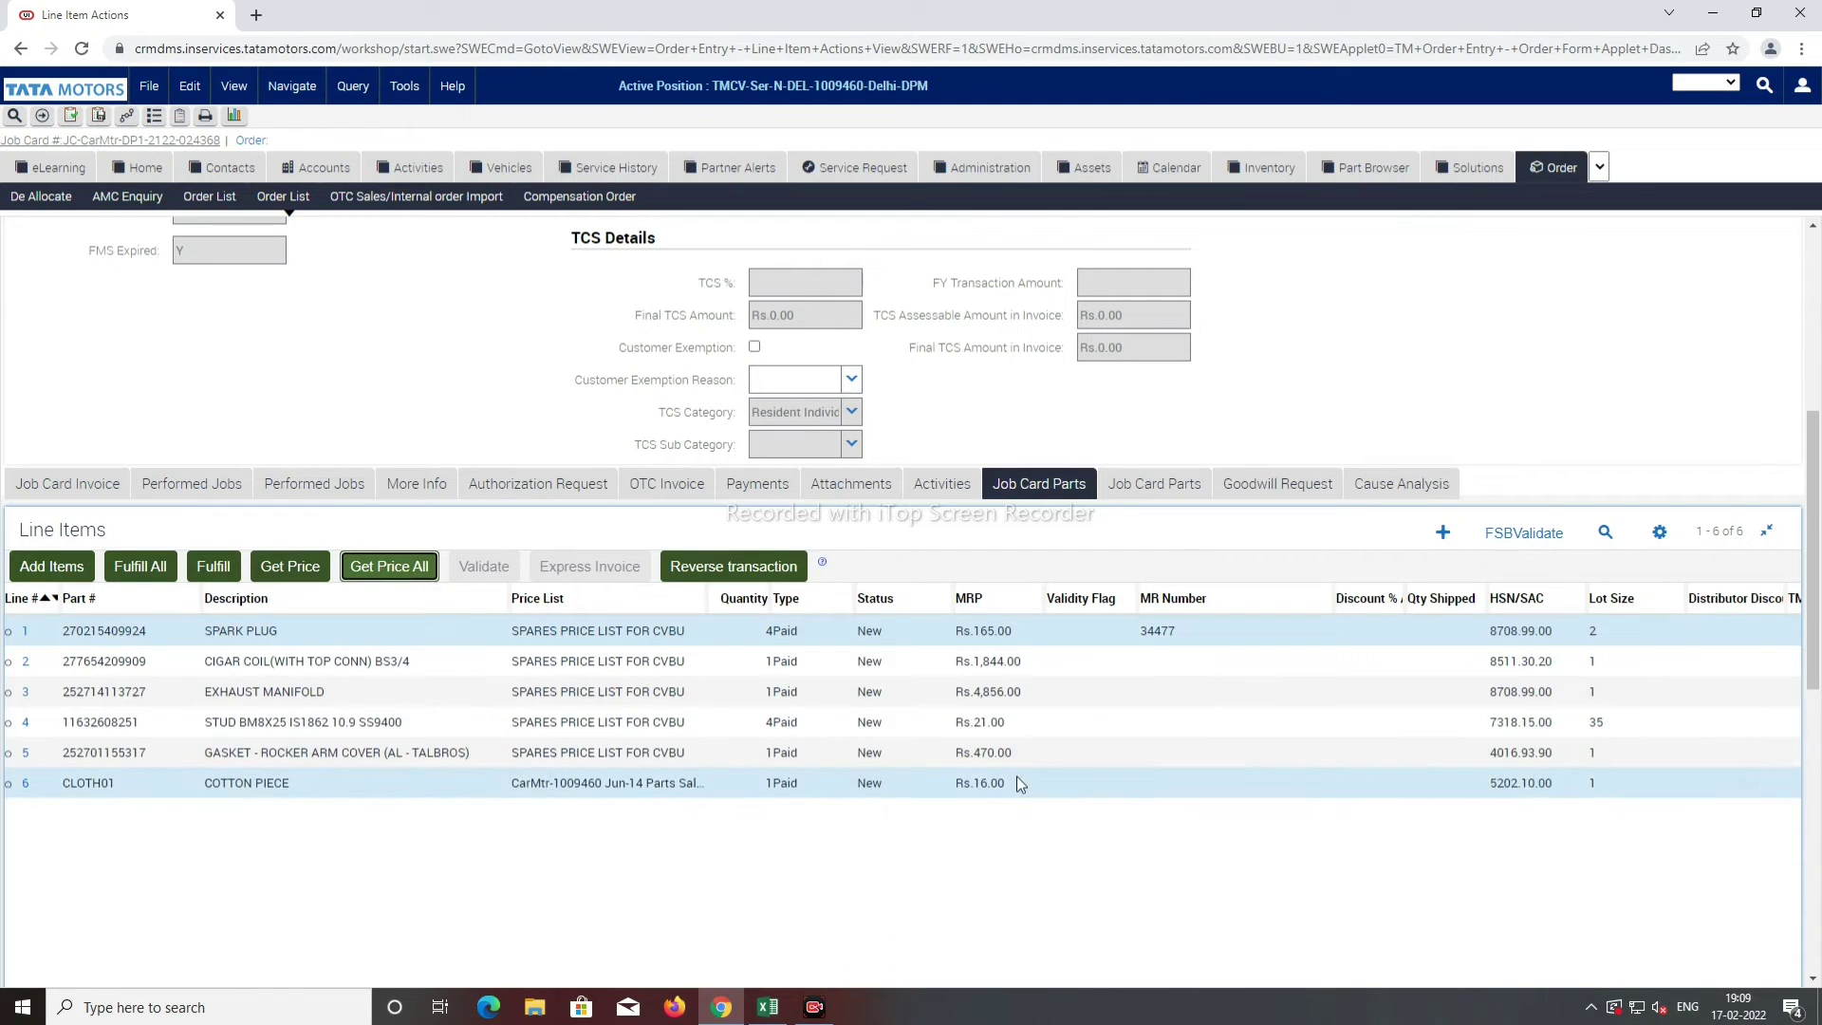
click(142, 566)
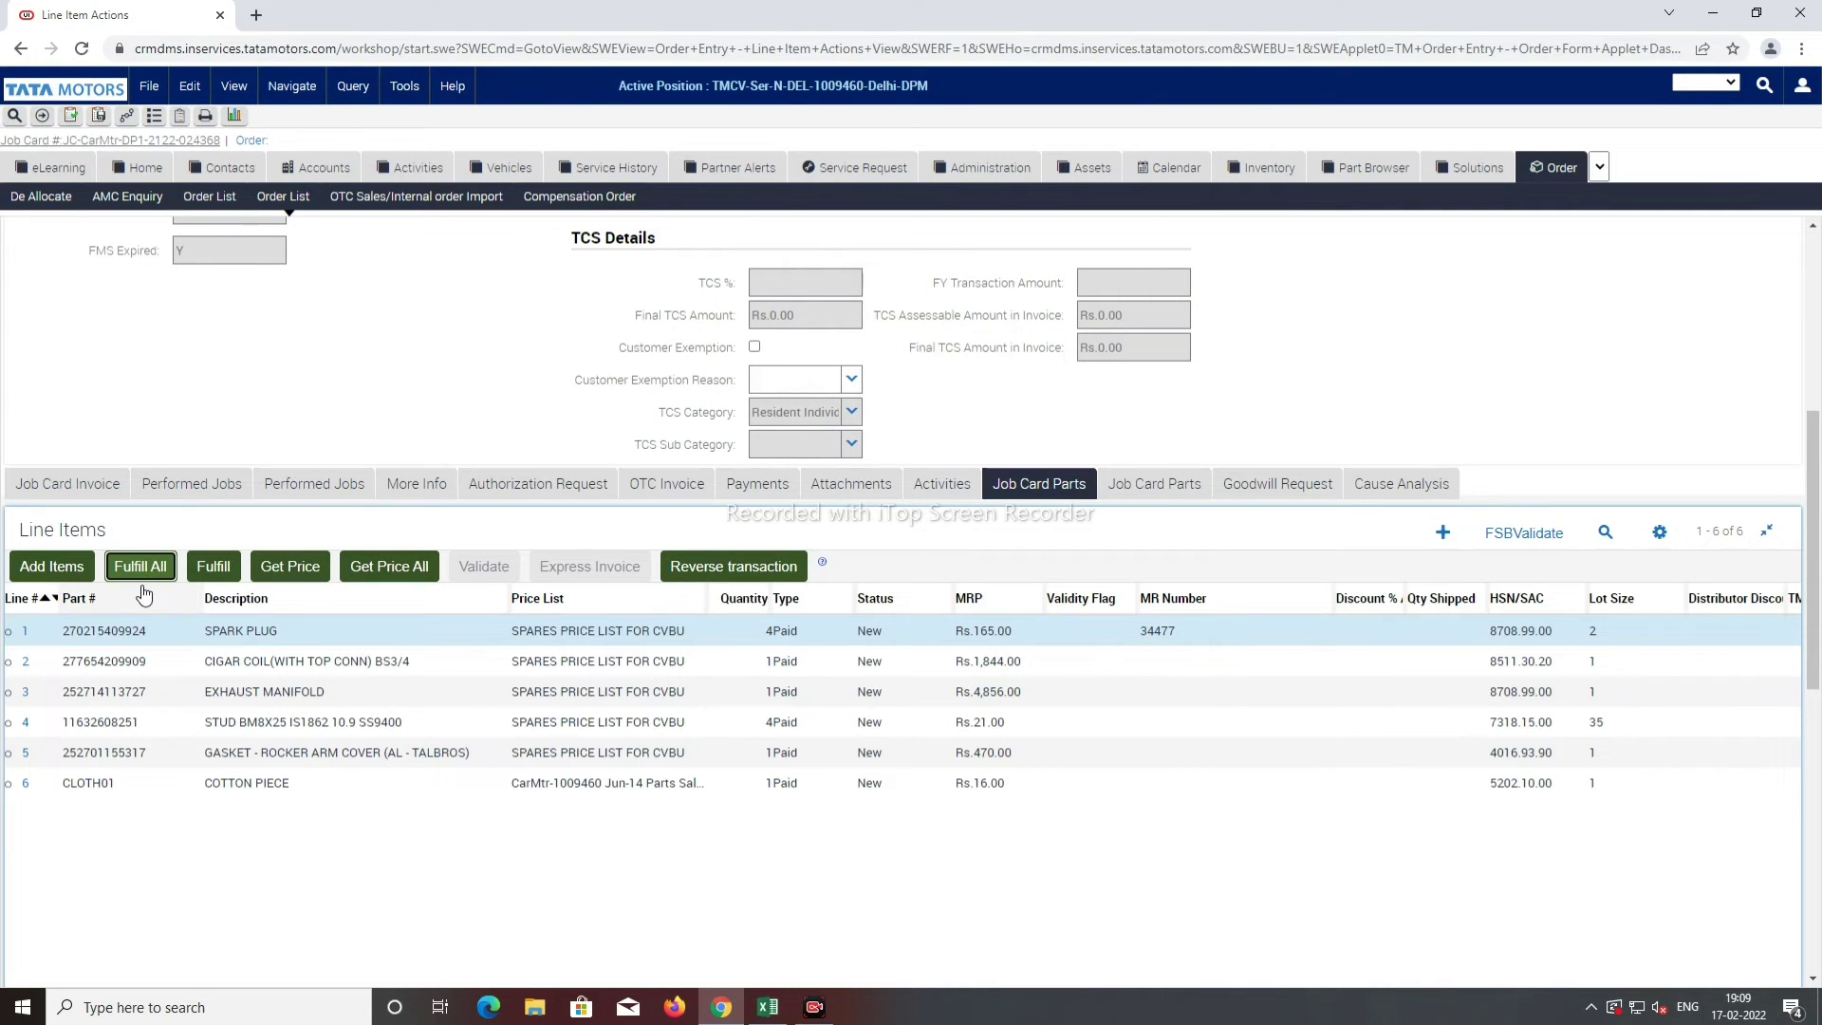
scroll(422, 690, down, 1)
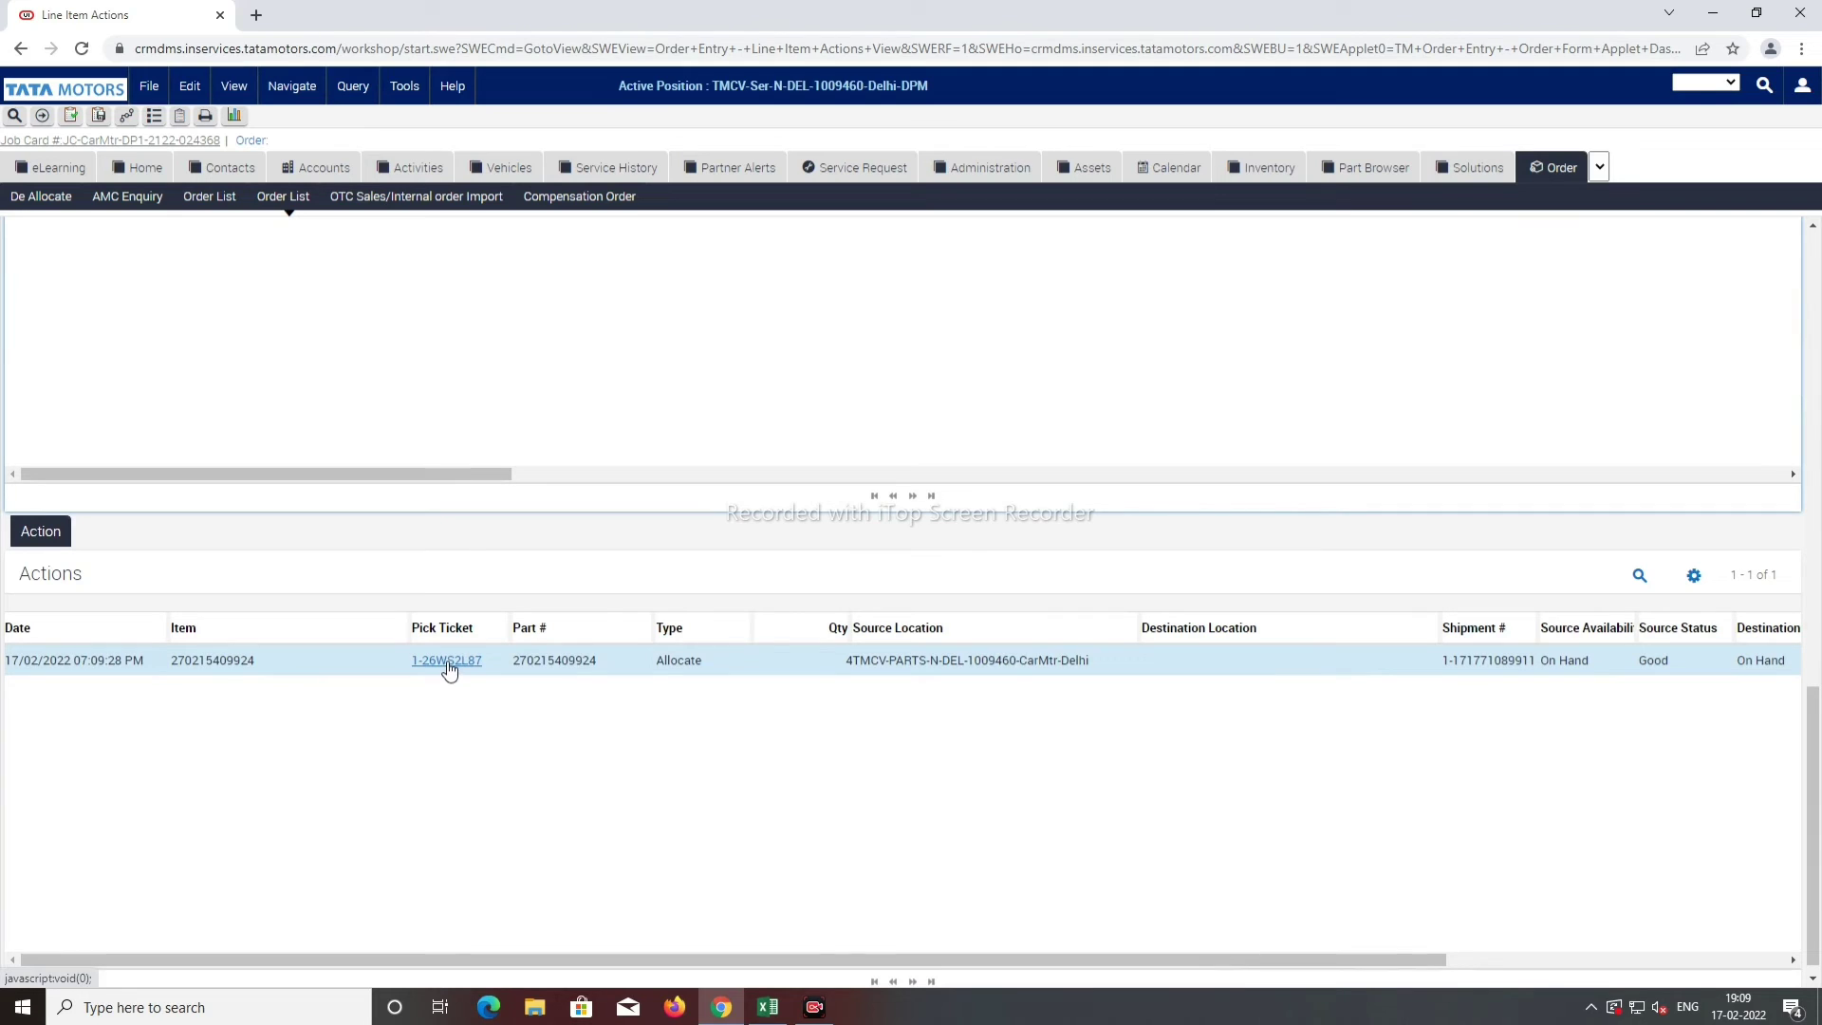
Step: Pick and ship all five allocated parts on the pick ticket, closing it, then return to the order
click(446, 662)
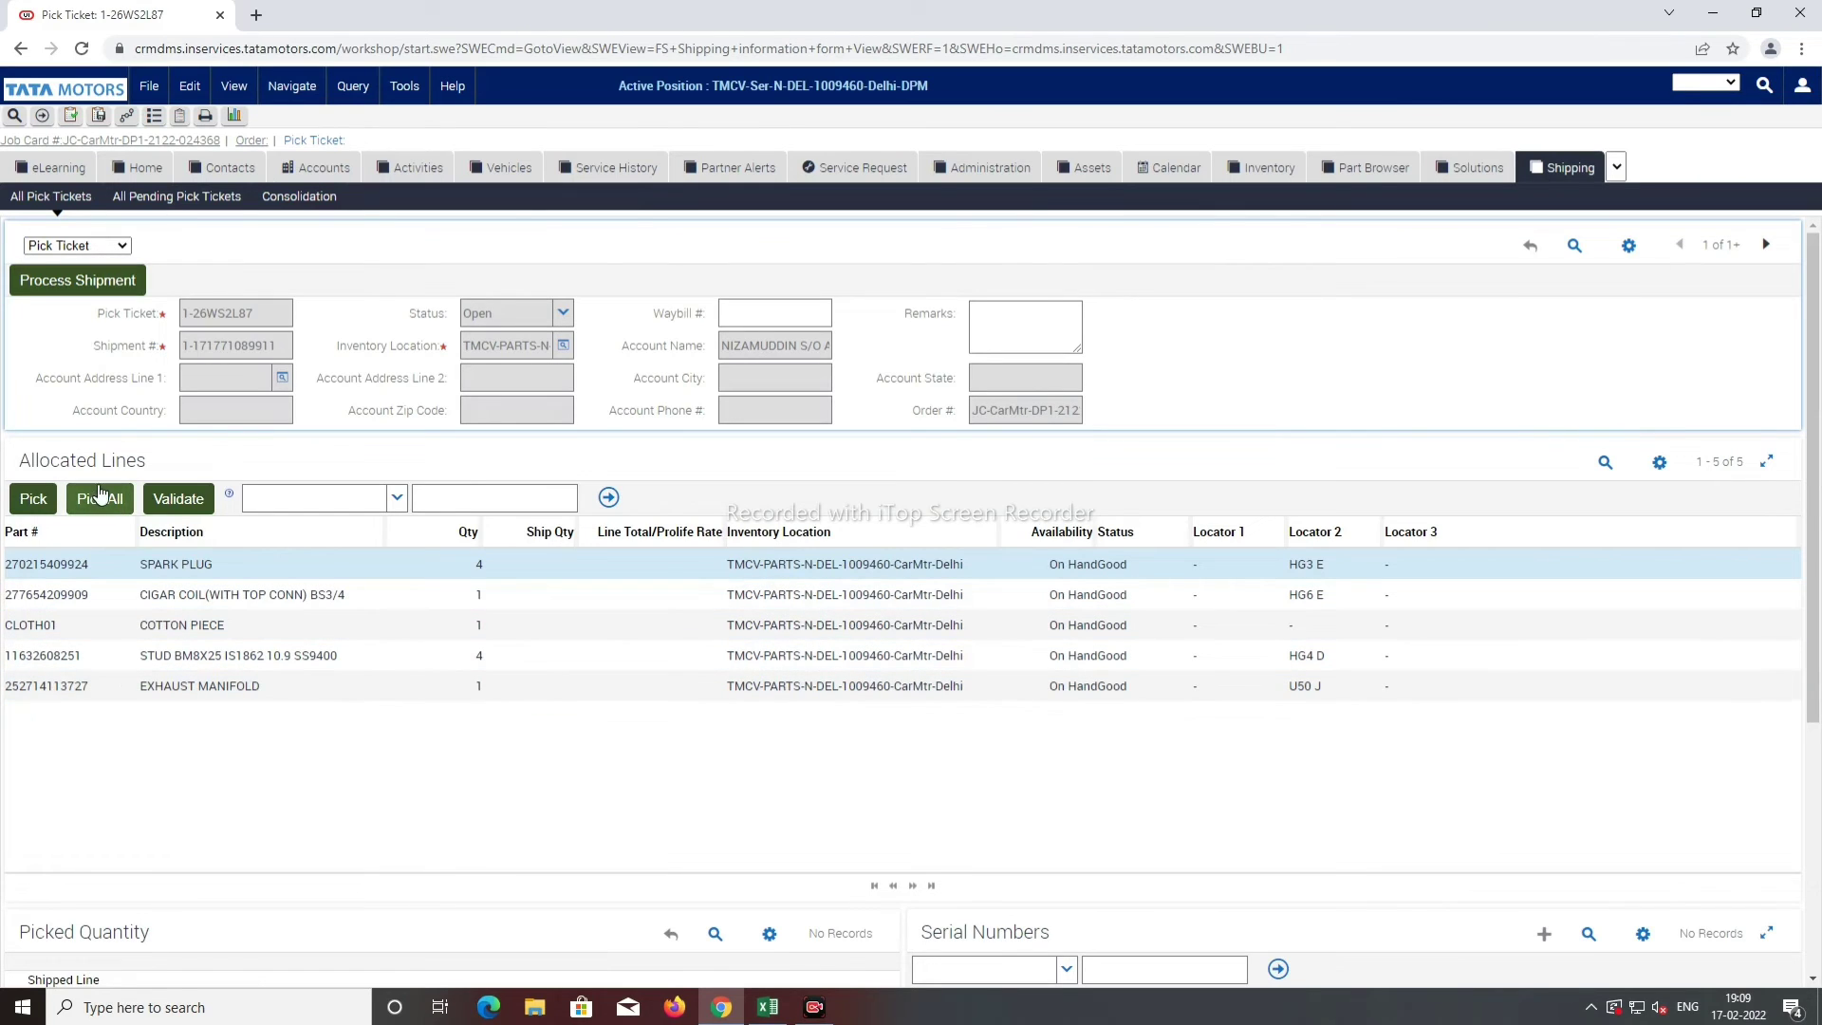
click(102, 498)
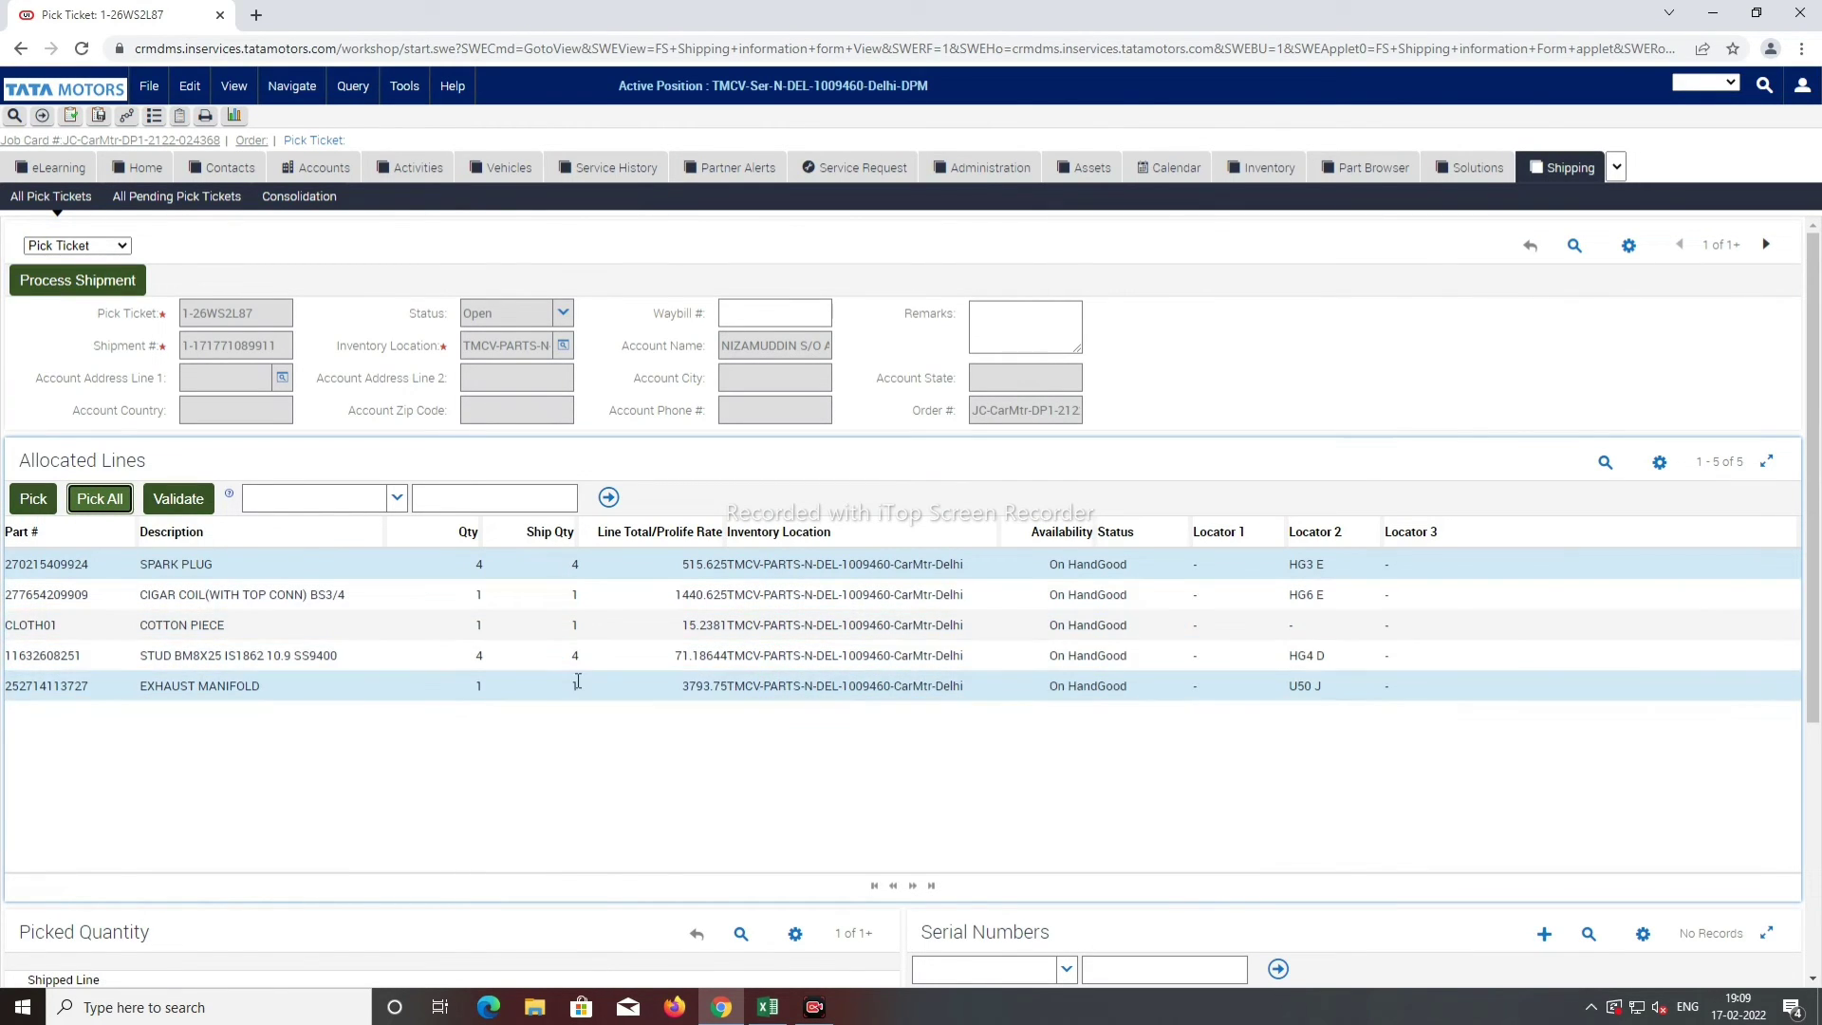
click(83, 280)
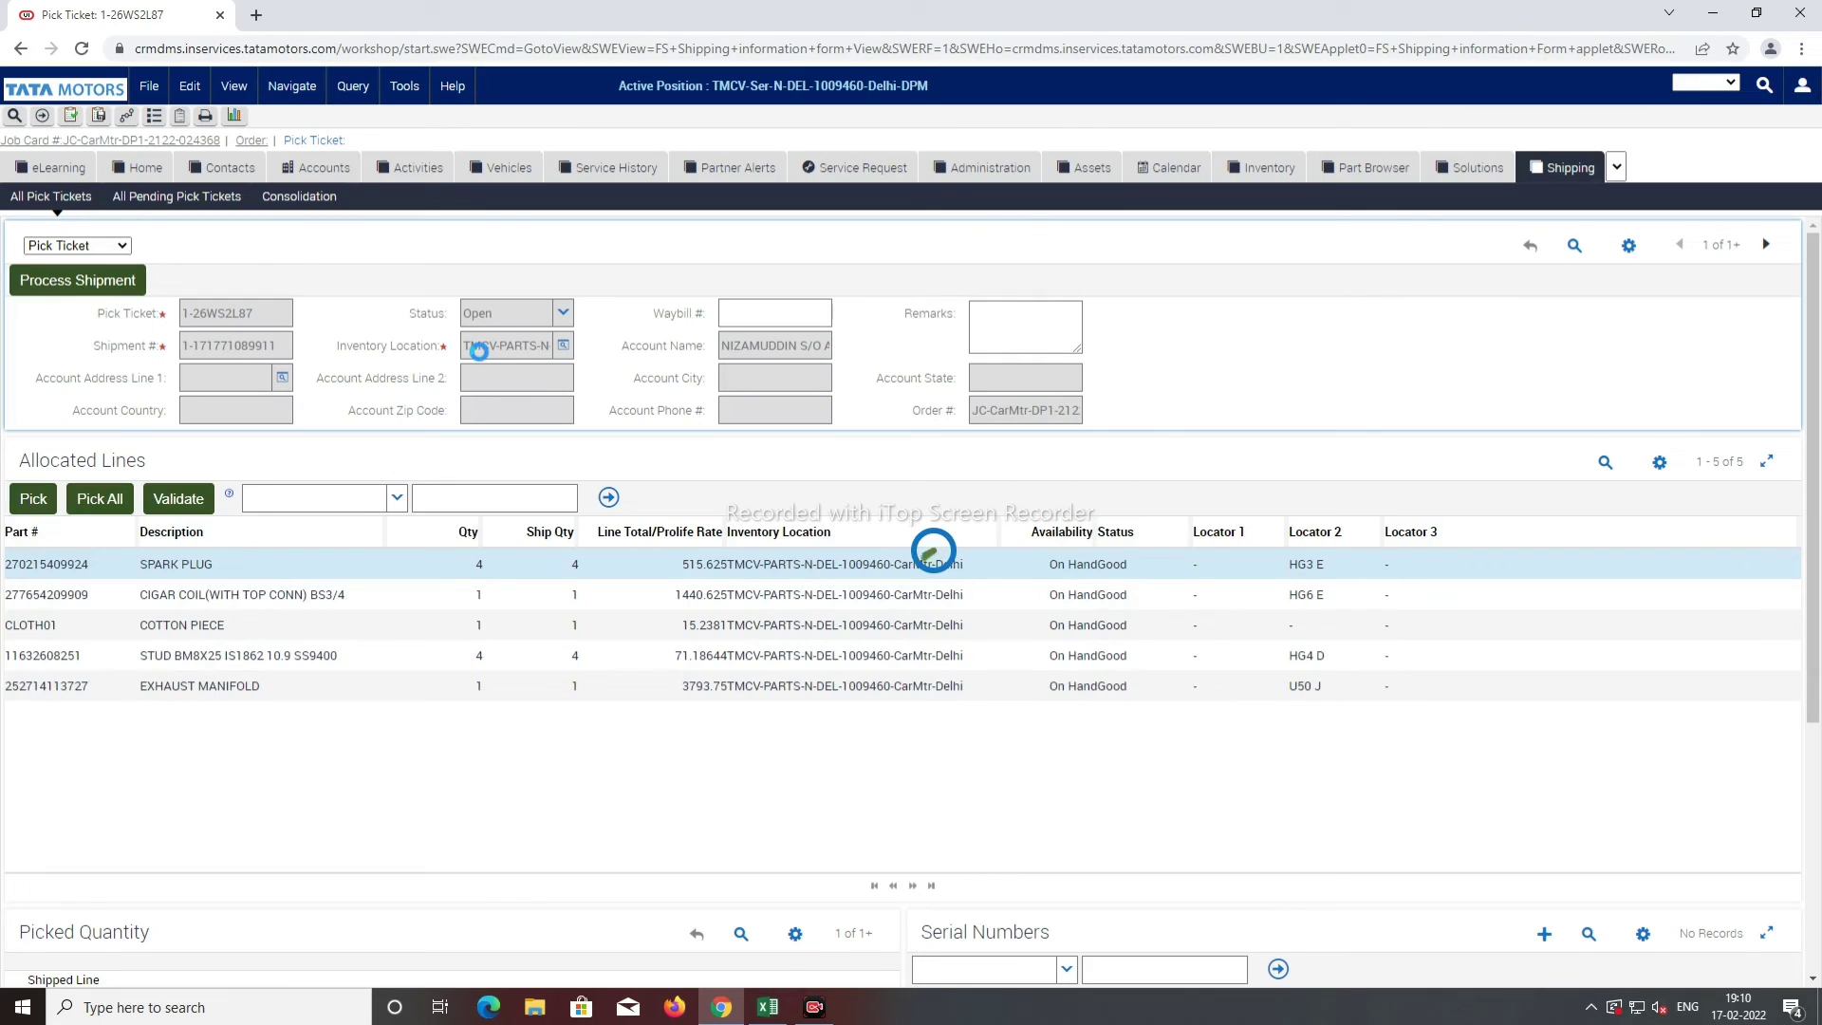
click(251, 142)
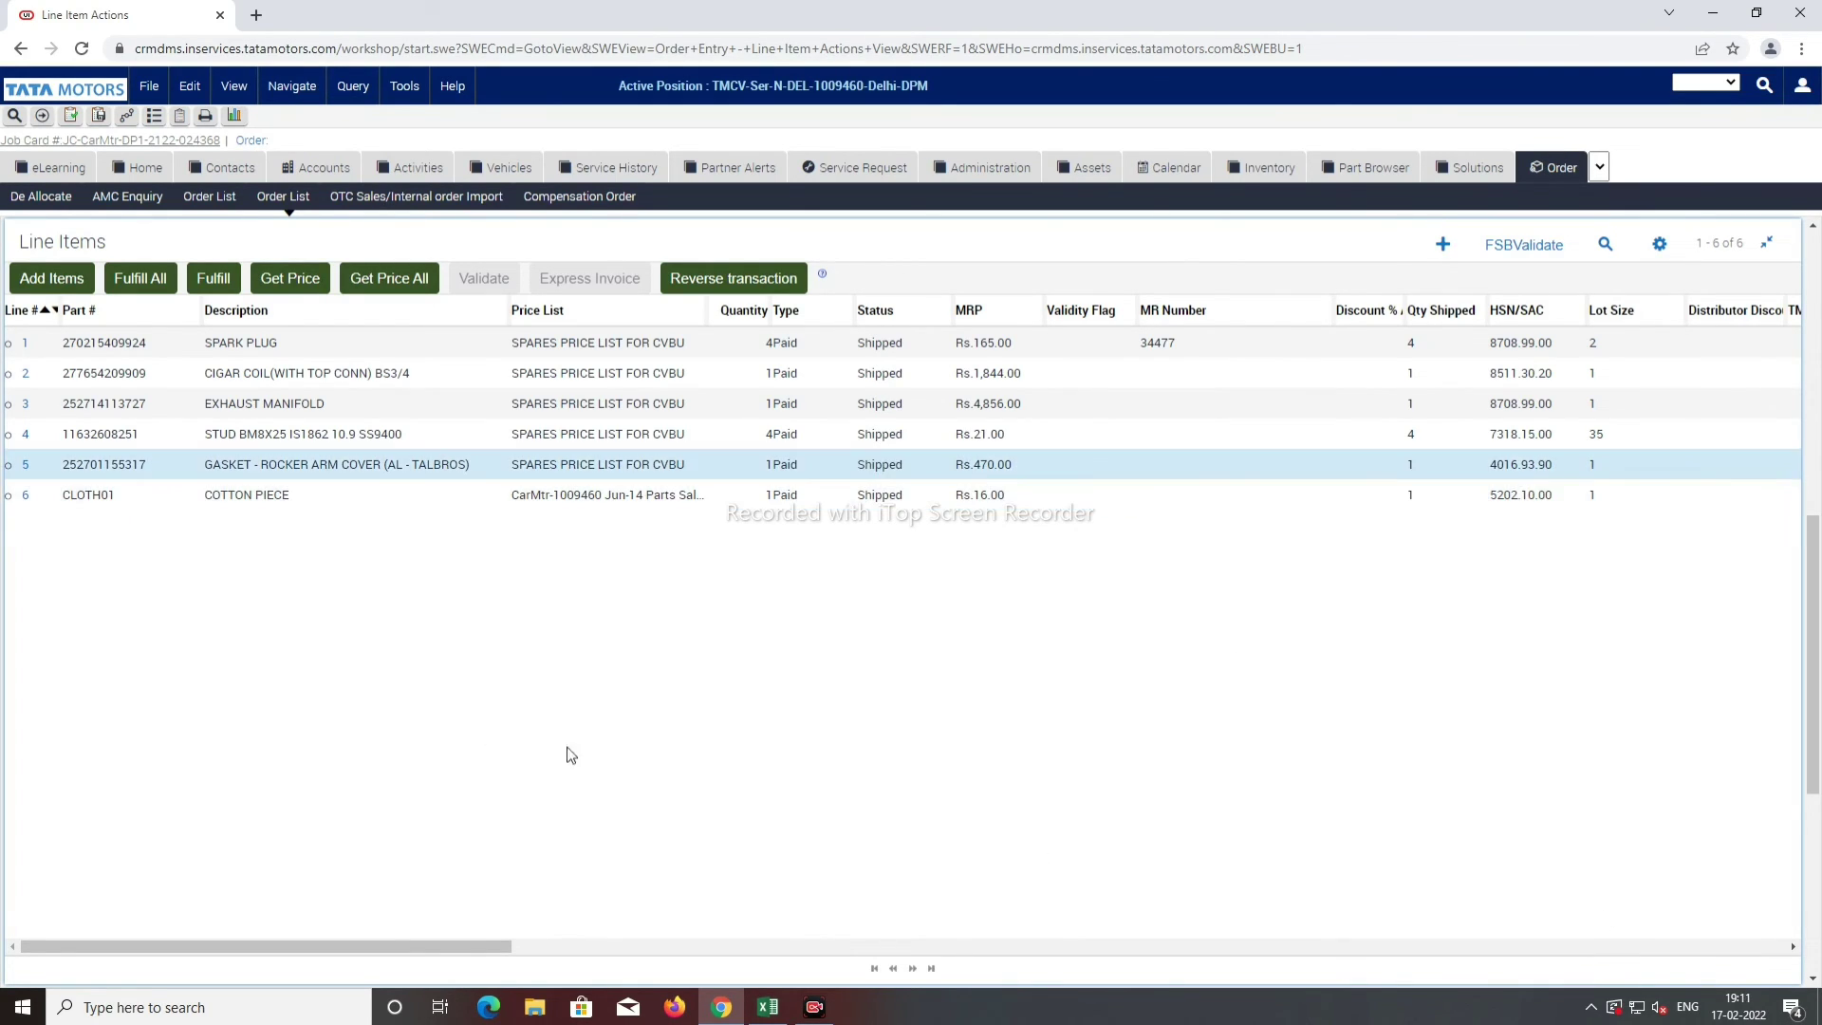
Step: Refresh all part prices (Rs.7,930.00 total) and tick Parts Entry Complete, re-ticking after the record-modified error
scroll(888, 702, up, 1)
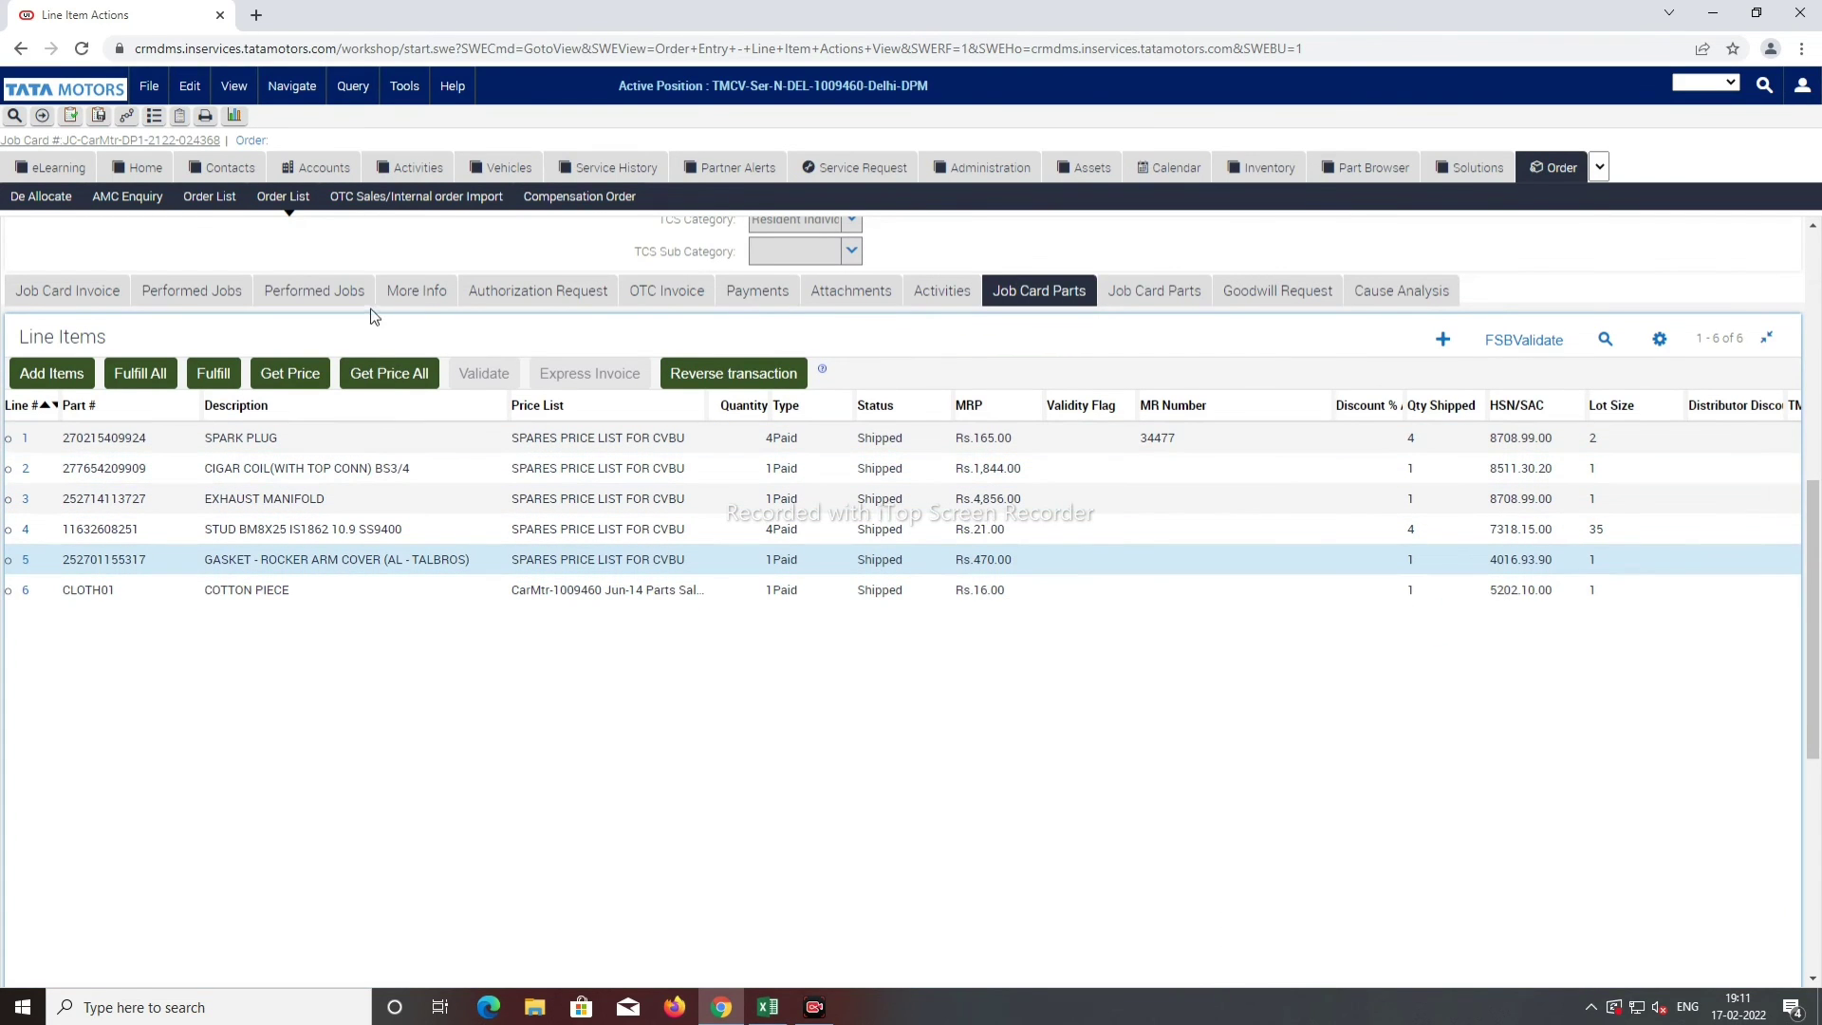
click(395, 380)
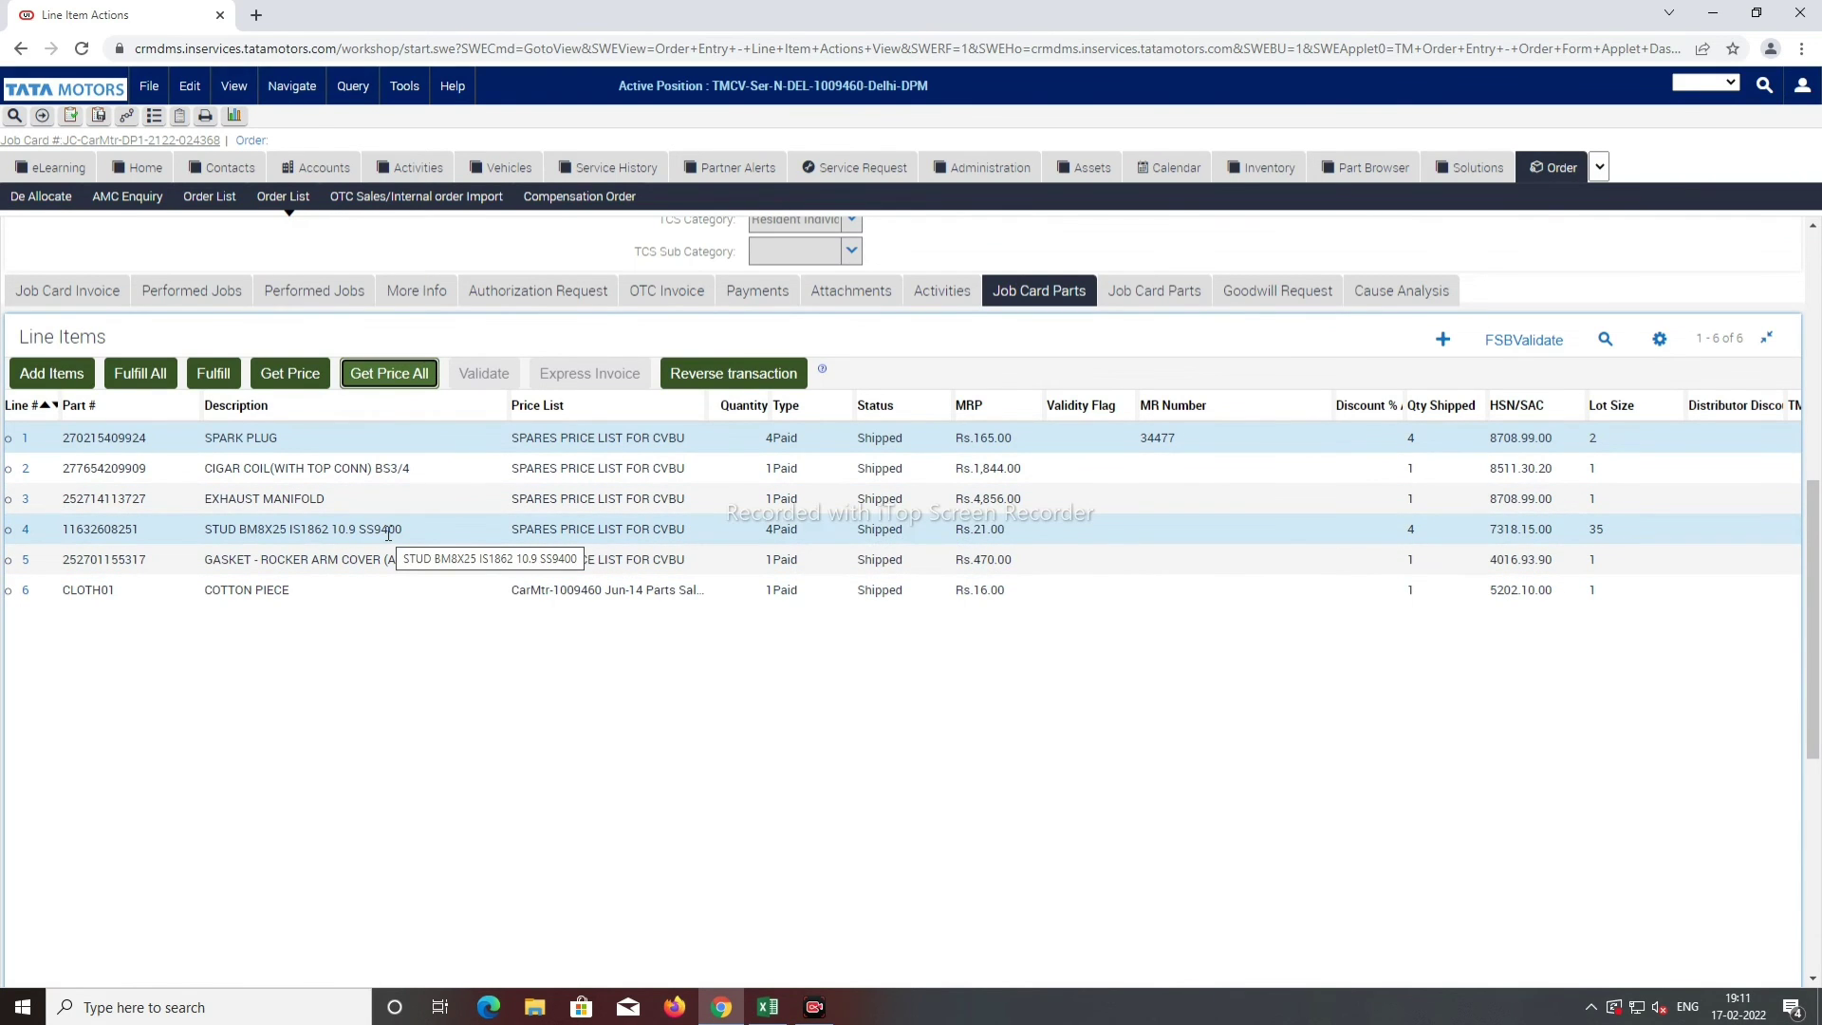
scroll(427, 655, up, 5)
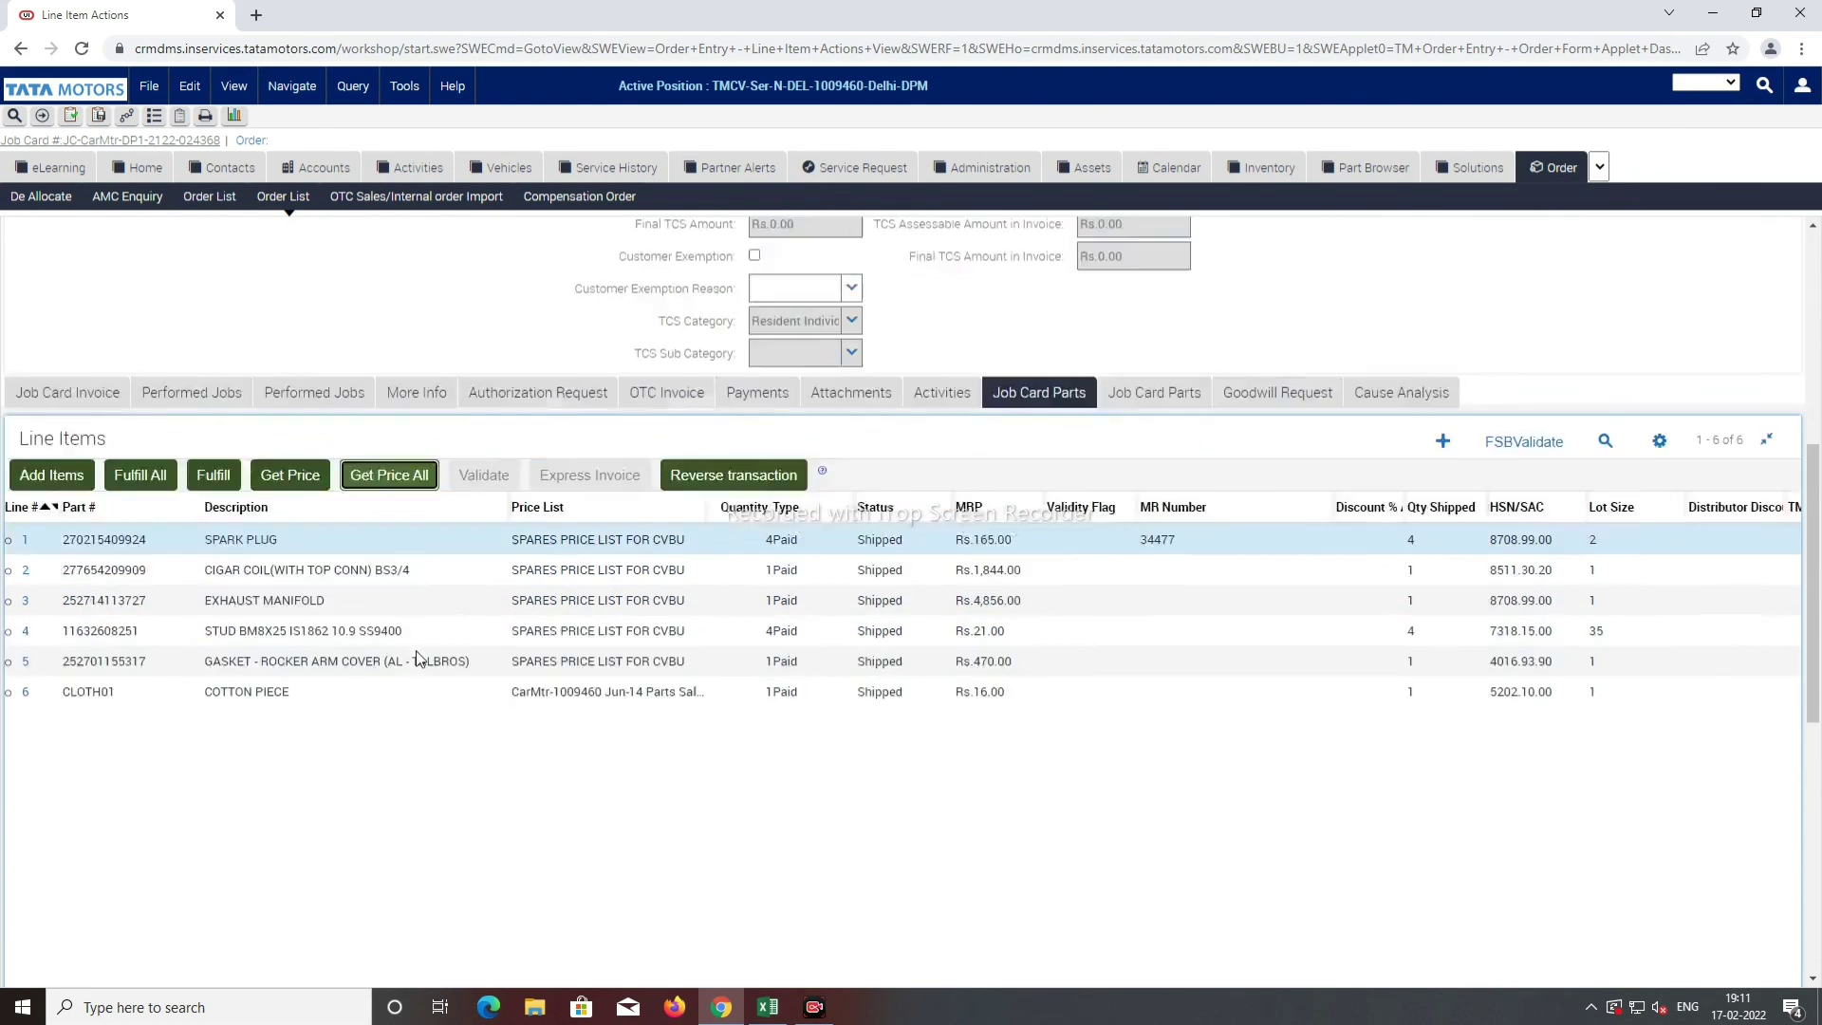
scroll(759, 773, up, 2)
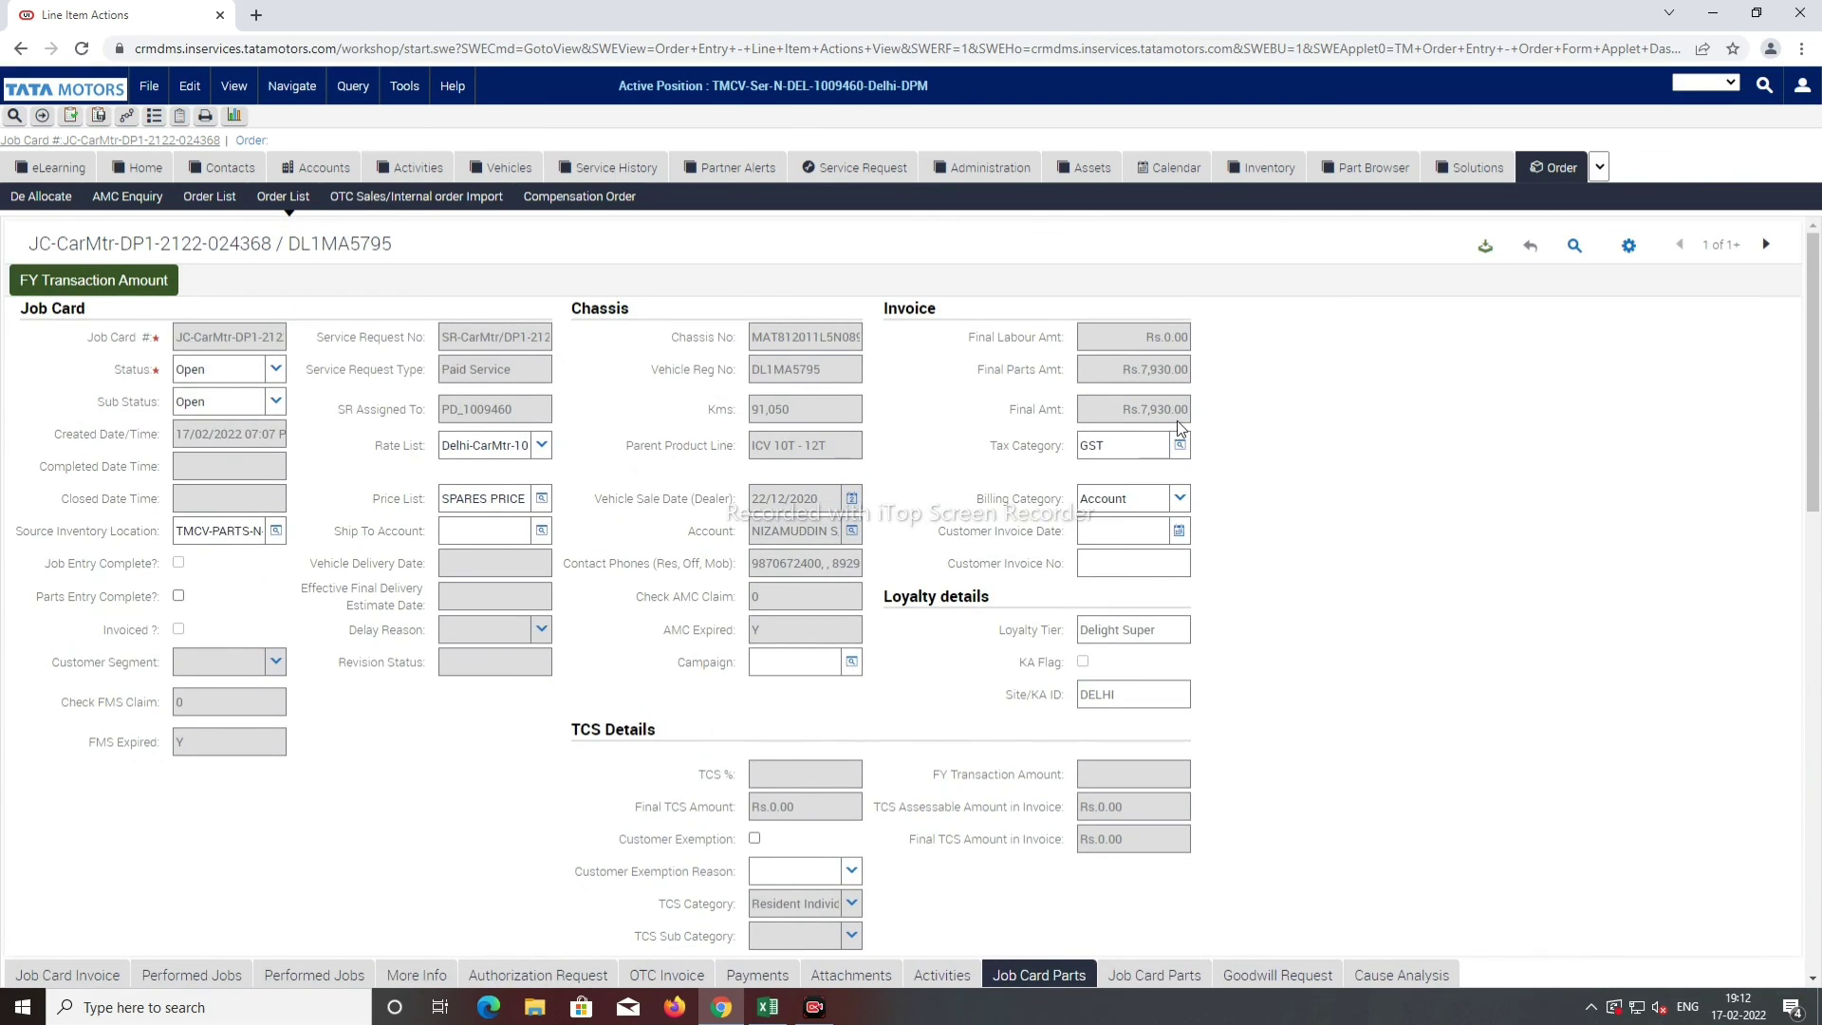
click(178, 596)
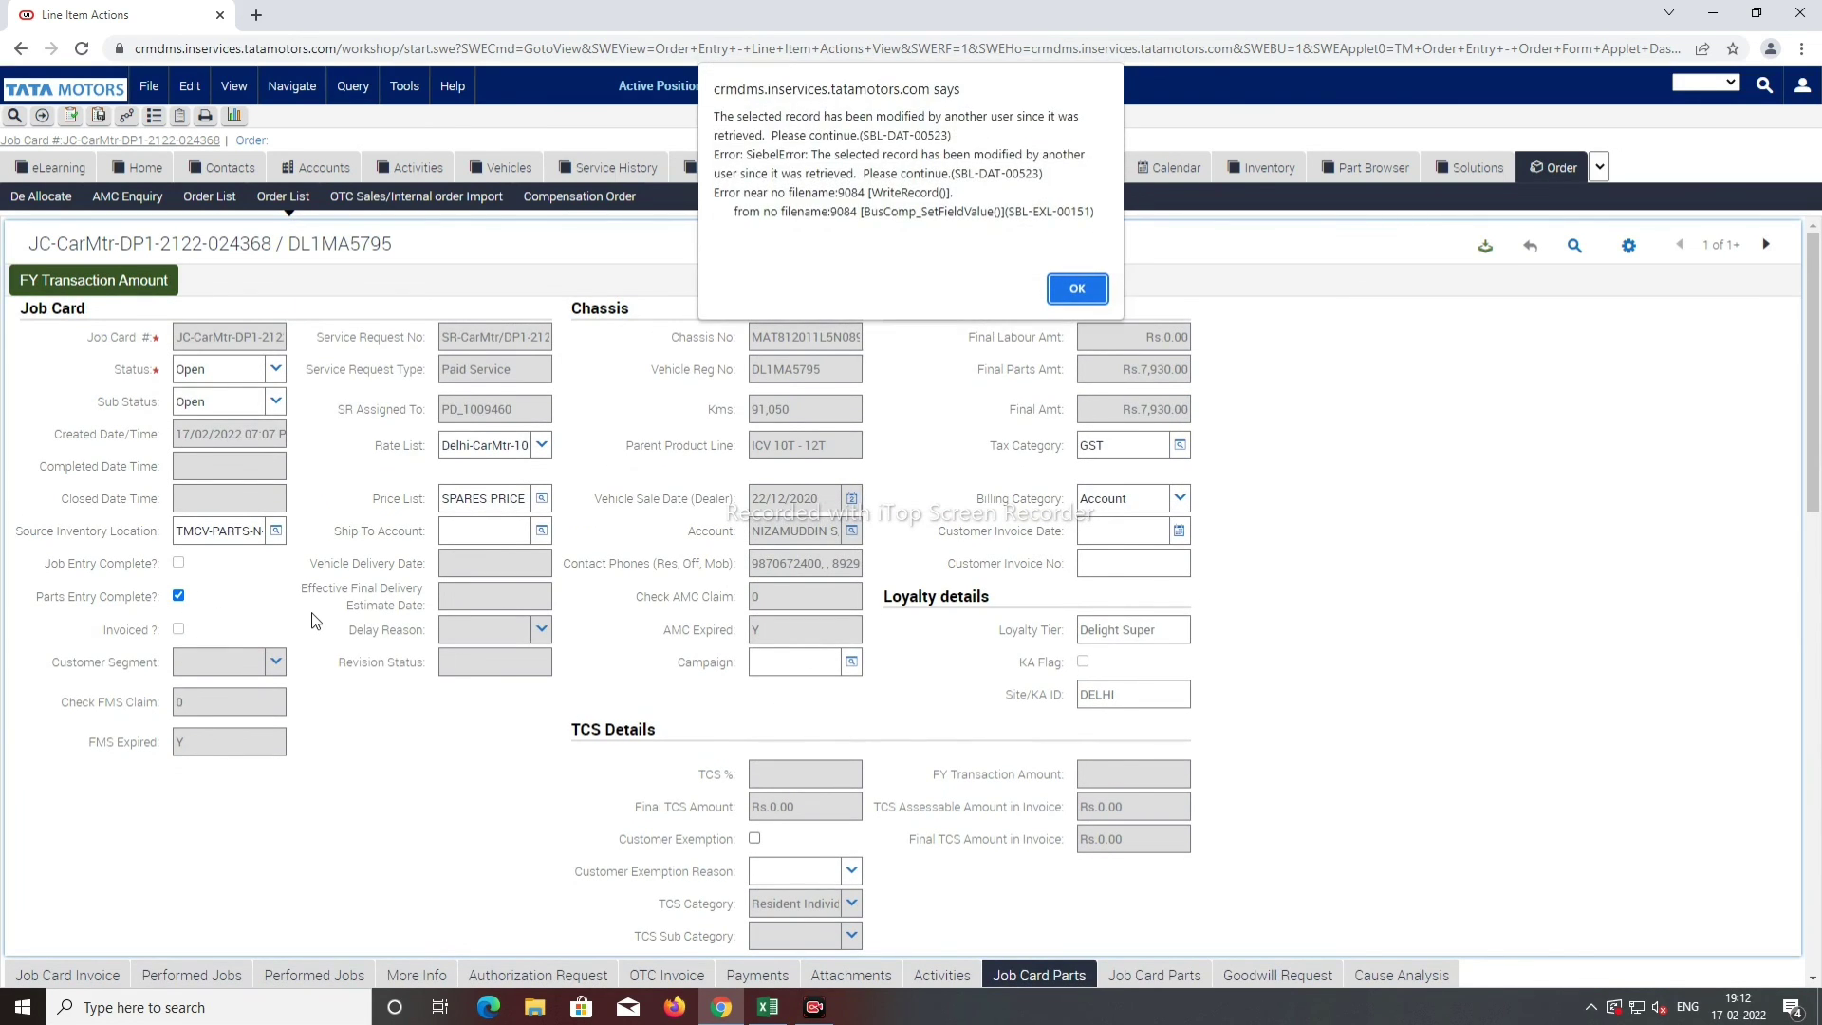
click(1077, 289)
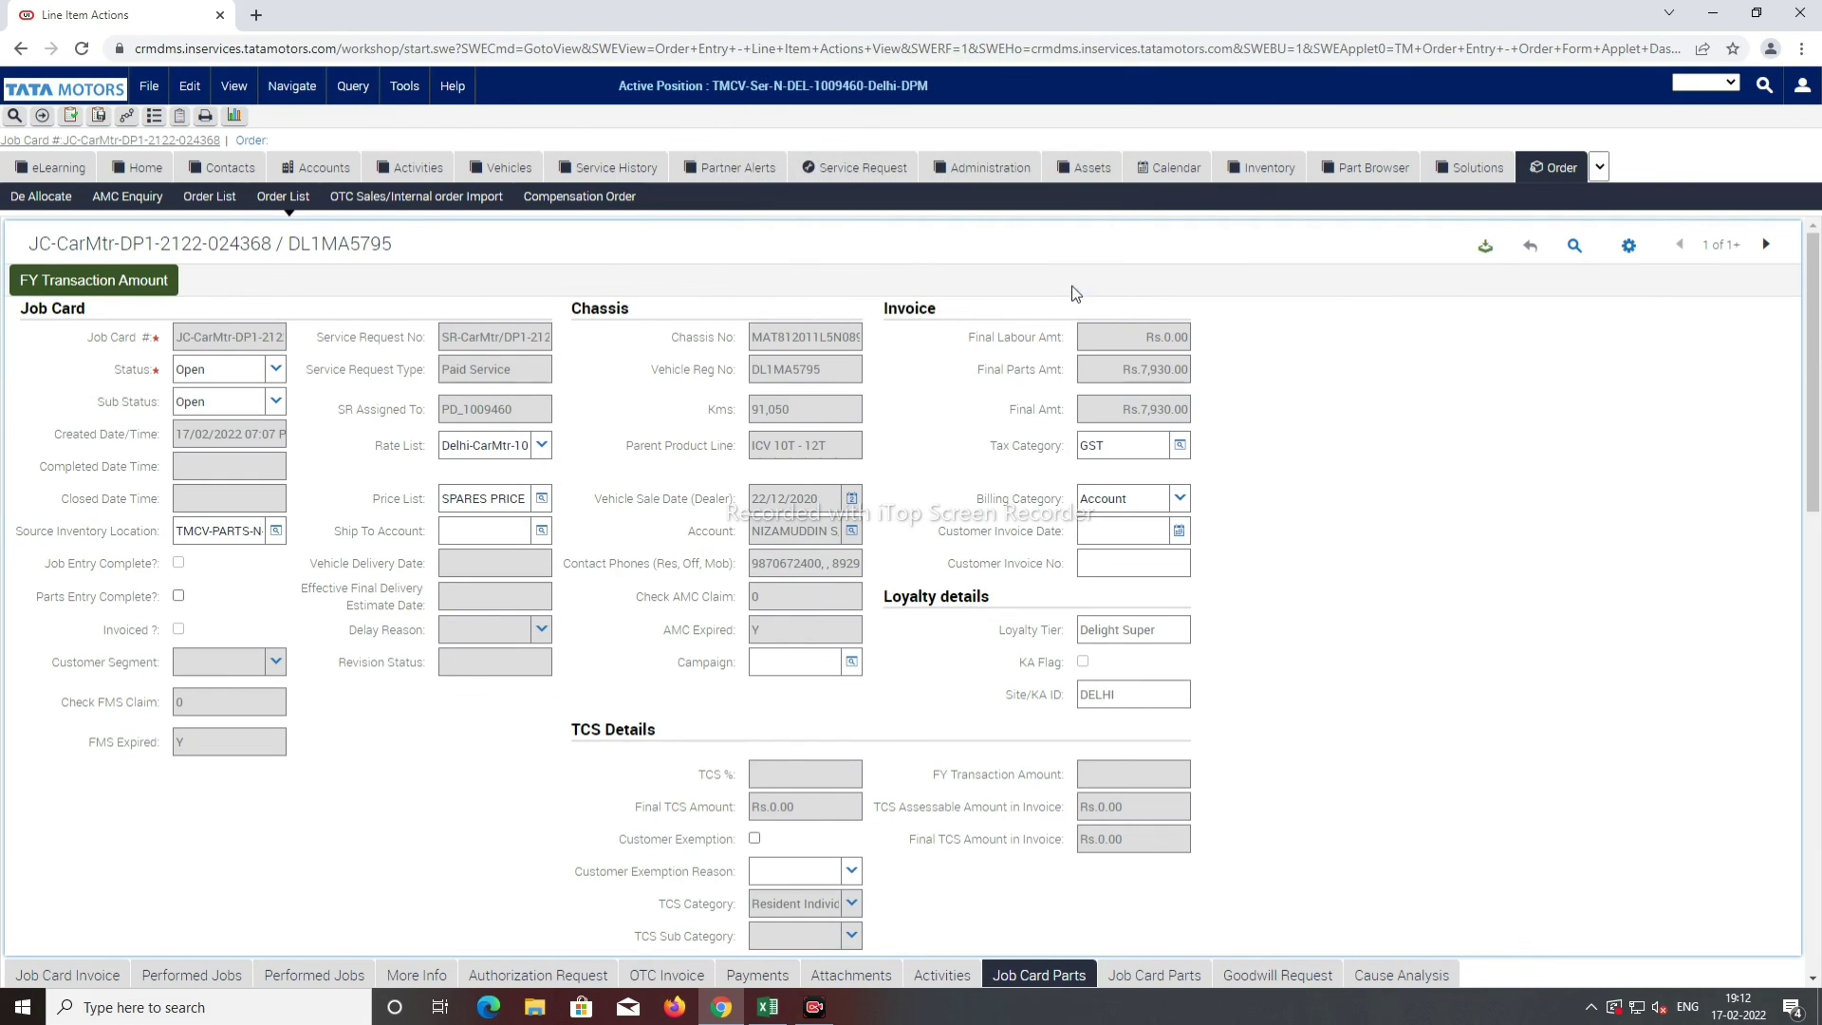
click(179, 598)
click(193, 140)
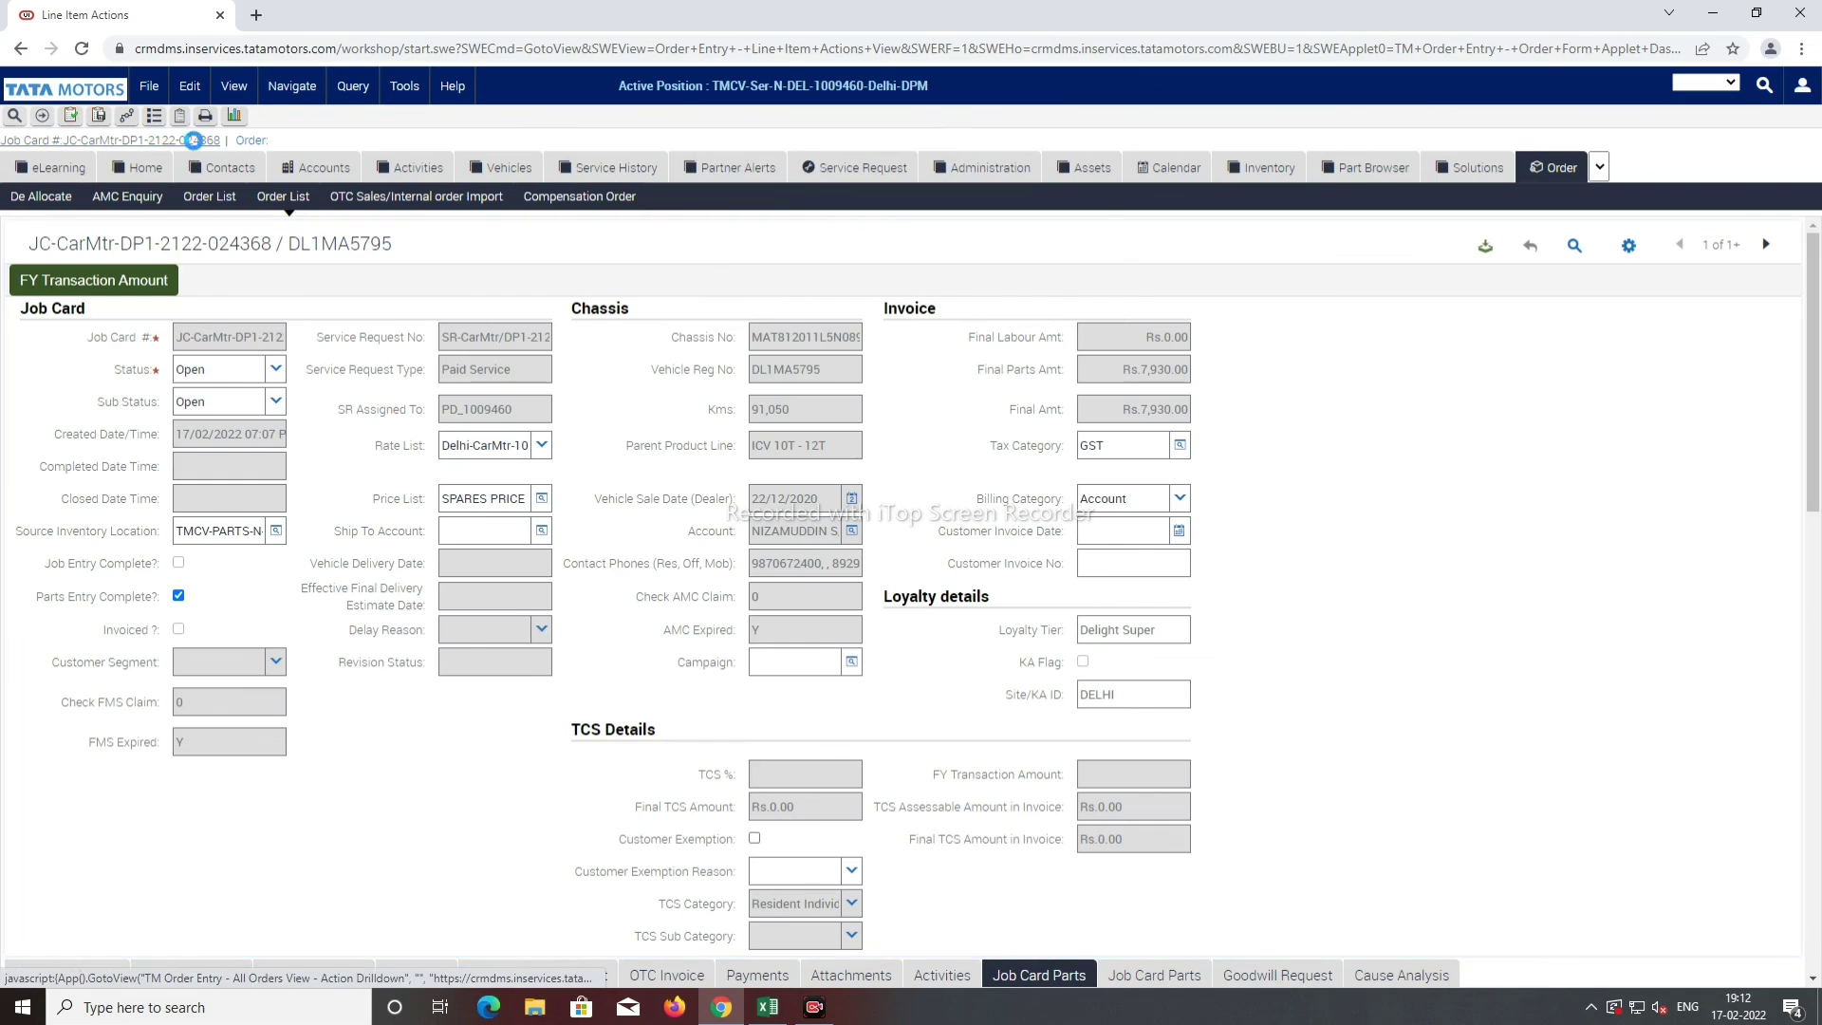